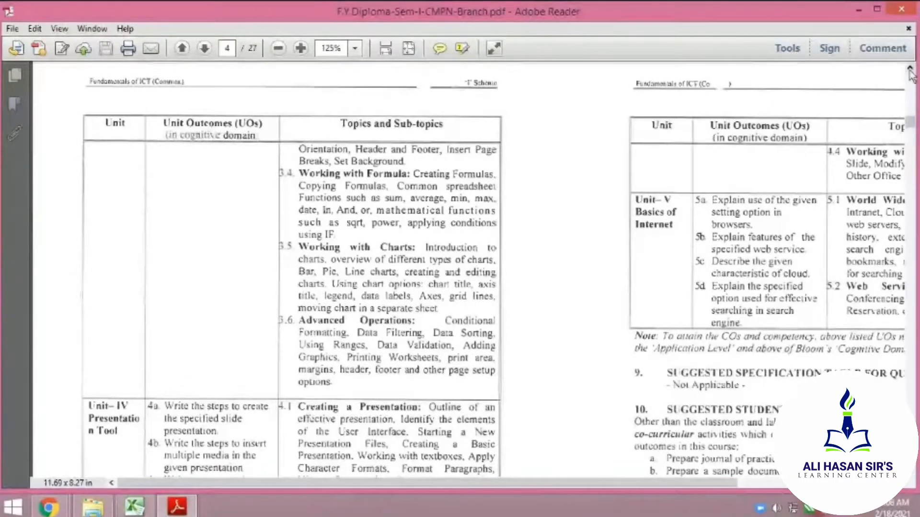
Step: Review the syllabus topics for Unit II Word Processing and Unit III Spreadsheets, through formulas, charts and advanced operations
{"action": "scroll", "coordinate": [910, 71], "scroll_direction": "up", "scroll_amount": 10}
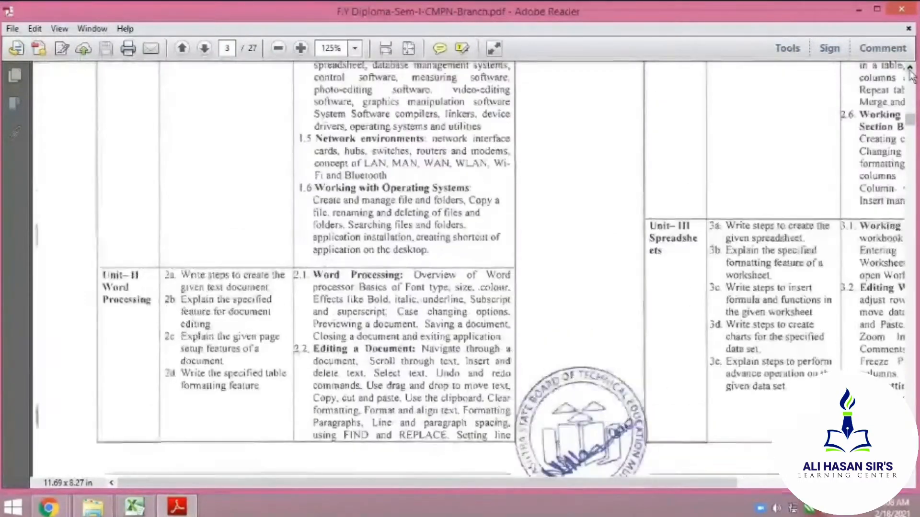
{"action": "scroll", "coordinate": [909, 70], "scroll_direction": "up", "scroll_amount": 10}
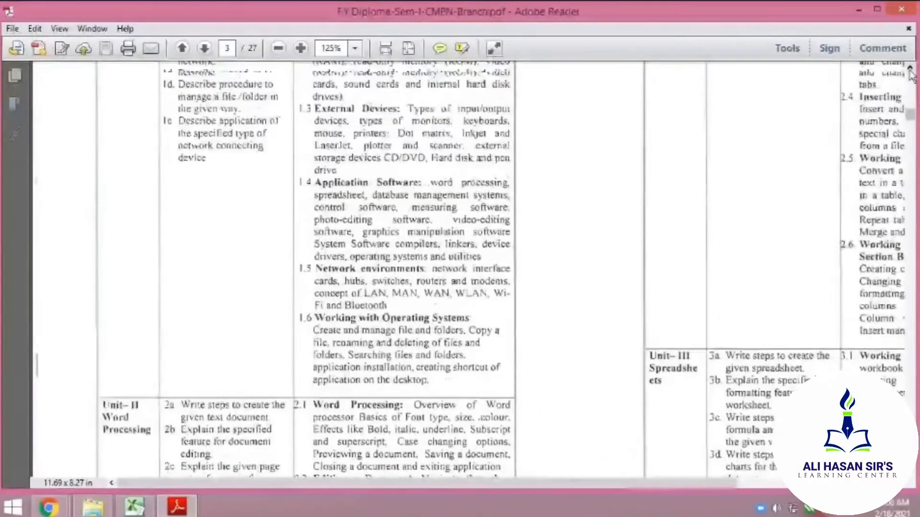
{"action": "scroll", "coordinate": [910, 71], "scroll_direction": "up", "scroll_amount": 3}
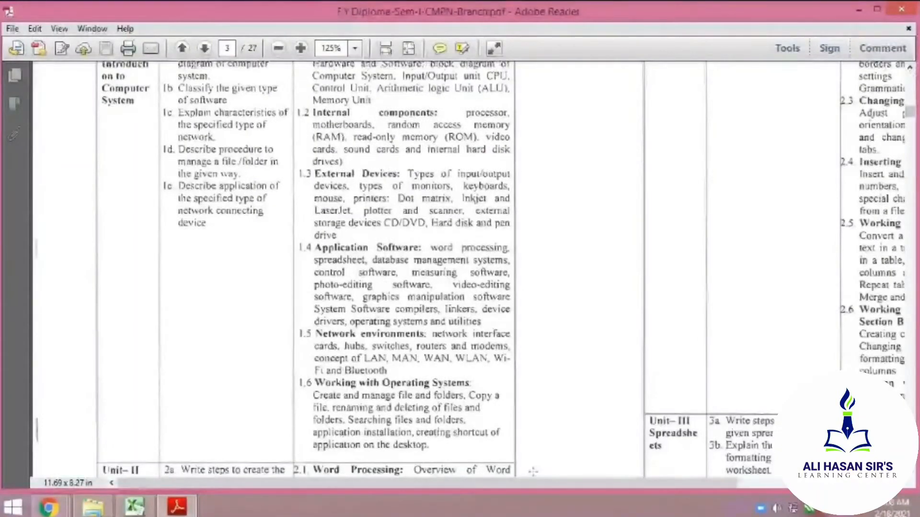
{"action": "left_click_drag", "start_coordinate": [651, 484], "coordinate": [817, 481]}
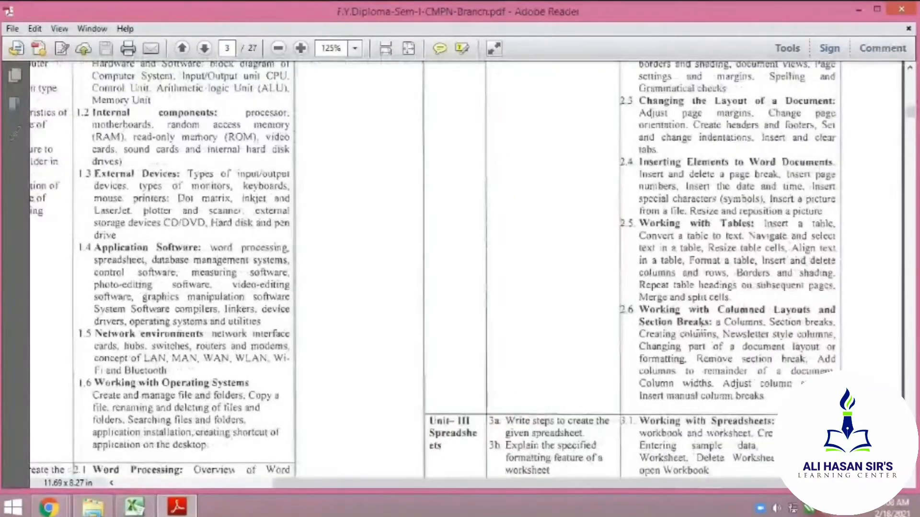
{"action": "scroll", "coordinate": [636, 424], "scroll_direction": "down", "scroll_amount": 5}
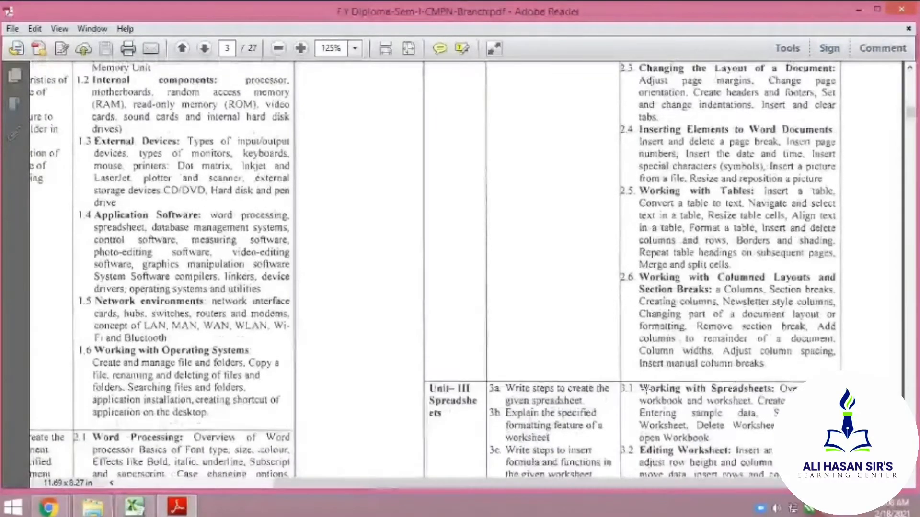
{"action": "scroll", "coordinate": [640, 379], "scroll_direction": "down", "scroll_amount": 5}
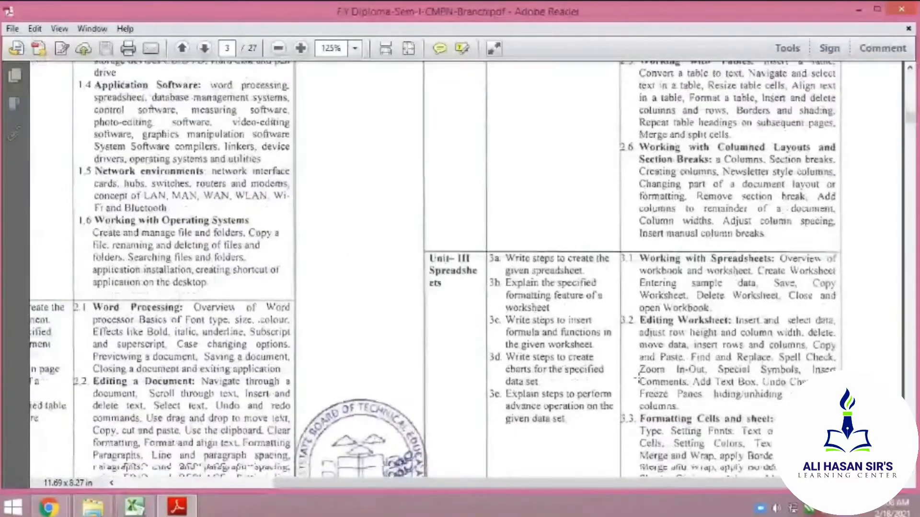
{"action": "scroll", "coordinate": [721, 406], "scroll_direction": "down", "scroll_amount": 2}
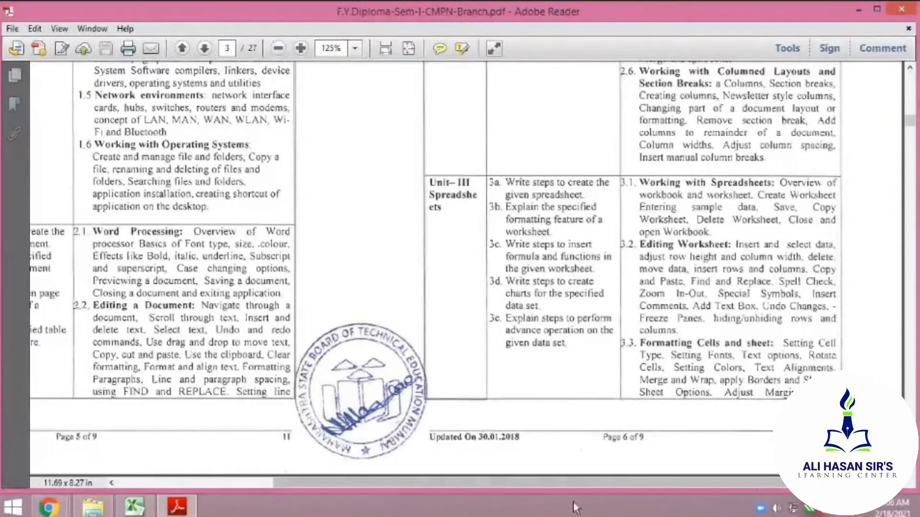
{"action": "left_click_drag", "start_coordinate": [558, 486], "coordinate": [279, 479]}
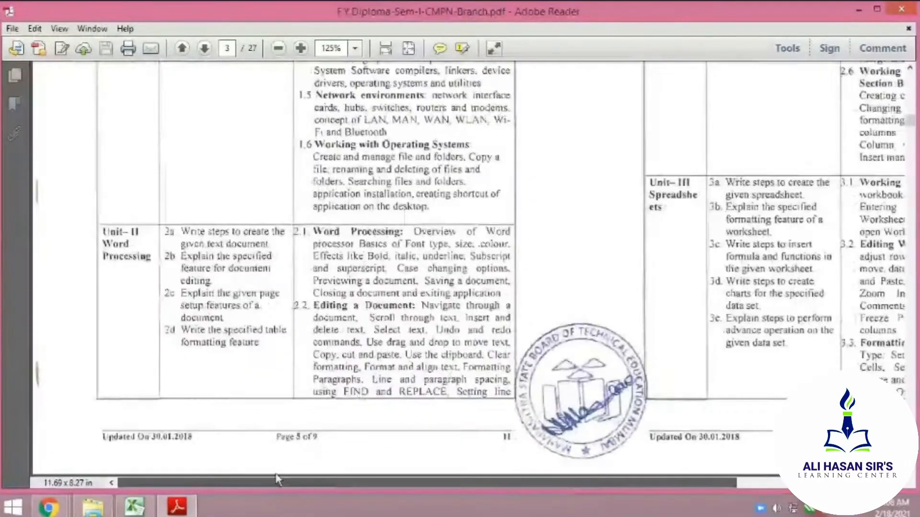
{"action": "scroll", "coordinate": [307, 360], "scroll_direction": "down", "scroll_amount": 6}
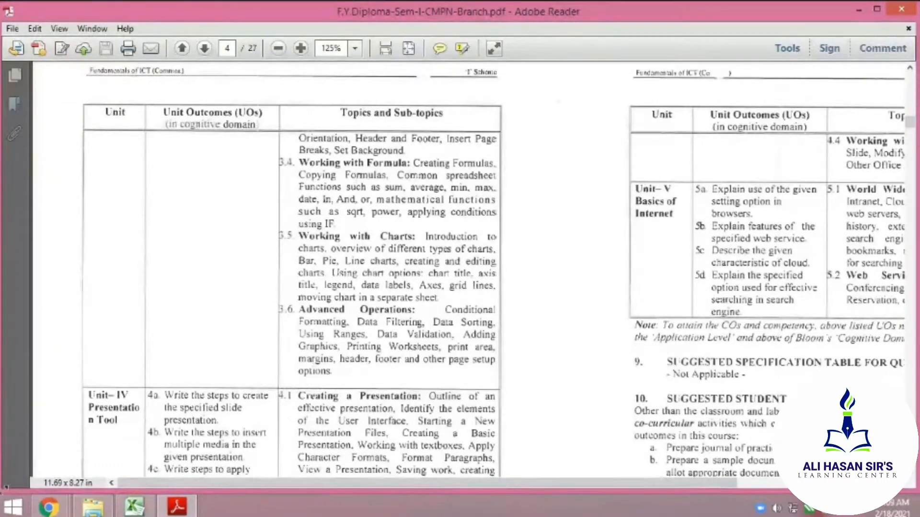
Step: Admit the waiting participant to the Google Meet call in Chrome and return to the syllabus PDF in Adobe Reader
{"action": "mouse_move", "coordinate": [49, 507]}
{"action": "left_click", "coordinate": [56, 450]}
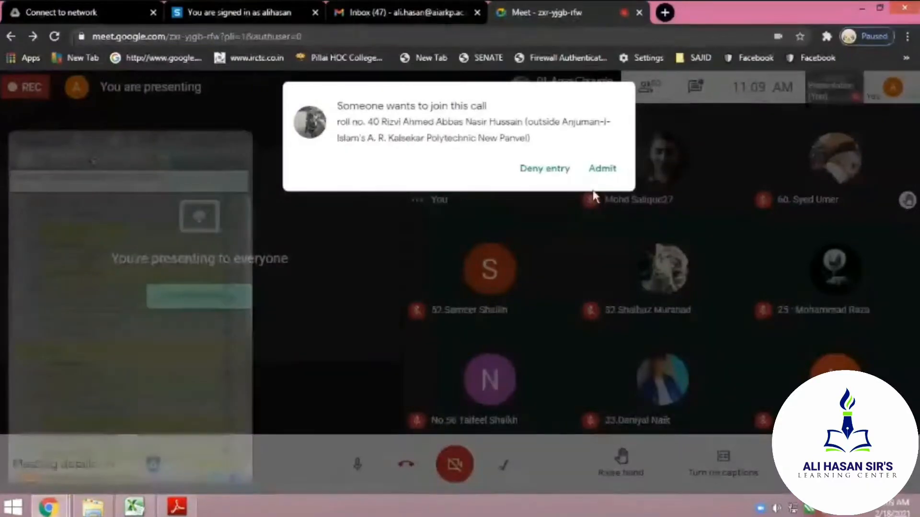
{"action": "left_click", "coordinate": [605, 170]}
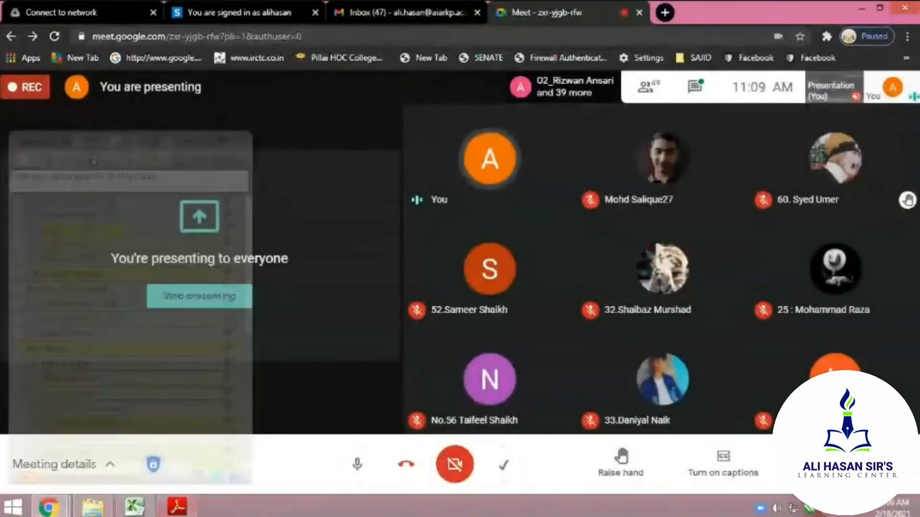
{"action": "mouse_move", "coordinate": [176, 507]}
{"action": "left_click", "coordinate": [182, 439]}
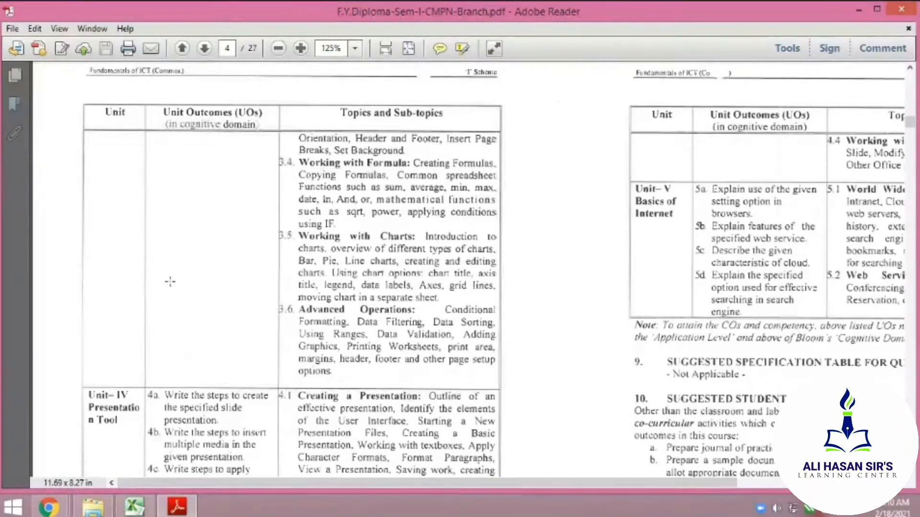
Step: Switch to the EXCELFORMULABook1 workbook in Excel and look over the student marks table on Sheet1
{"action": "left_click", "coordinate": [133, 509]}
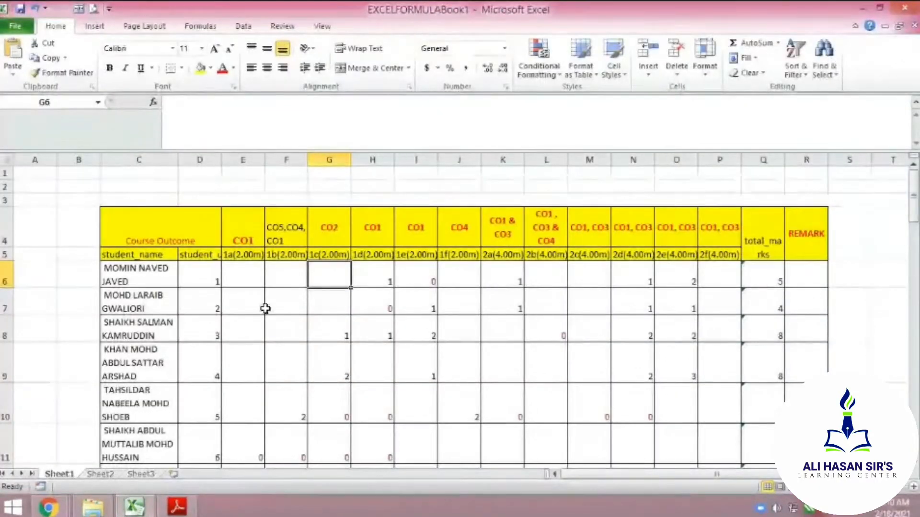
{"action": "scroll", "coordinate": [265, 308], "scroll_direction": "down", "scroll_amount": 2}
{"action": "scroll", "coordinate": [318, 370], "scroll_direction": "up", "scroll_amount": 2}
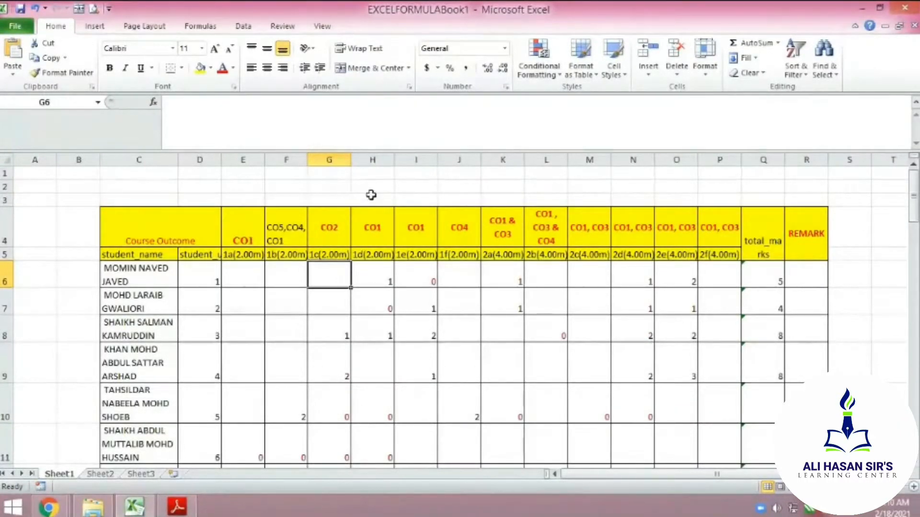
{"action": "scroll", "coordinate": [374, 346], "scroll_direction": "down", "scroll_amount": 2}
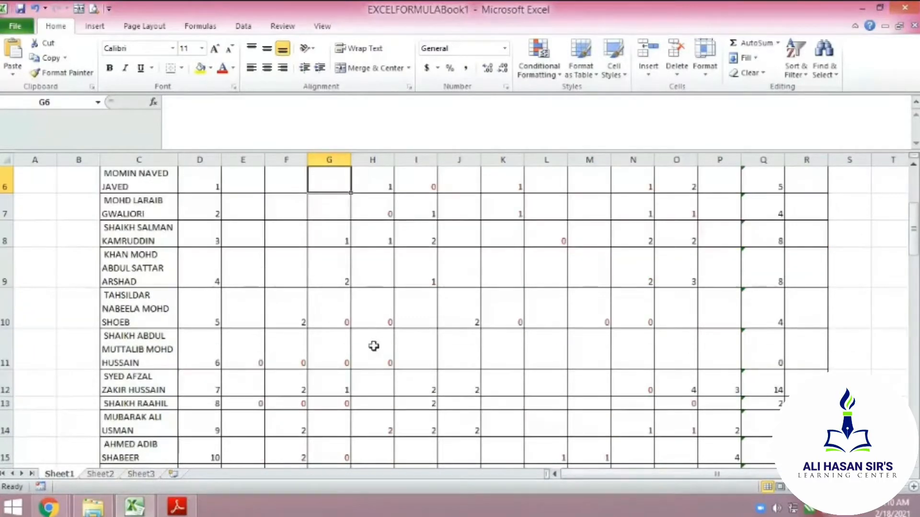
{"action": "scroll", "coordinate": [425, 390], "scroll_direction": "up", "scroll_amount": 2}
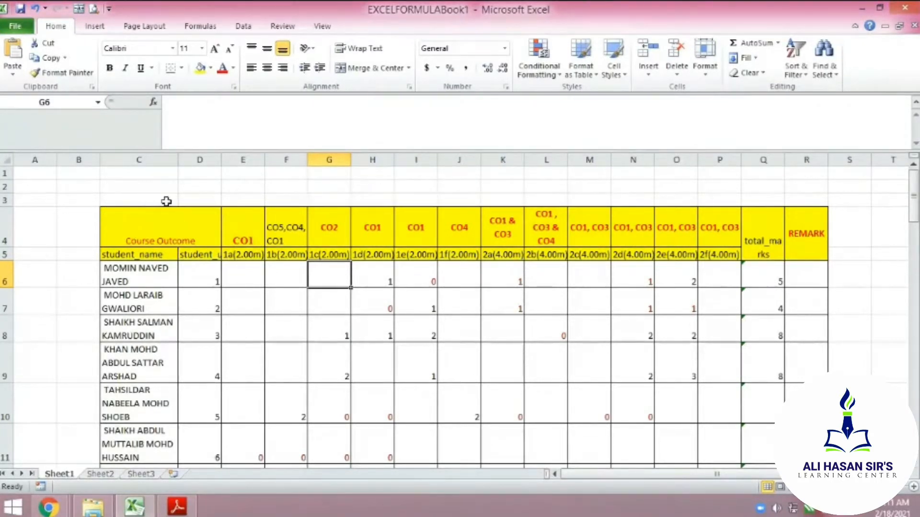
Step: Try left alignment on the merged Course Outcome heading and restore its centre alignment
{"action": "left_click", "coordinate": [132, 235]}
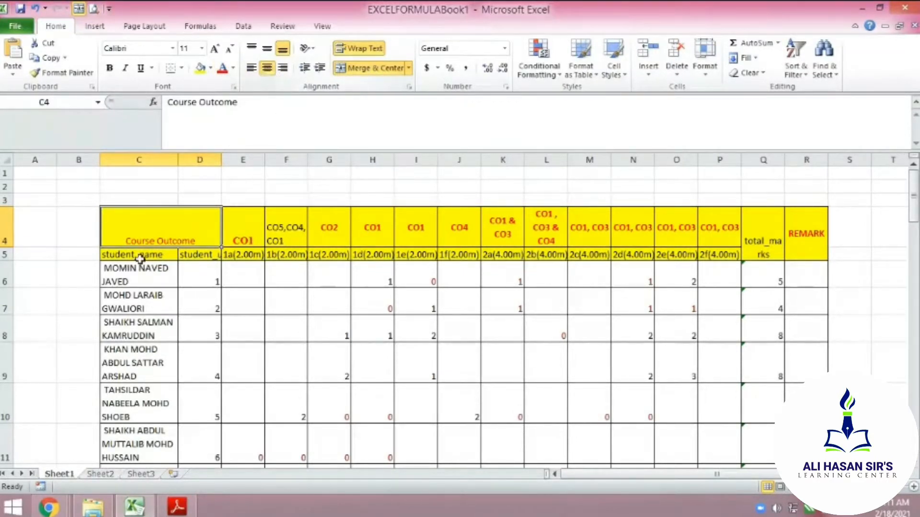
{"action": "left_click", "coordinate": [252, 70]}
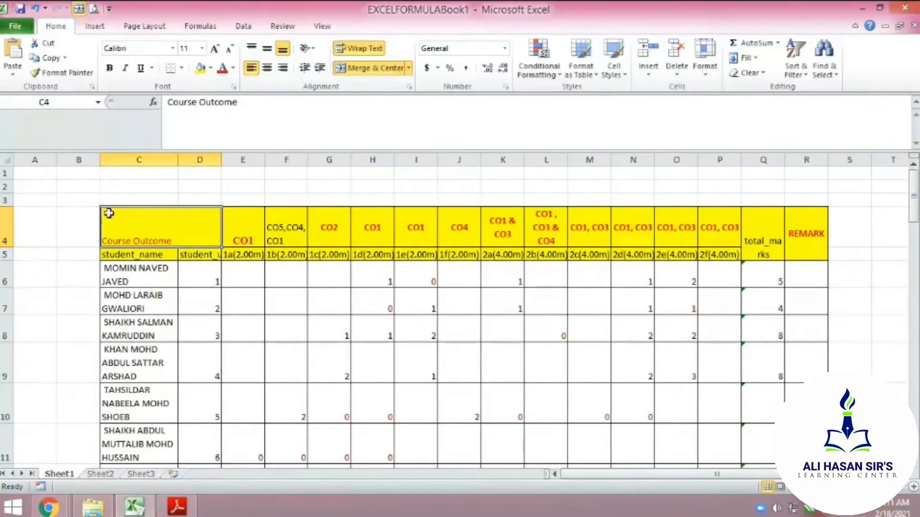
{"action": "left_click", "coordinate": [268, 68]}
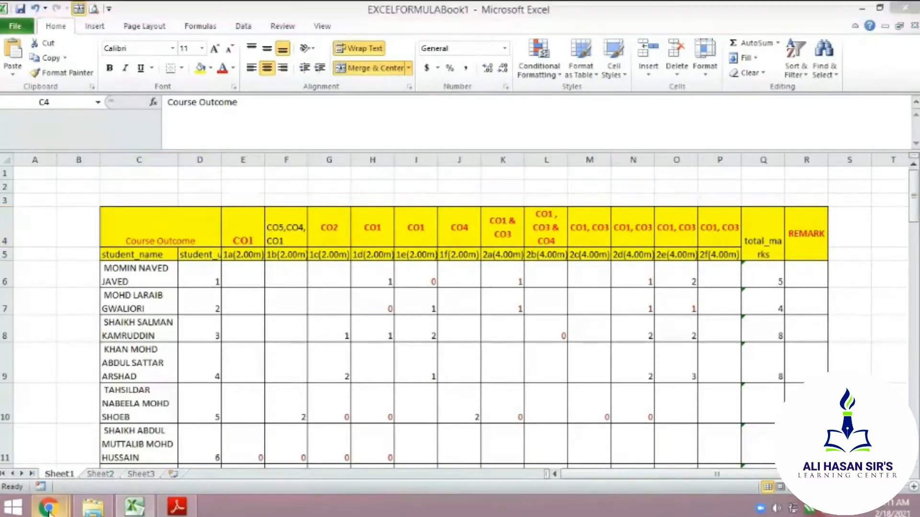
Step: Switch to Google Meet in Chrome to admit the waiting participant, and return to the Excel workbook
{"action": "mouse_move", "coordinate": [48, 507]}
{"action": "left_click", "coordinate": [90, 452]}
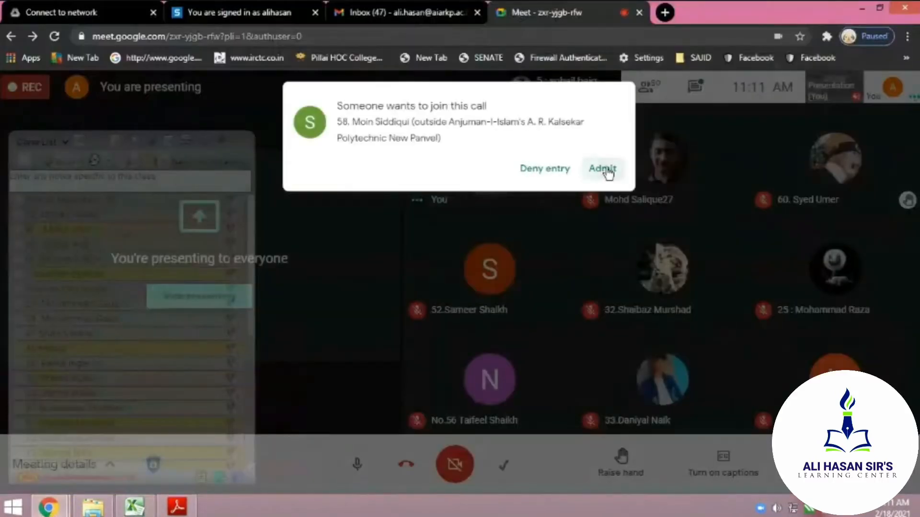
{"action": "left_click", "coordinate": [604, 170]}
{"action": "left_click", "coordinate": [135, 507]}
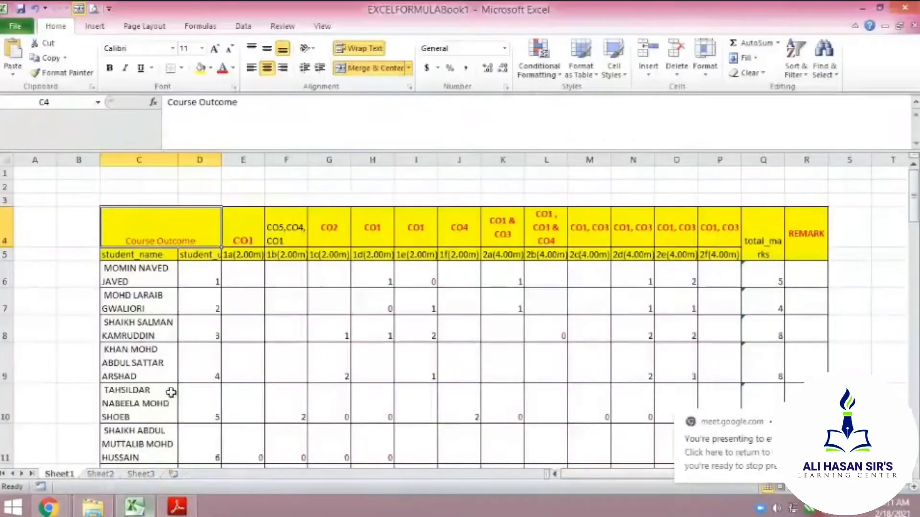
Step: Set the font colour of the CO1 heading in cell E4 to the standard red
{"action": "left_click", "coordinate": [243, 226]}
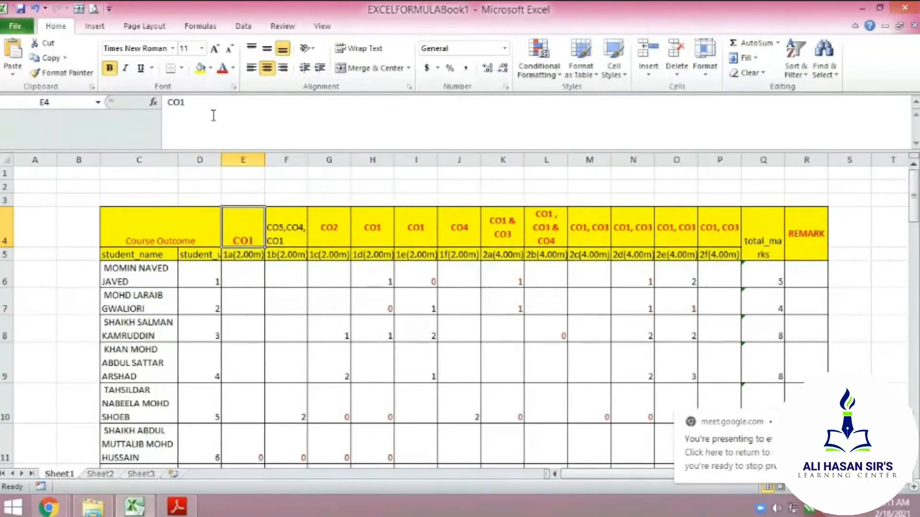
{"action": "left_click", "coordinate": [233, 68]}
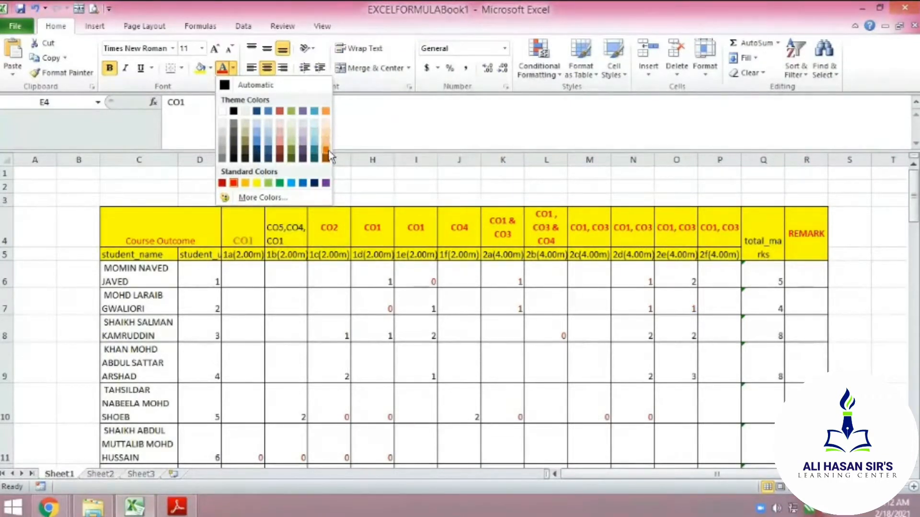
{"action": "left_click", "coordinate": [233, 183]}
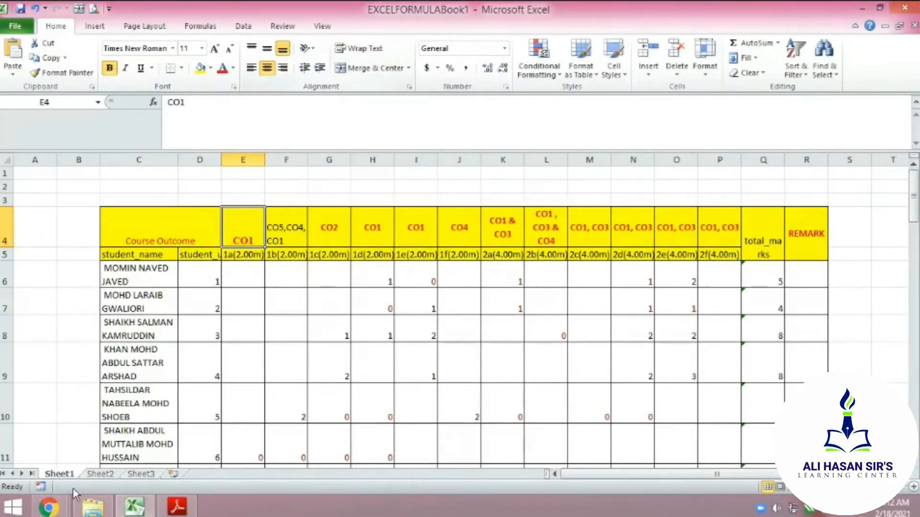
Step: Let the next waiting participant into the Google Meet call in Chrome and return to the marks workbook in Excel
{"action": "mouse_move", "coordinate": [48, 507]}
{"action": "left_click", "coordinate": [104, 451]}
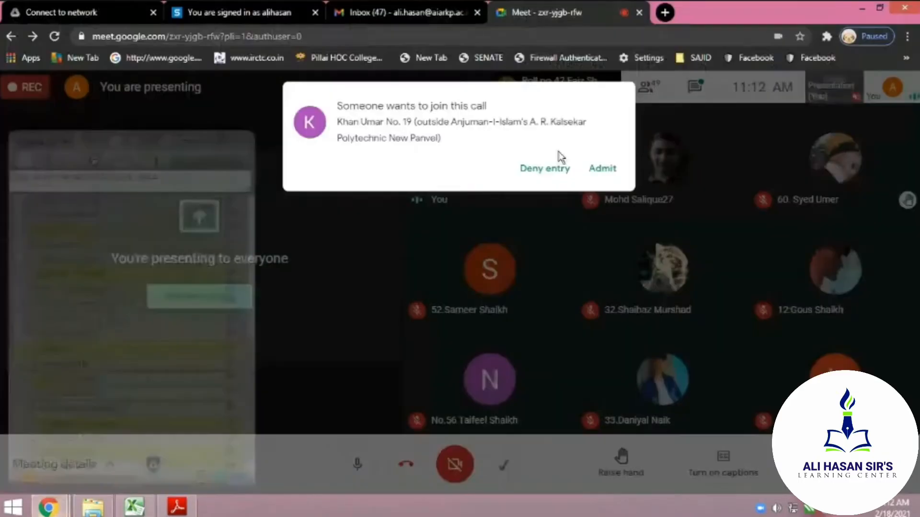
{"action": "left_click", "coordinate": [602, 168]}
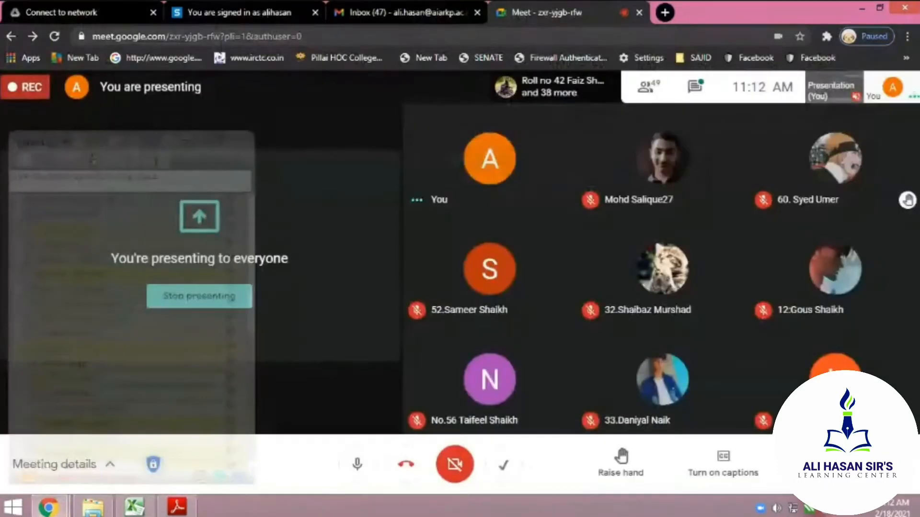
{"action": "left_click", "coordinate": [134, 507]}
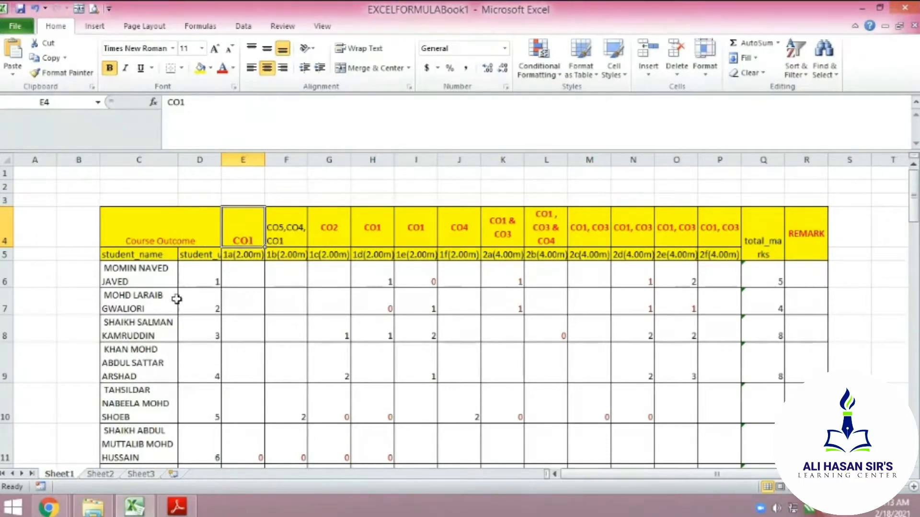
Step: Clear the student numbers from cells D6 to D43 of the marks table
{"action": "scroll", "coordinate": [286, 313], "scroll_direction": "down", "scroll_amount": 2}
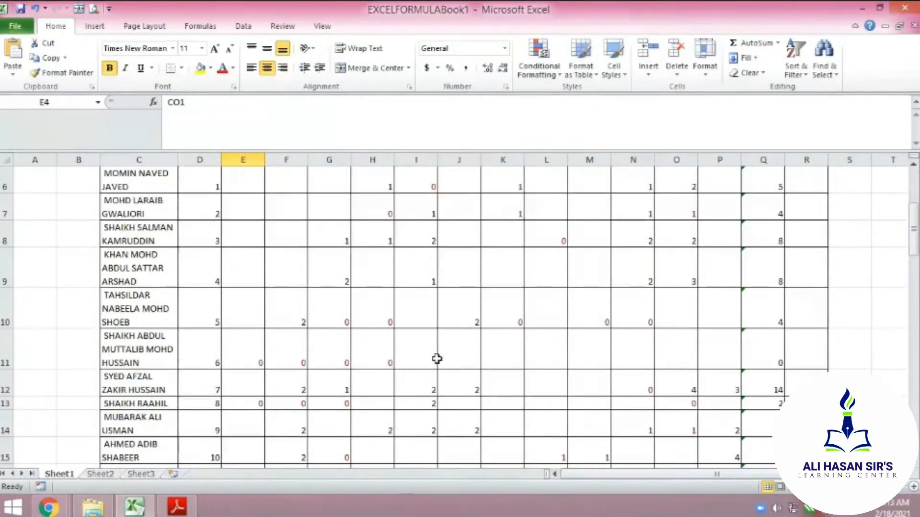
{"action": "scroll", "coordinate": [436, 357], "scroll_direction": "up", "scroll_amount": 2}
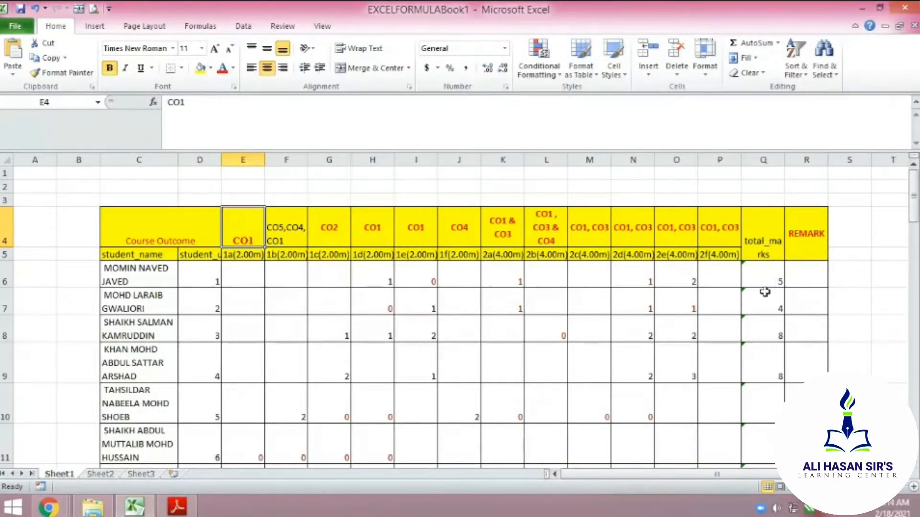
{"action": "scroll", "coordinate": [764, 292], "scroll_direction": "down", "scroll_amount": 8}
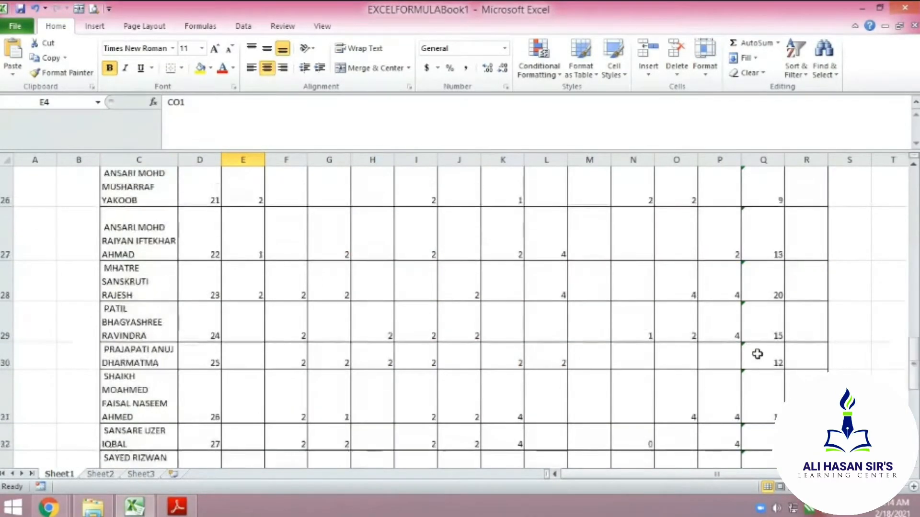
{"action": "scroll", "coordinate": [757, 354], "scroll_direction": "up", "scroll_amount": 8}
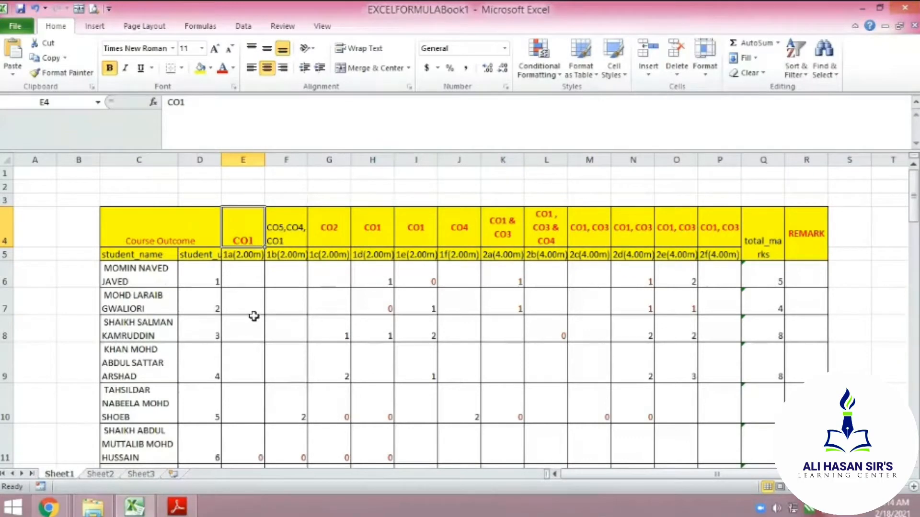
{"action": "scroll", "coordinate": [254, 316], "scroll_direction": "down", "scroll_amount": 2}
{"action": "scroll", "coordinate": [251, 318], "scroll_direction": "up", "scroll_amount": 2}
{"action": "left_click_drag", "start_coordinate": [207, 275], "coordinate": [200, 416]}
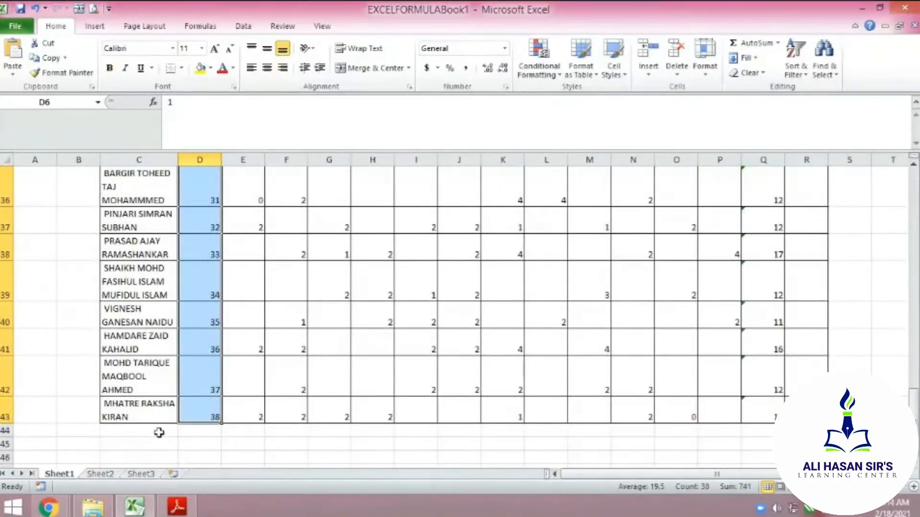
{"action": "key", "text": "Delete"}
{"action": "scroll", "coordinate": [97, 432], "scroll_direction": "up", "scroll_amount": 12}
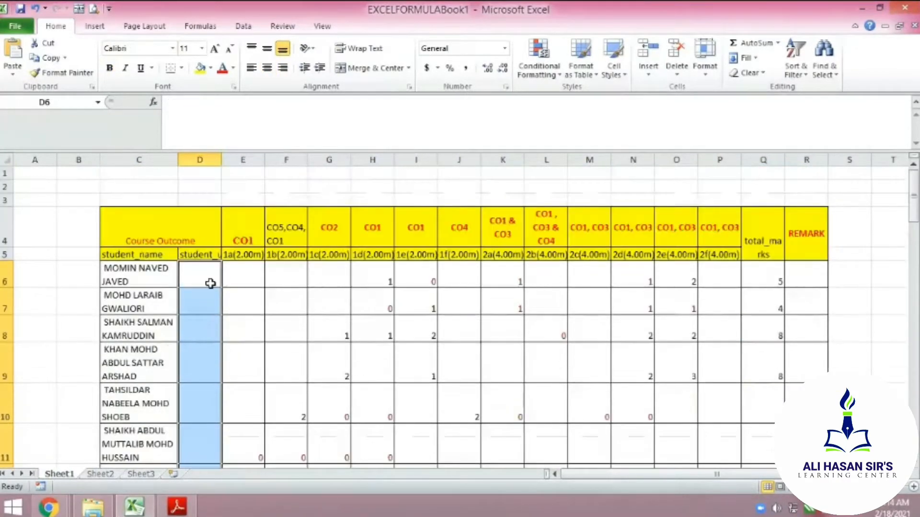
Step: Enter the student numbers 1 and 2 in cells D6 and D7 of the marks table
{"action": "left_click", "coordinate": [195, 276]}
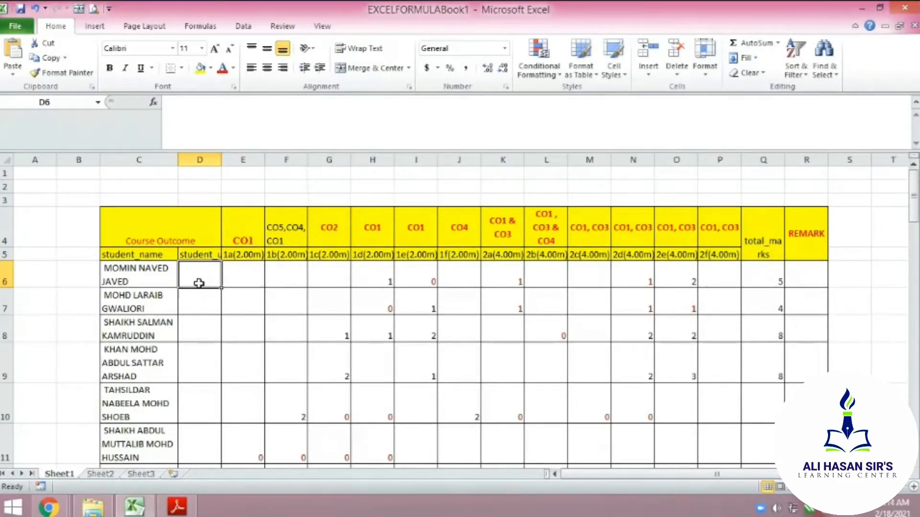
{"action": "type", "text": "1"}
{"action": "left_click", "coordinate": [204, 312]}
{"action": "type", "text": "2"}
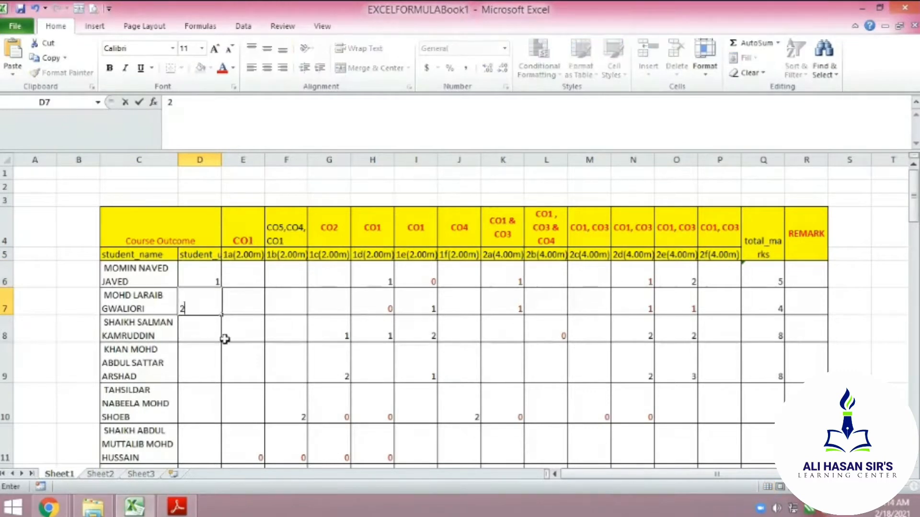
{"action": "key", "text": "Return"}
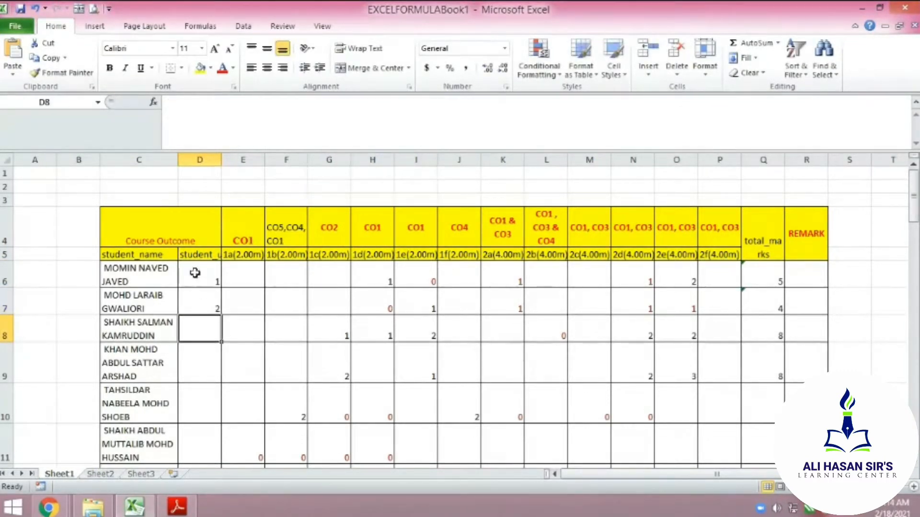
Step: Extend the number series from cells D6 and D7 down the student number column to D43
{"action": "left_click_drag", "start_coordinate": [199, 277], "coordinate": [197, 302]}
{"action": "left_click", "coordinate": [255, 314]}
{"action": "left_click", "coordinate": [191, 274]}
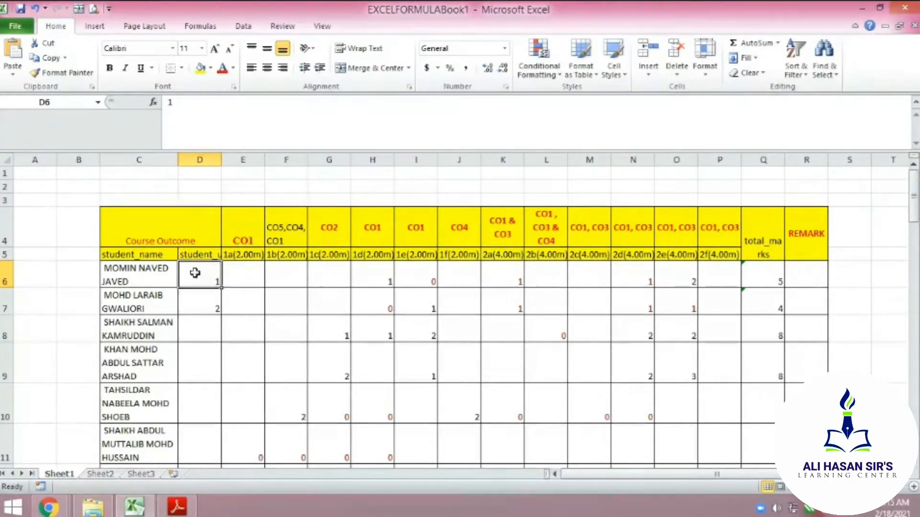
{"action": "left_click_drag", "start_coordinate": [194, 273], "coordinate": [198, 301]}
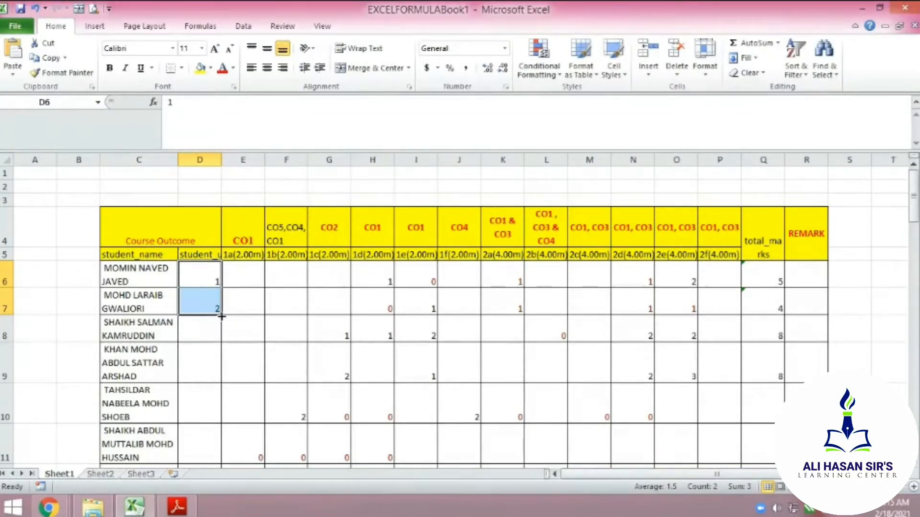
{"action": "left_click_drag", "start_coordinate": [220, 317], "coordinate": [215, 425]}
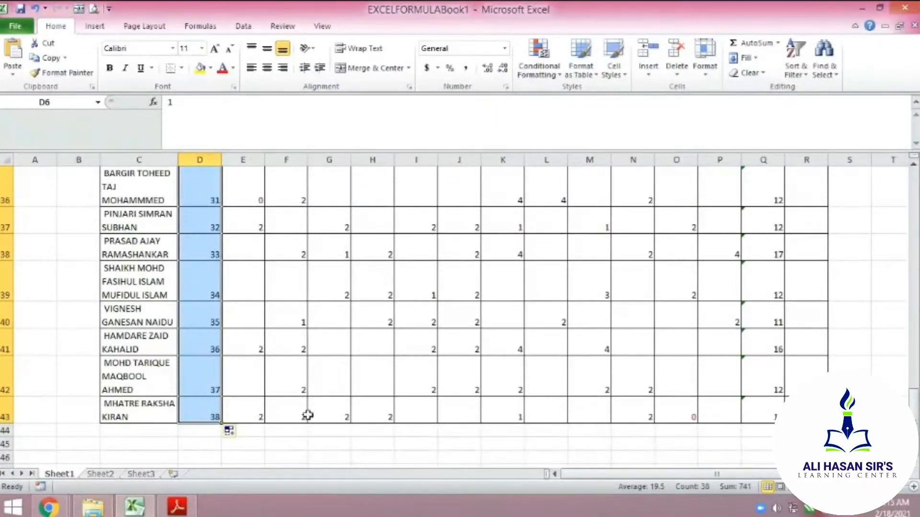
{"action": "scroll", "coordinate": [305, 411], "scroll_direction": "up", "scroll_amount": 7}
{"action": "scroll", "coordinate": [303, 410], "scroll_direction": "up", "scroll_amount": 5}
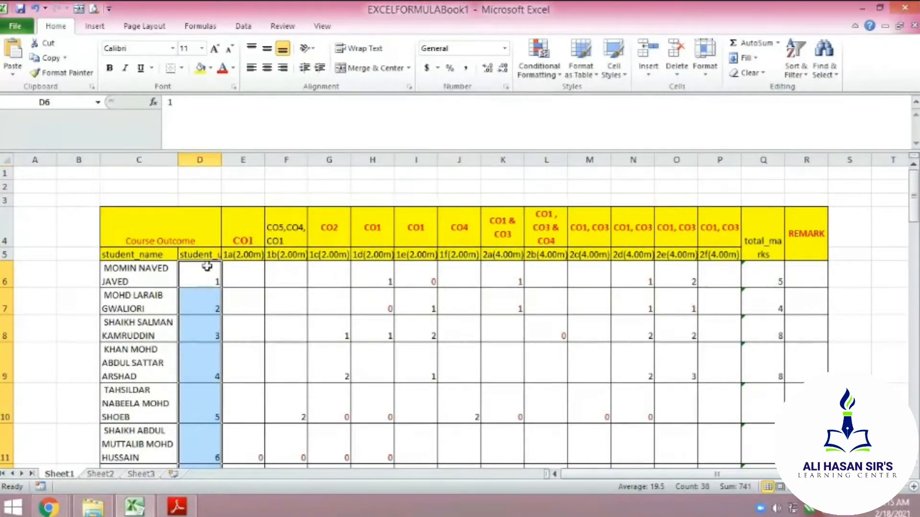
{"action": "left_click", "coordinate": [211, 305]}
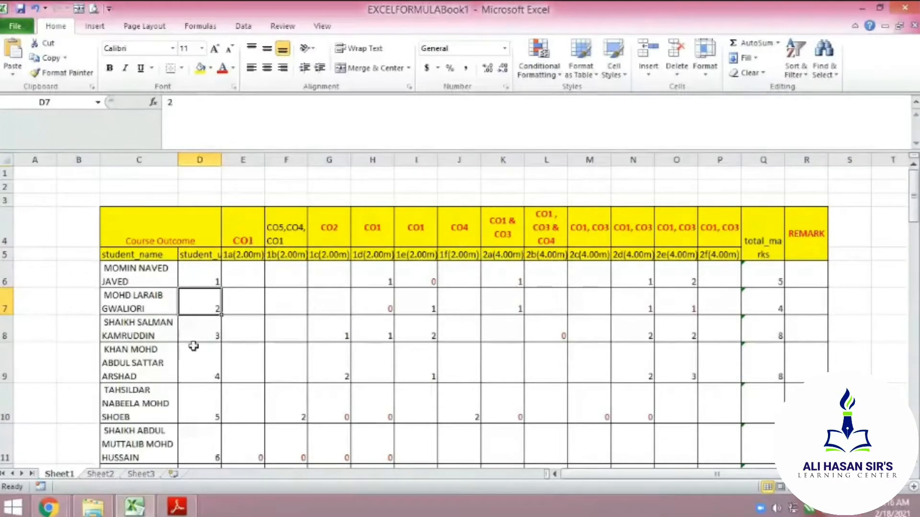
{"action": "scroll", "coordinate": [226, 322], "scroll_direction": "down", "scroll_amount": 10}
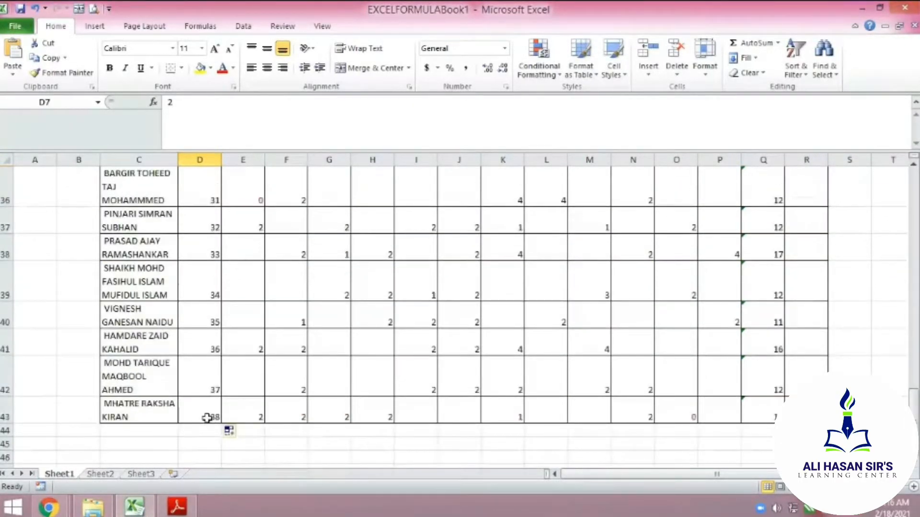
{"action": "scroll", "coordinate": [263, 265], "scroll_direction": "up", "scroll_amount": 10}
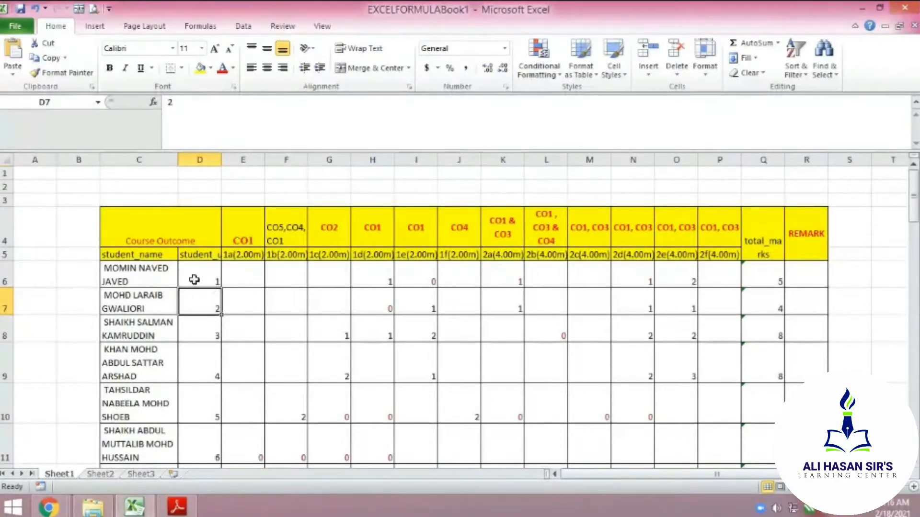
Step: Switch to Google Meet in Chrome, admit the participant waiting to join, and return to the marks workbook in Excel
{"action": "mouse_move", "coordinate": [50, 507]}
{"action": "left_click", "coordinate": [110, 445]}
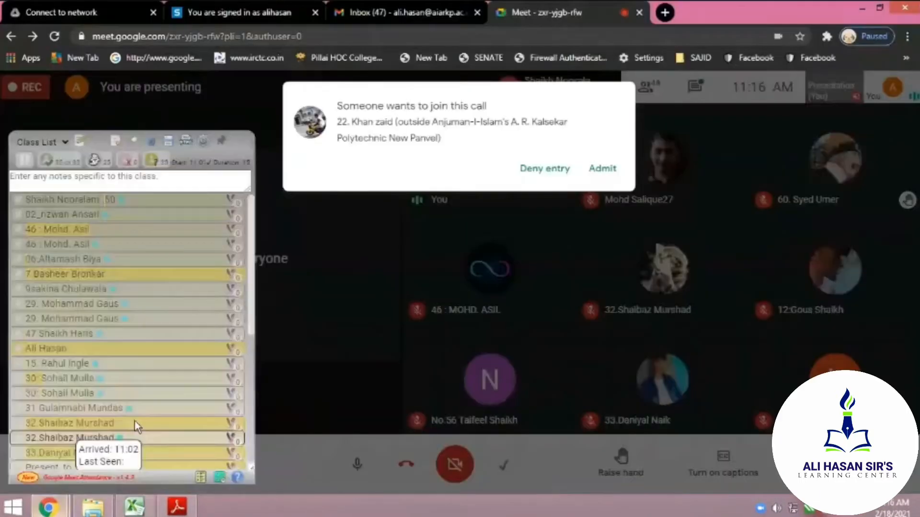
{"action": "left_click", "coordinate": [608, 172]}
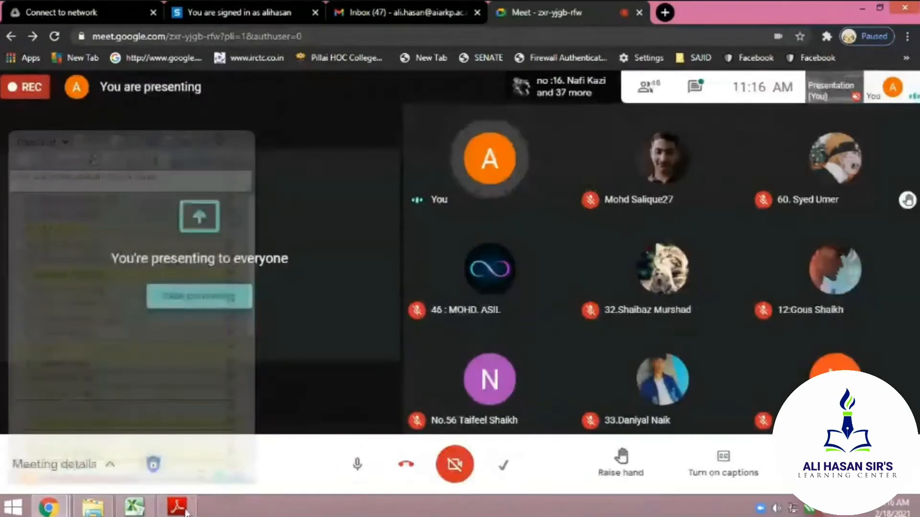
{"action": "mouse_move", "coordinate": [136, 510]}
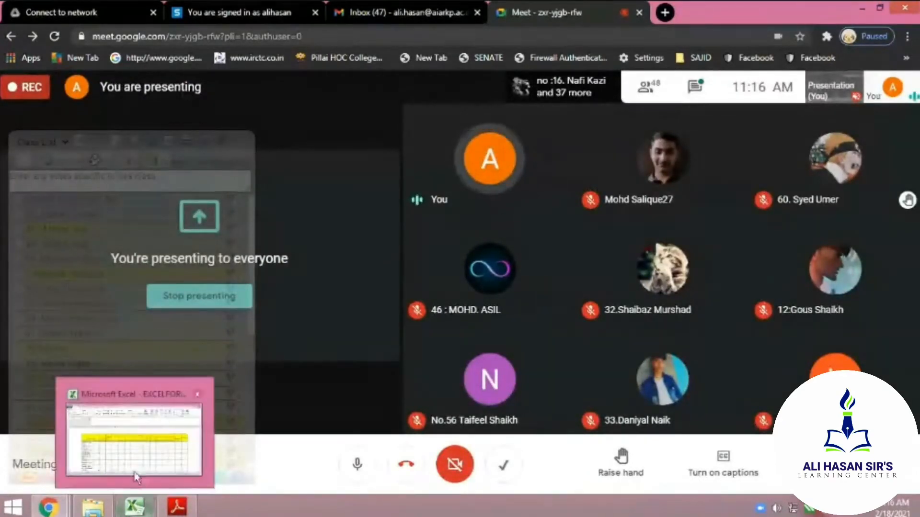
{"action": "left_click", "coordinate": [134, 443]}
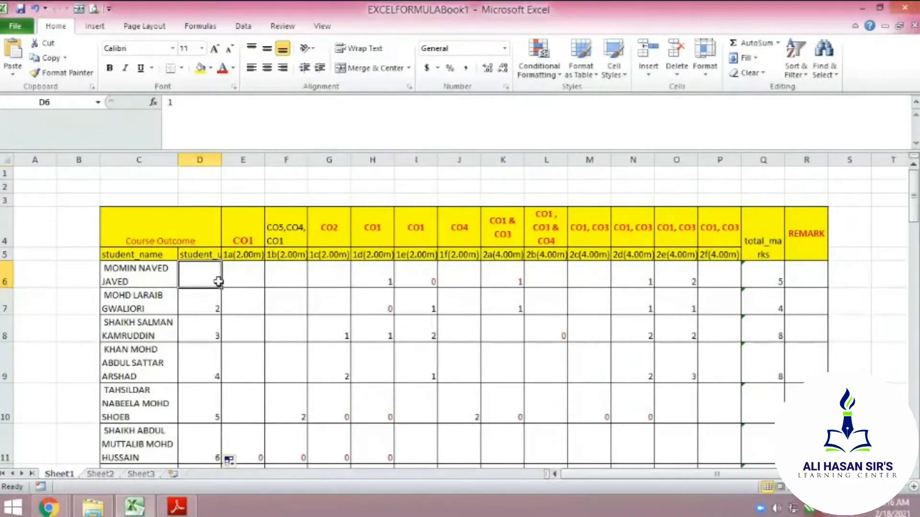
Step: Review the filled student numbers in column D from the two starting cells down to the last student row
{"action": "left_click_drag", "start_coordinate": [195, 286], "coordinate": [196, 306]}
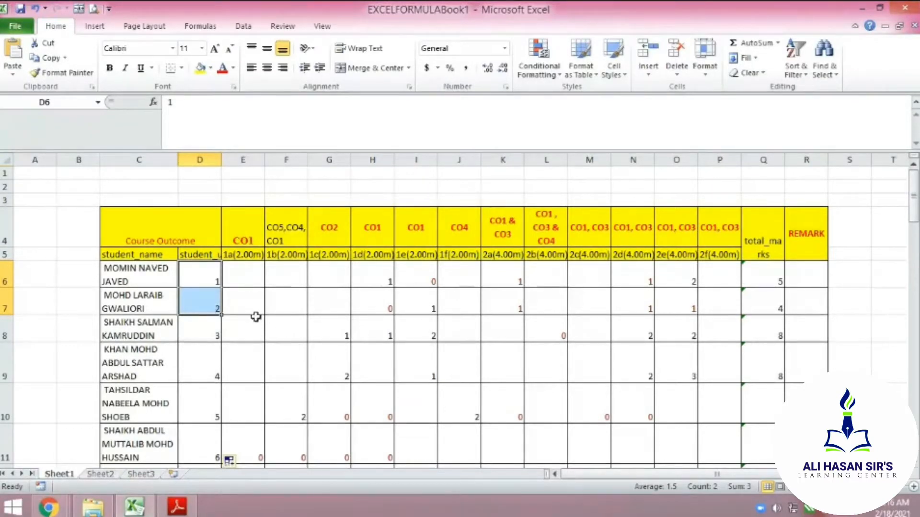
{"action": "scroll", "coordinate": [255, 316], "scroll_direction": "down", "scroll_amount": 13}
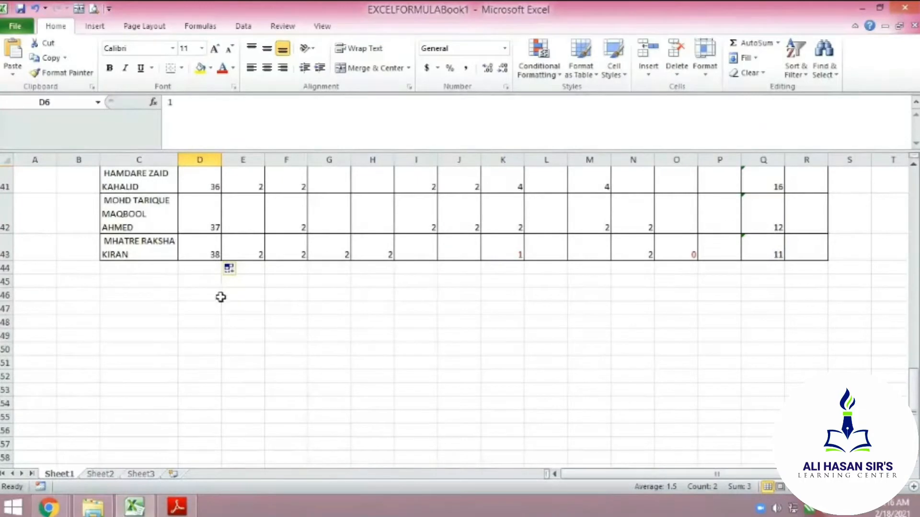
{"action": "left_click", "coordinate": [204, 287]}
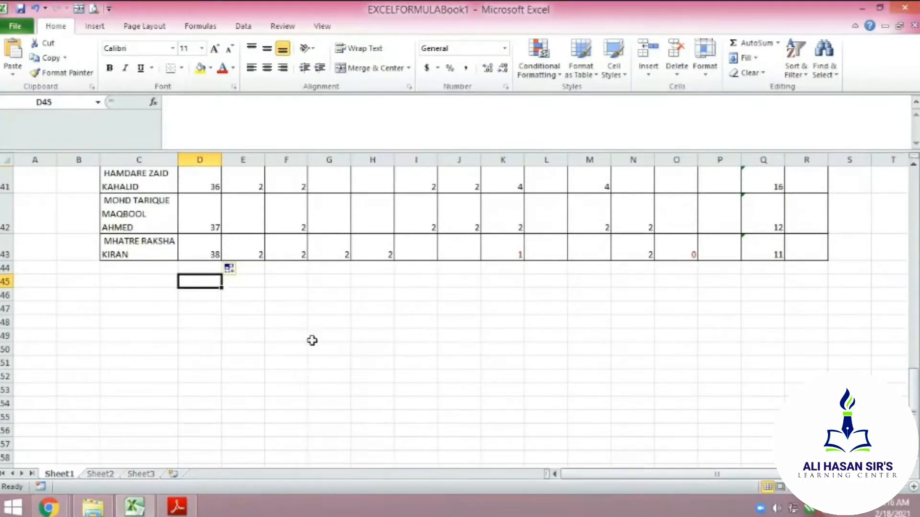
{"action": "scroll", "coordinate": [312, 341], "scroll_direction": "up", "scroll_amount": 12}
{"action": "scroll", "coordinate": [212, 312], "scroll_direction": "up", "scroll_amount": 2}
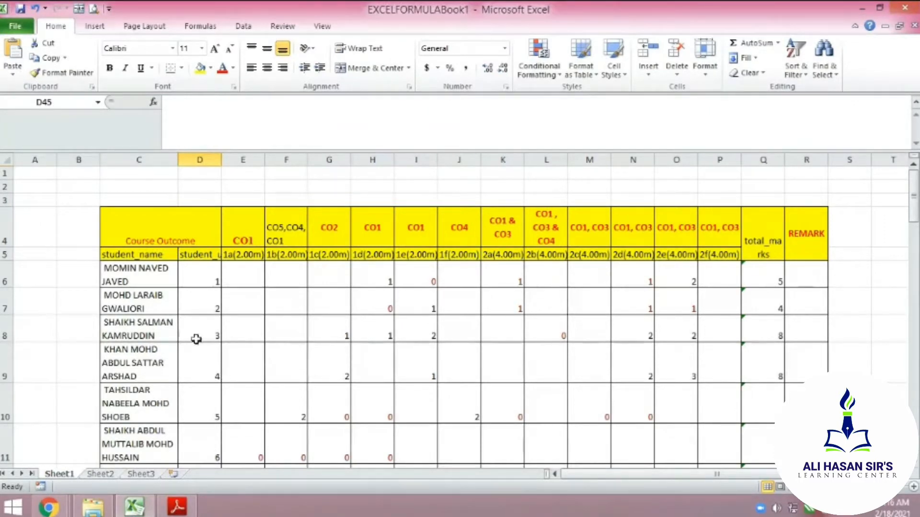
{"action": "scroll", "coordinate": [269, 312], "scroll_direction": "down", "scroll_amount": 2}
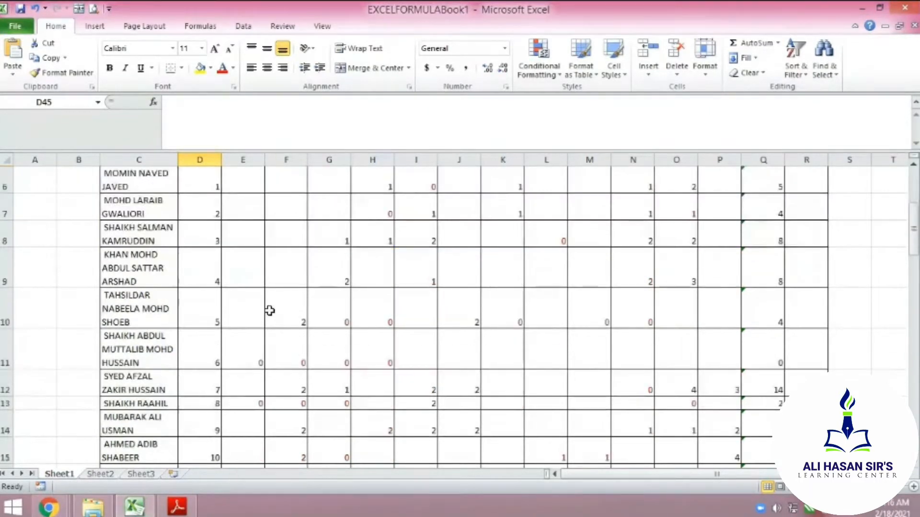
{"action": "scroll", "coordinate": [266, 312], "scroll_direction": "up", "scroll_amount": 2}
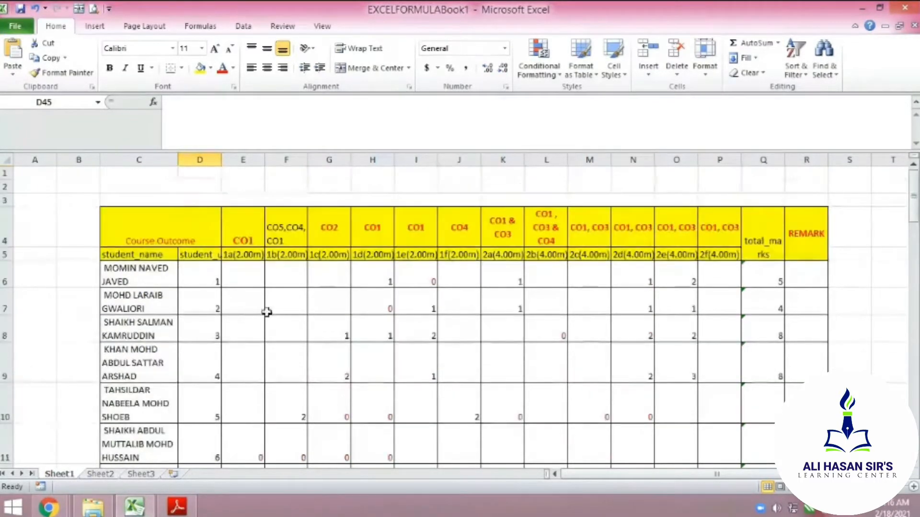
Step: Fill from the single cell D6 down to D11 to demonstrate copying the value 1, and undo the fill
{"action": "left_click", "coordinate": [207, 277]}
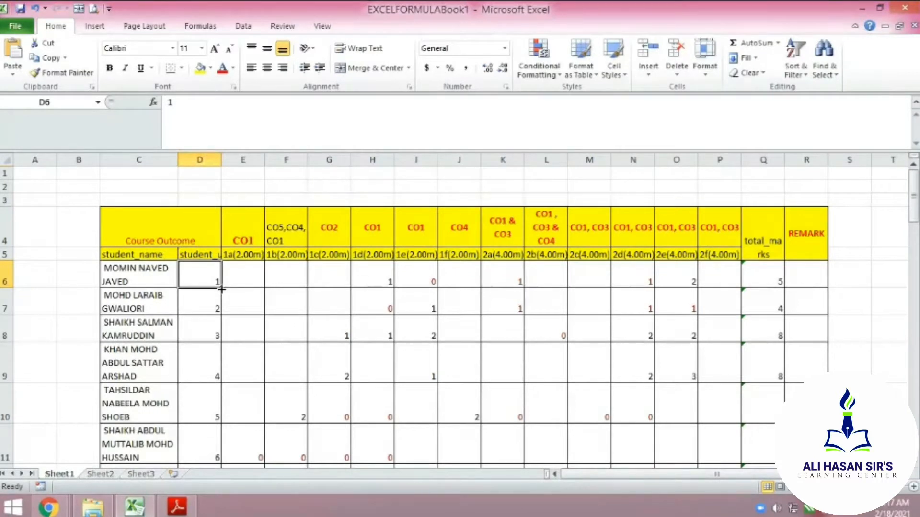
{"action": "left_click_drag", "start_coordinate": [220, 288], "coordinate": [222, 448]}
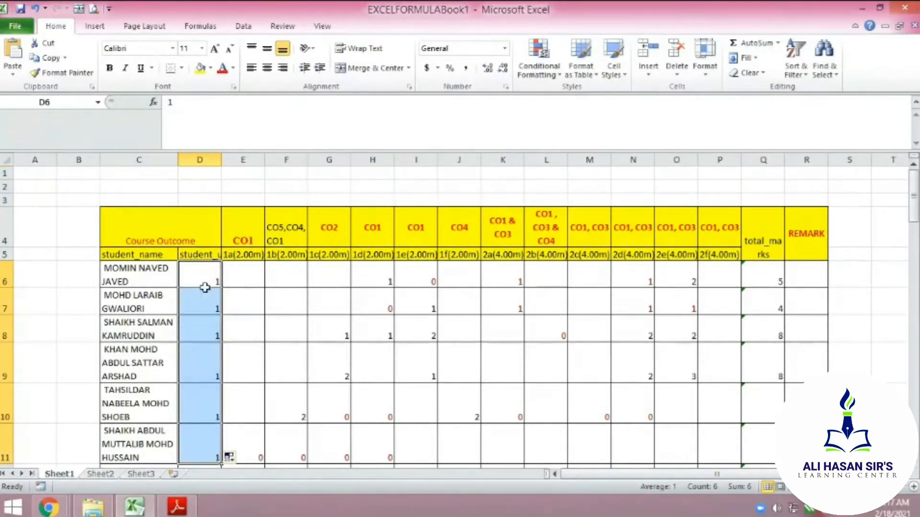
{"action": "scroll", "coordinate": [200, 390], "scroll_direction": "down", "scroll_amount": 3}
{"action": "scroll", "coordinate": [218, 312], "scroll_direction": "up", "scroll_amount": 3}
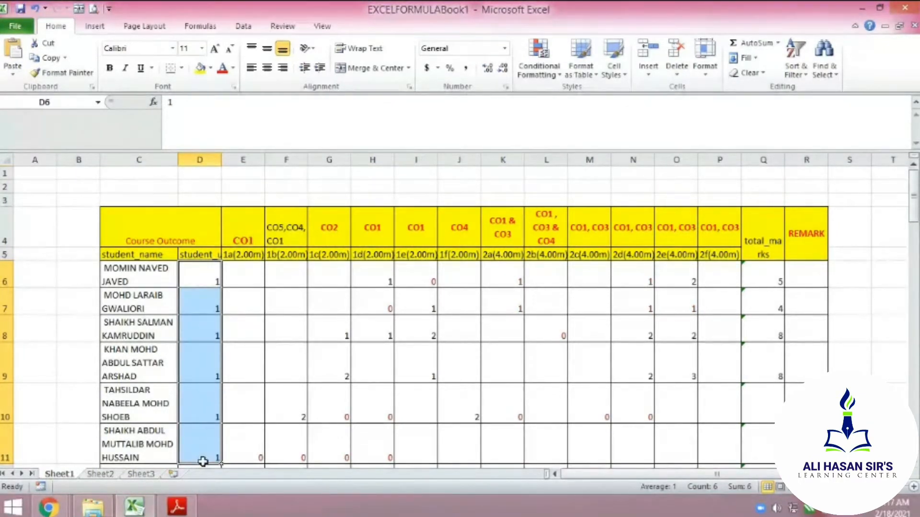
{"action": "key", "text": "ctrl+z"}
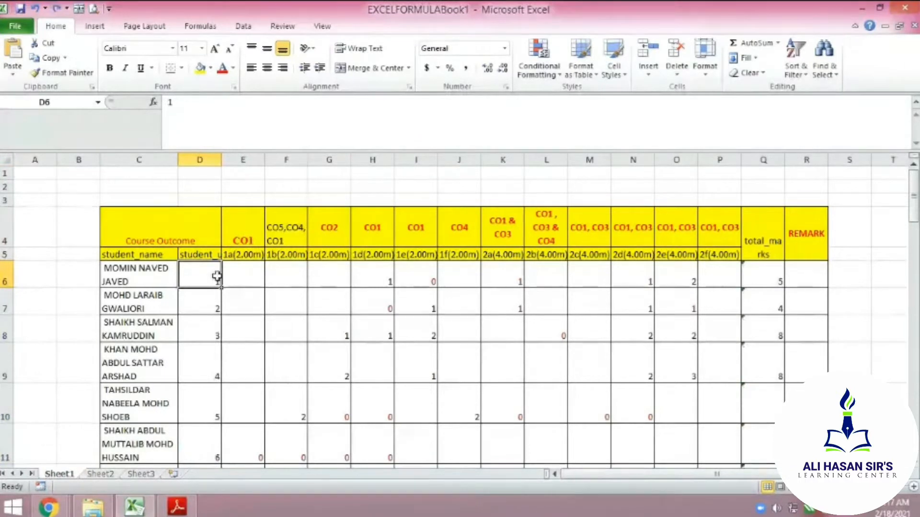
{"action": "left_click", "coordinate": [255, 275]}
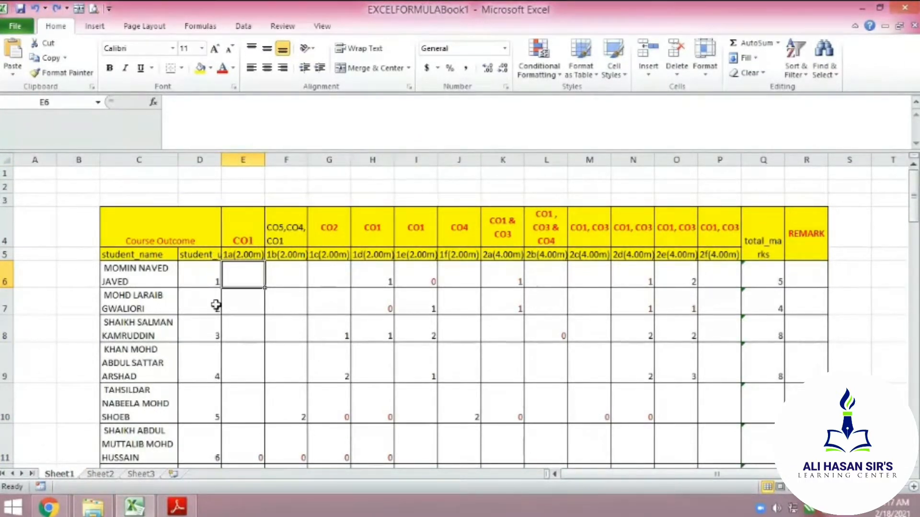
{"action": "scroll", "coordinate": [204, 294], "scroll_direction": "down", "scroll_amount": 3}
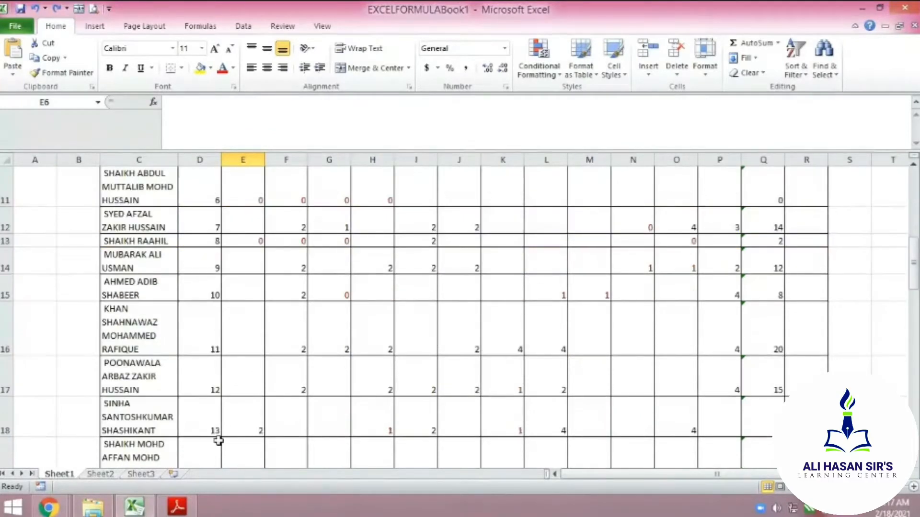
{"action": "scroll", "coordinate": [239, 372], "scroll_direction": "down", "scroll_amount": 2}
{"action": "scroll", "coordinate": [258, 397], "scroll_direction": "up", "scroll_amount": 5}
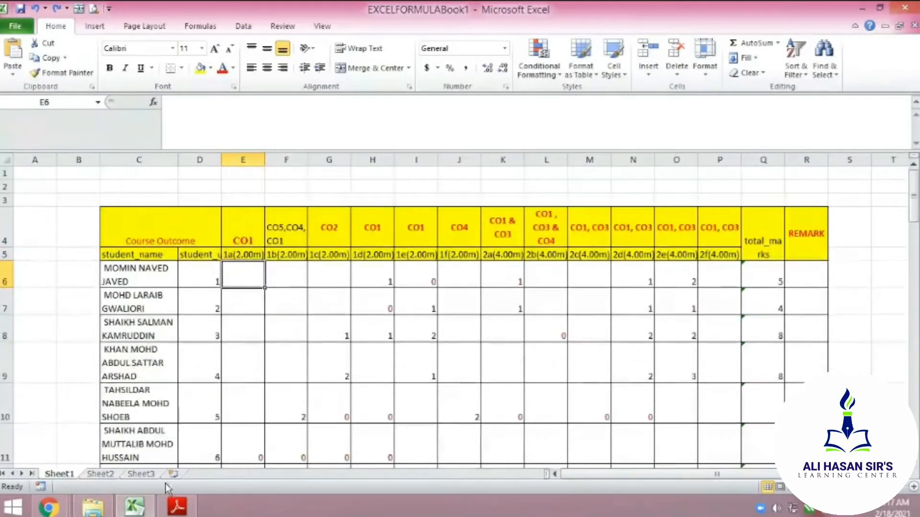
Step: Switch to the syllabus PDF in Adobe Reader to view the Working with Formula topic, and return to the Excel workbook
{"action": "left_click", "coordinate": [178, 507]}
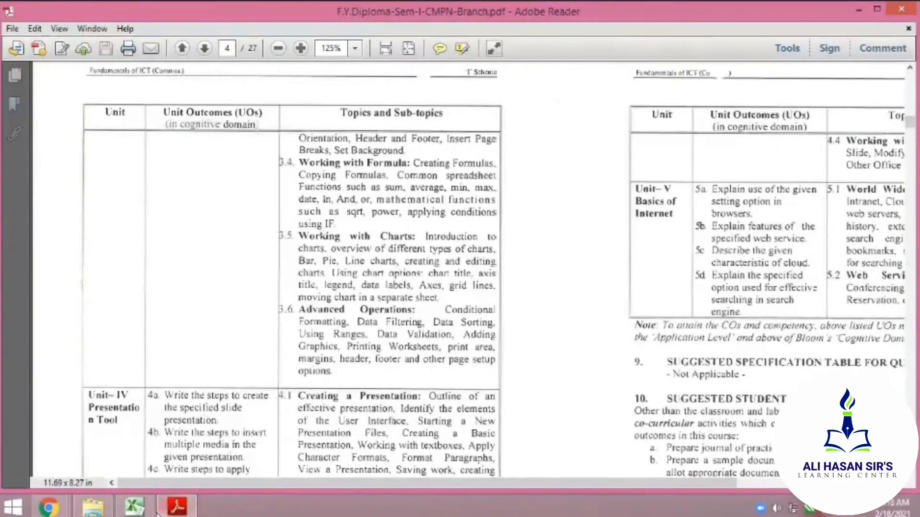
{"action": "mouse_move", "coordinate": [134, 507]}
{"action": "left_click", "coordinate": [186, 401]}
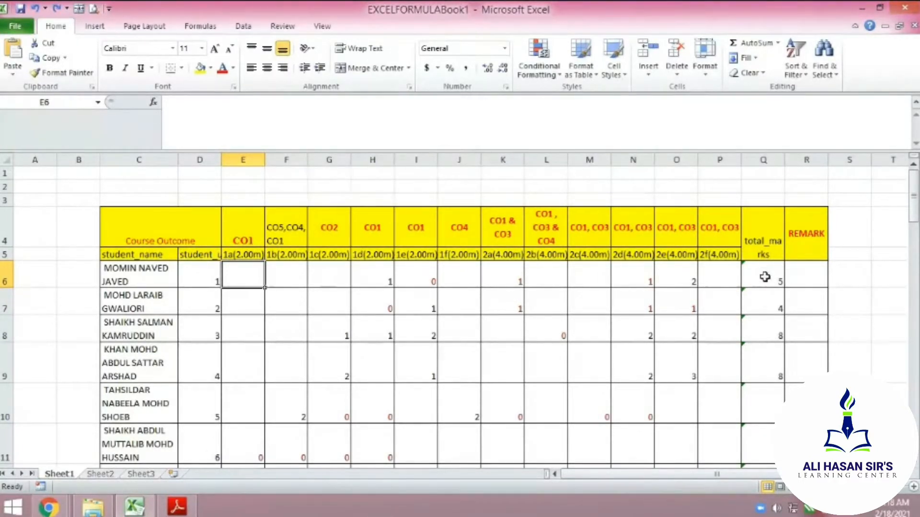
Step: Clear the marks from the total_marks column, starting at cell Q6
{"action": "left_click_drag", "start_coordinate": [765, 277], "coordinate": [756, 416]}
{"action": "key", "text": "Delete"}
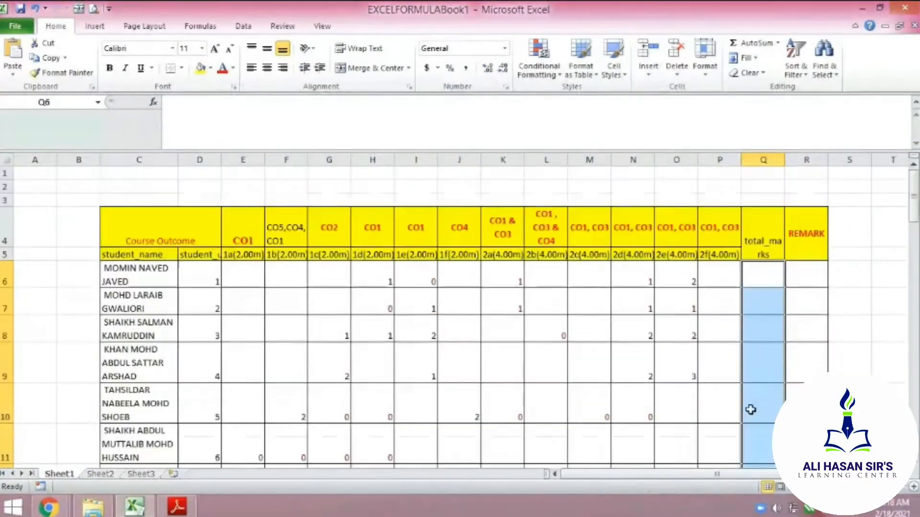
{"action": "left_click", "coordinate": [757, 282]}
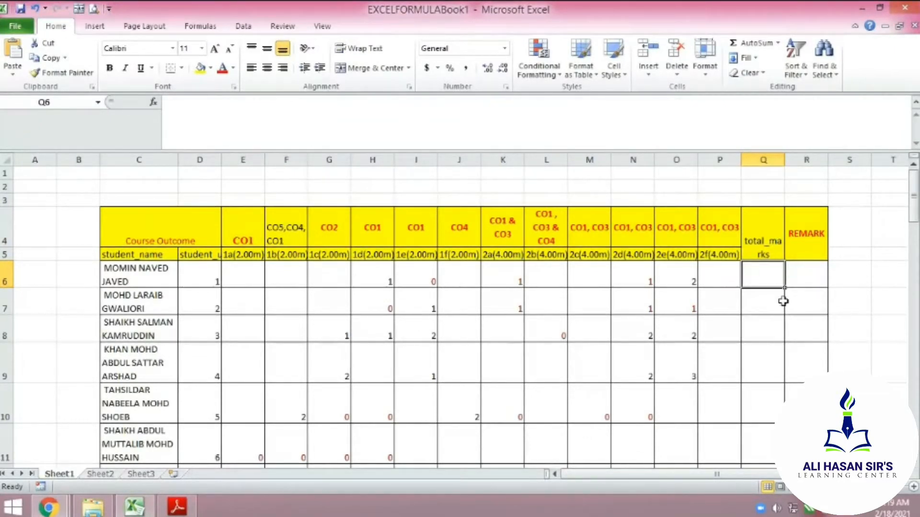
{"action": "left_click", "coordinate": [775, 322]}
{"action": "left_click", "coordinate": [763, 278]}
{"action": "left_click", "coordinate": [765, 312]}
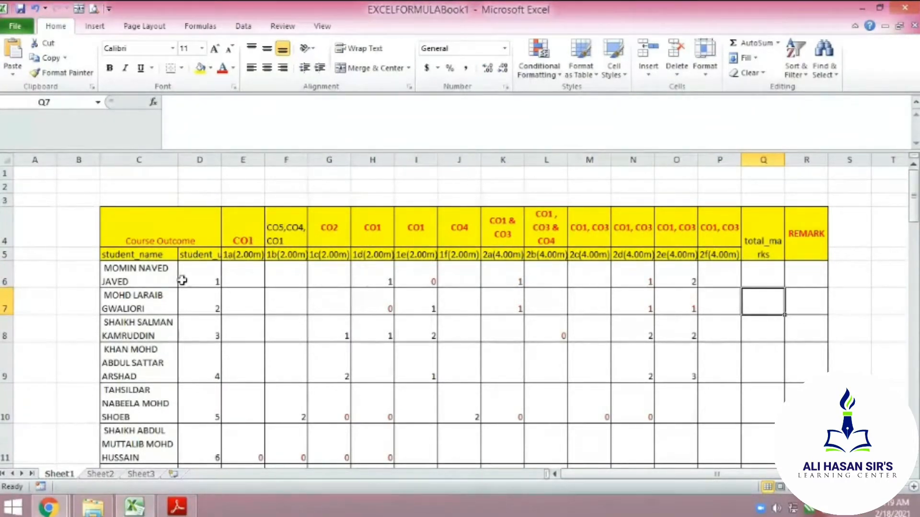
{"action": "left_click", "coordinate": [756, 277]}
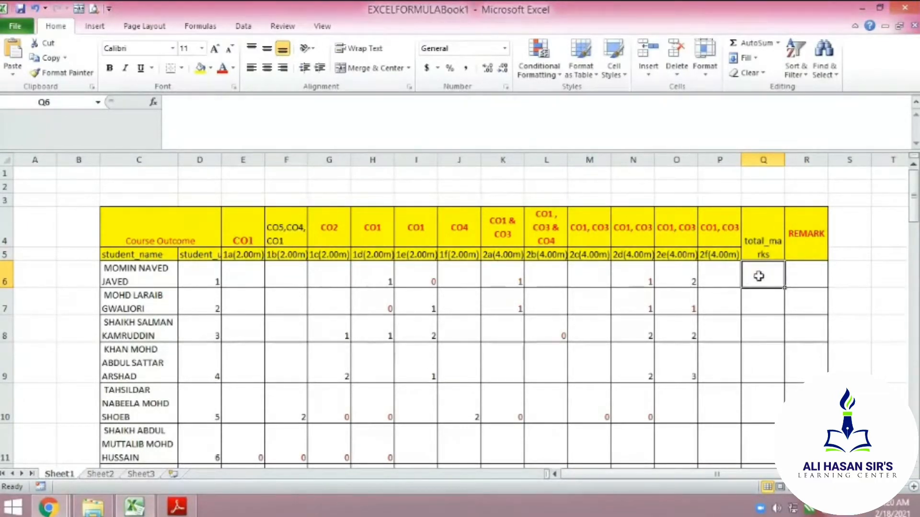
{"action": "type", "text": "g"}
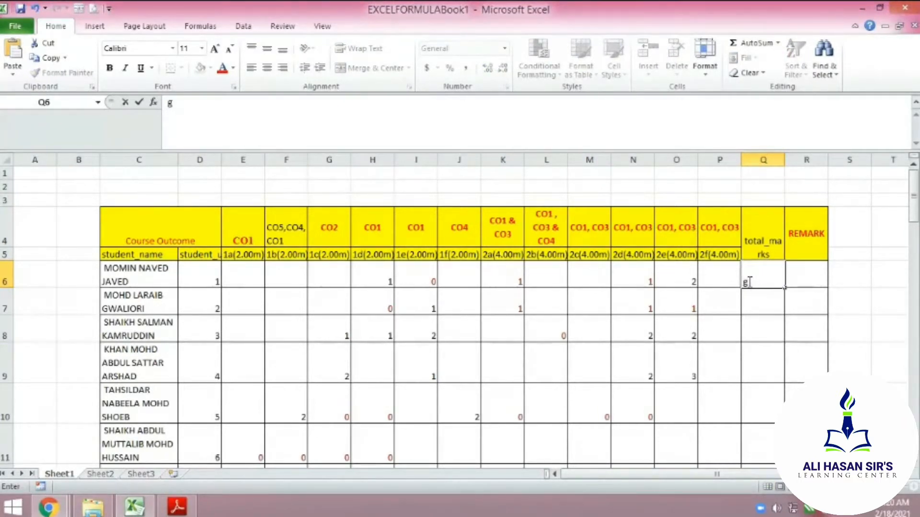
{"action": "left_click", "coordinate": [766, 303]}
{"action": "left_click", "coordinate": [762, 273]}
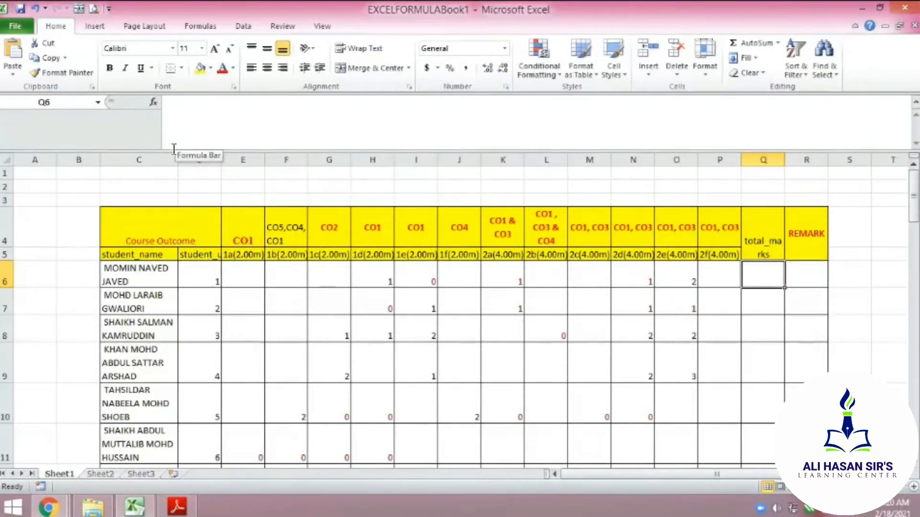
{"action": "left_click", "coordinate": [183, 103]}
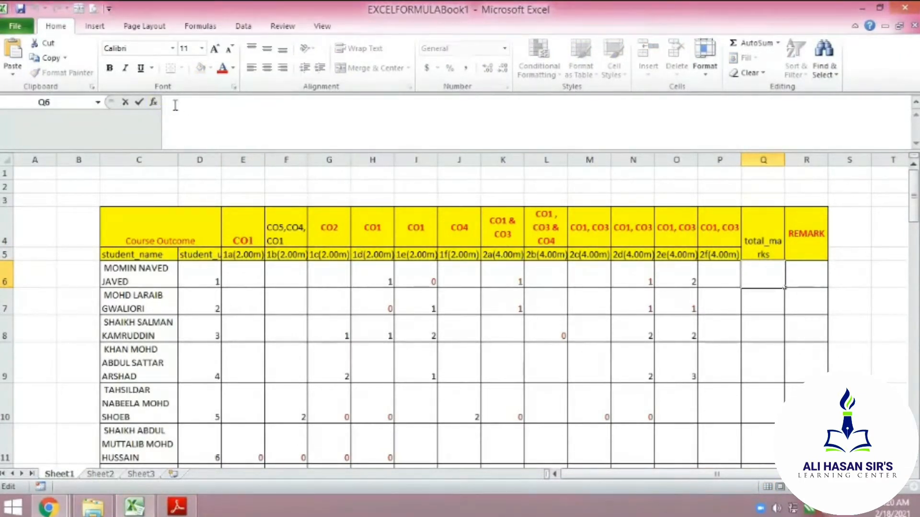
{"action": "left_click", "coordinate": [772, 307]}
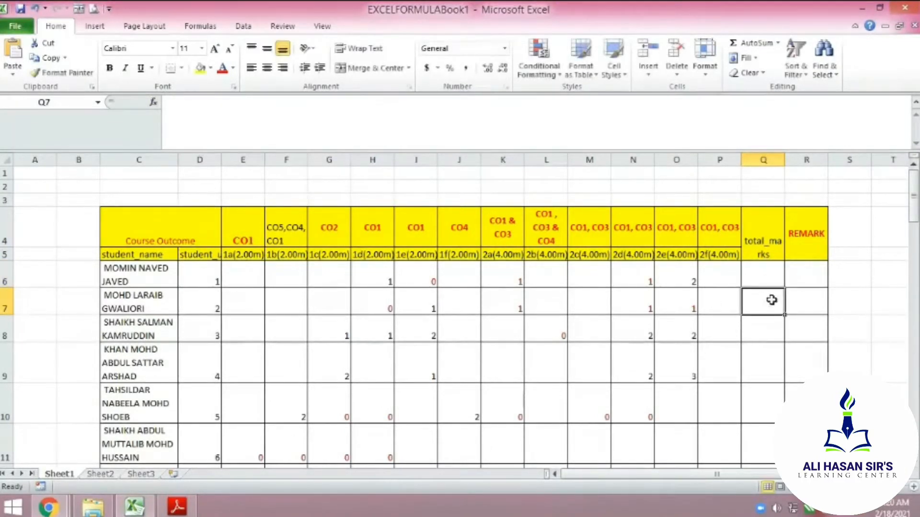
{"action": "left_click", "coordinate": [766, 274]}
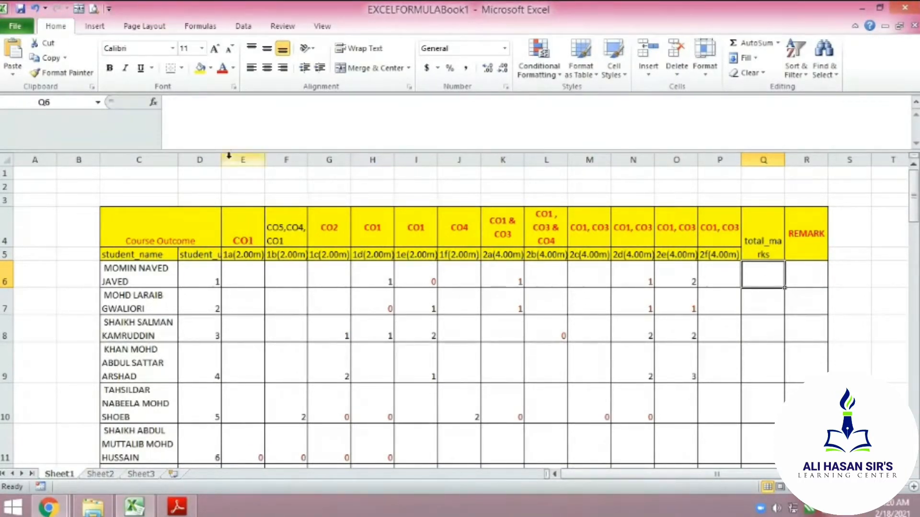
{"action": "left_click", "coordinate": [179, 107]}
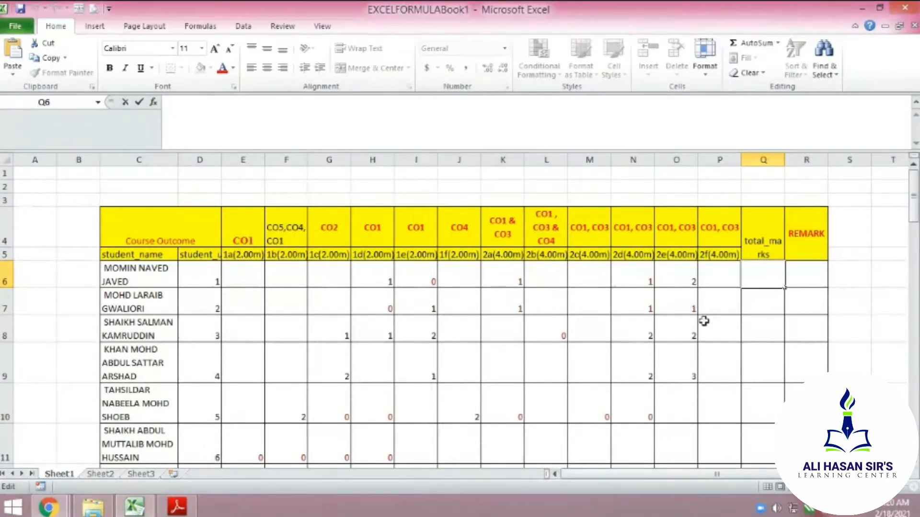
{"action": "left_click", "coordinate": [756, 310]}
Step: Enter the formula =SUM(E6:P6) in total_marks cell Q6 to add up the first student's marks, and reselect the cell
{"action": "left_click", "coordinate": [764, 277]}
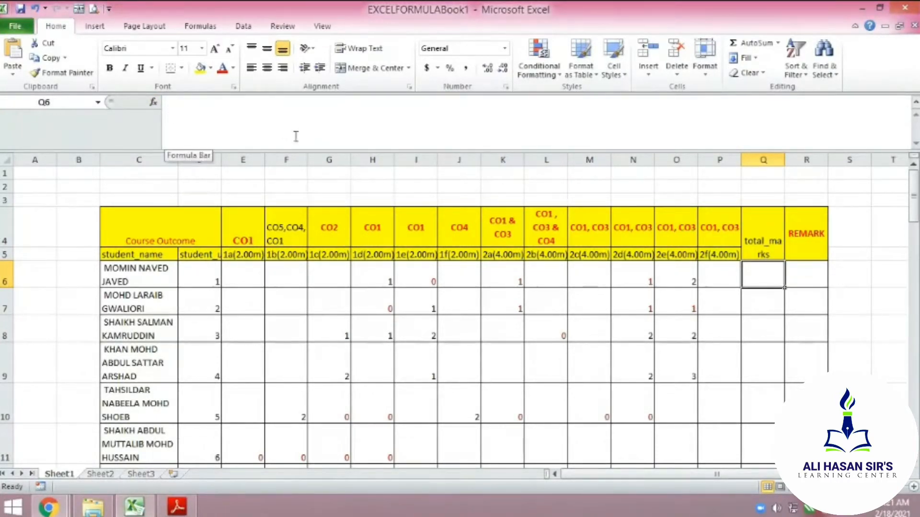
{"action": "left_click", "coordinate": [168, 113]}
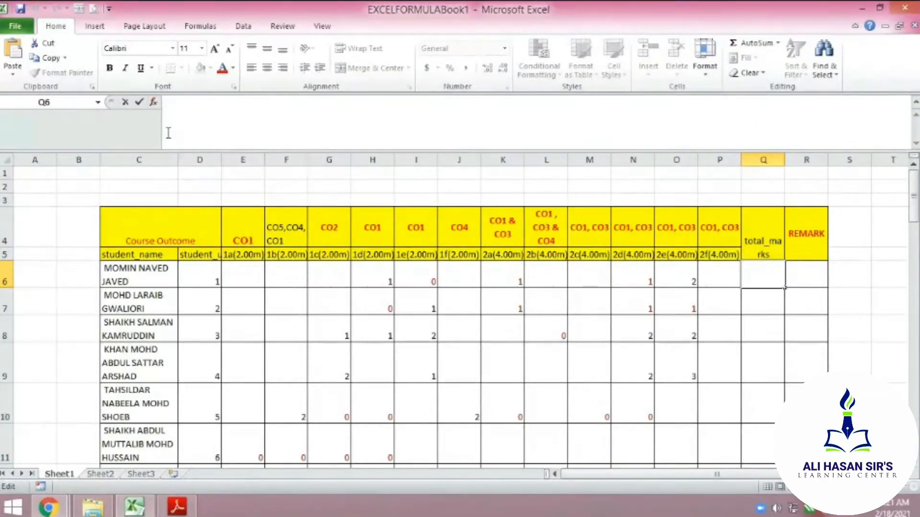
{"action": "type", "text": "="}
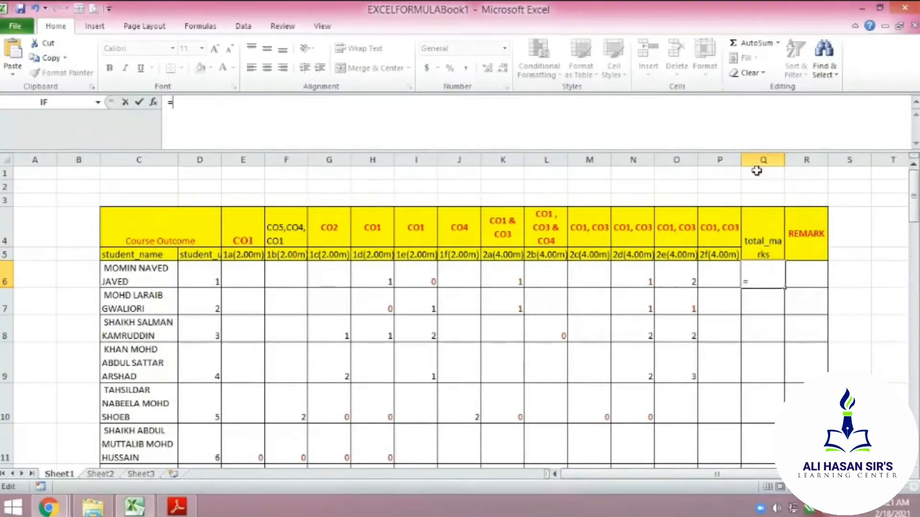
{"action": "type", "text": "su"}
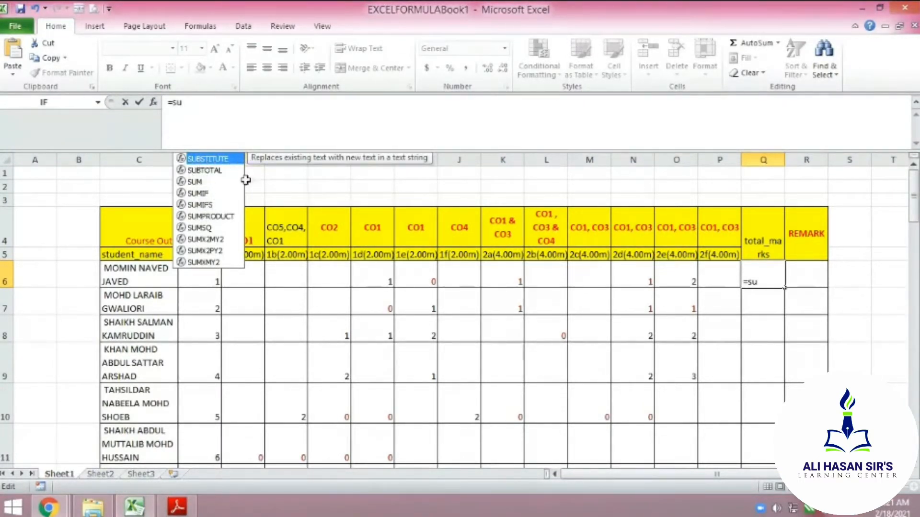
{"action": "double_click", "coordinate": [190, 182]}
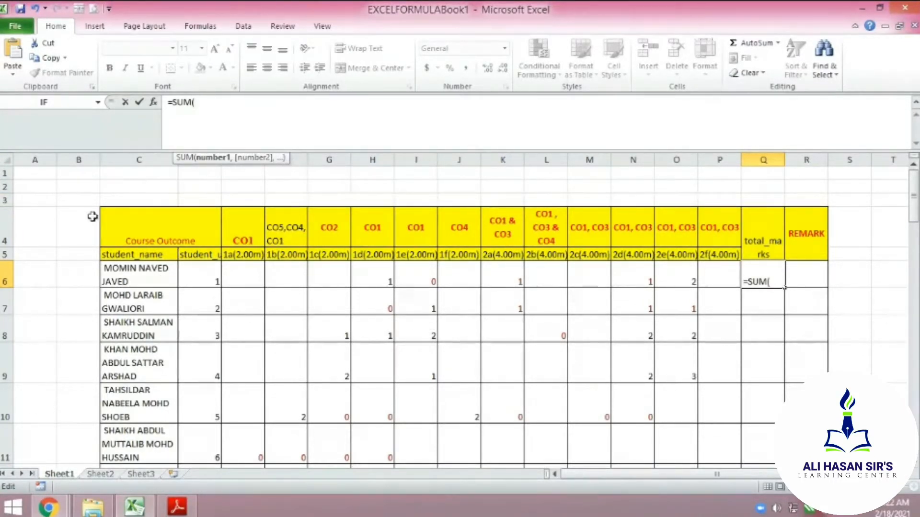
{"action": "left_click", "coordinate": [244, 280]}
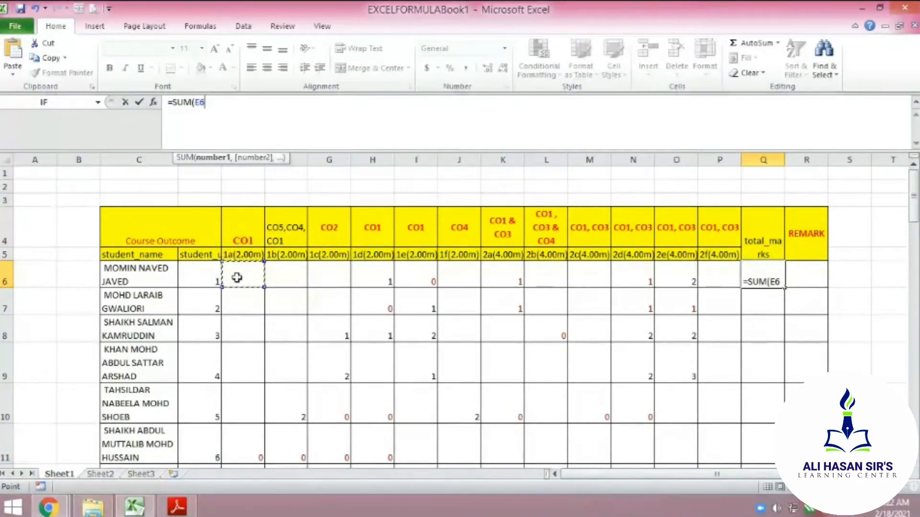
{"action": "left_click_drag", "start_coordinate": [236, 278], "coordinate": [701, 268]}
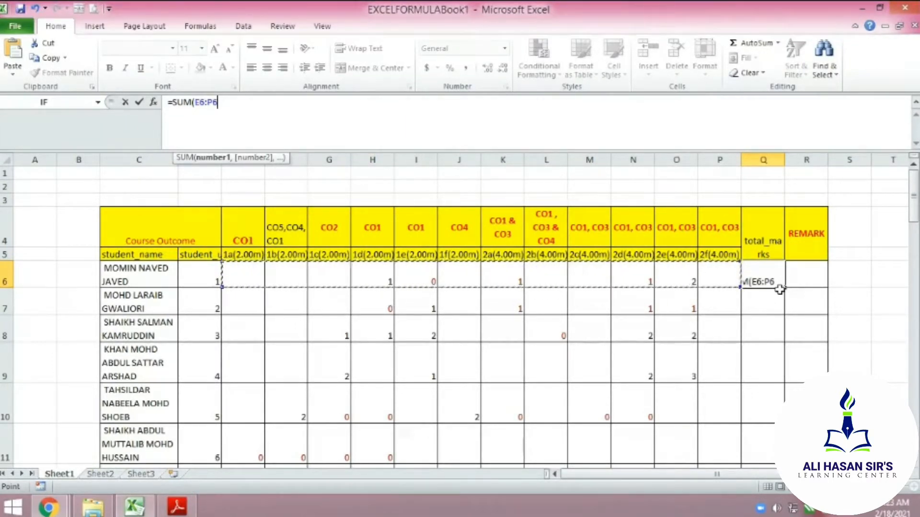
{"action": "type", "text": ")"}
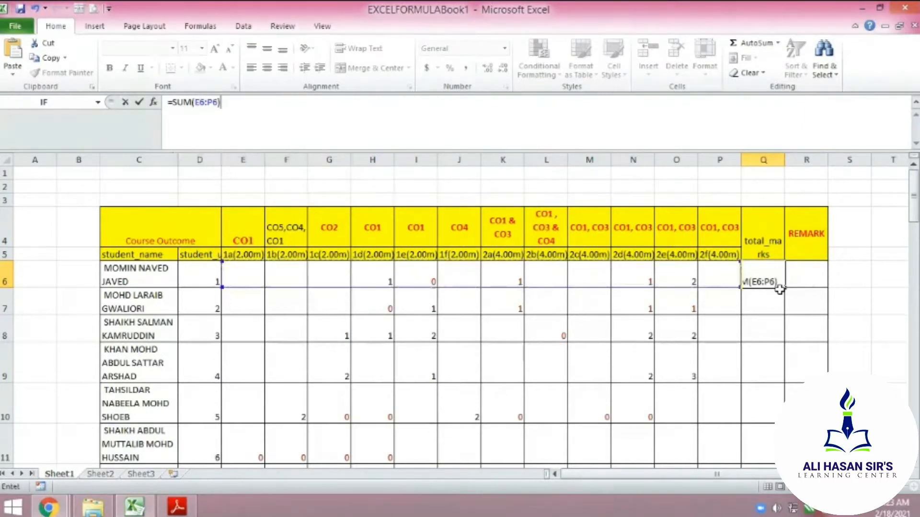
{"action": "key", "text": "Return"}
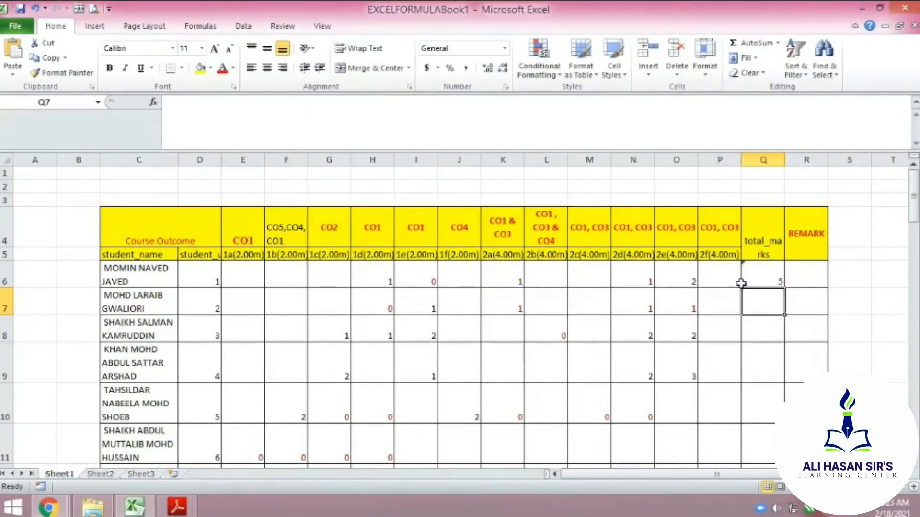
{"action": "left_click", "coordinate": [766, 281]}
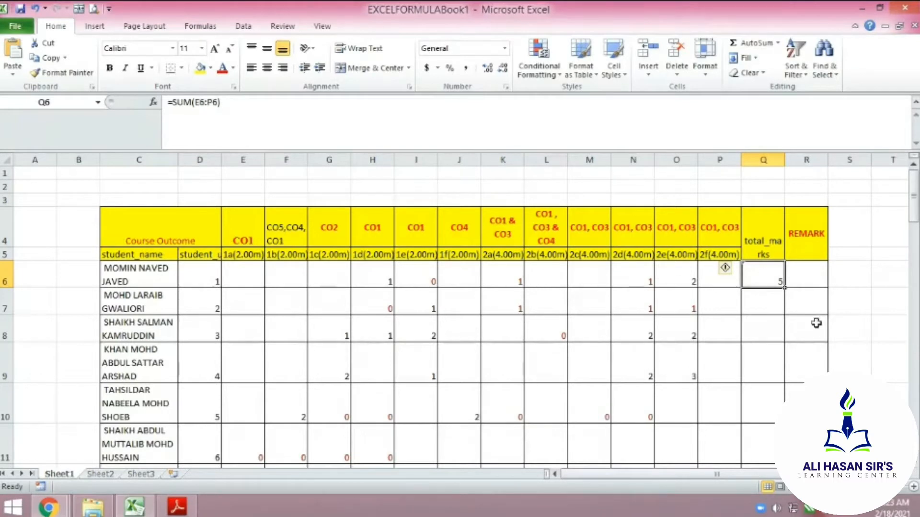
Step: Enter the formula =sum(E7:P7) in cell Q7 to total the second student's marks
{"action": "left_click", "coordinate": [751, 308]}
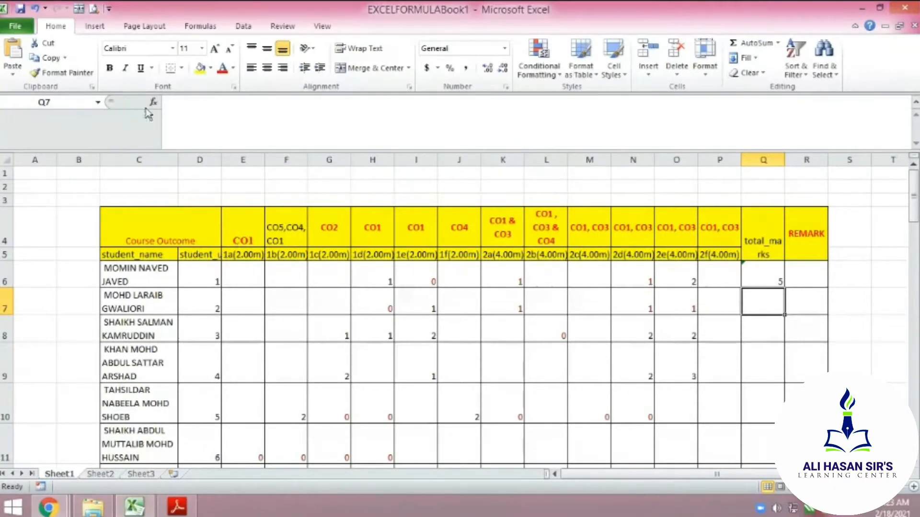
{"action": "left_click", "coordinate": [182, 104]}
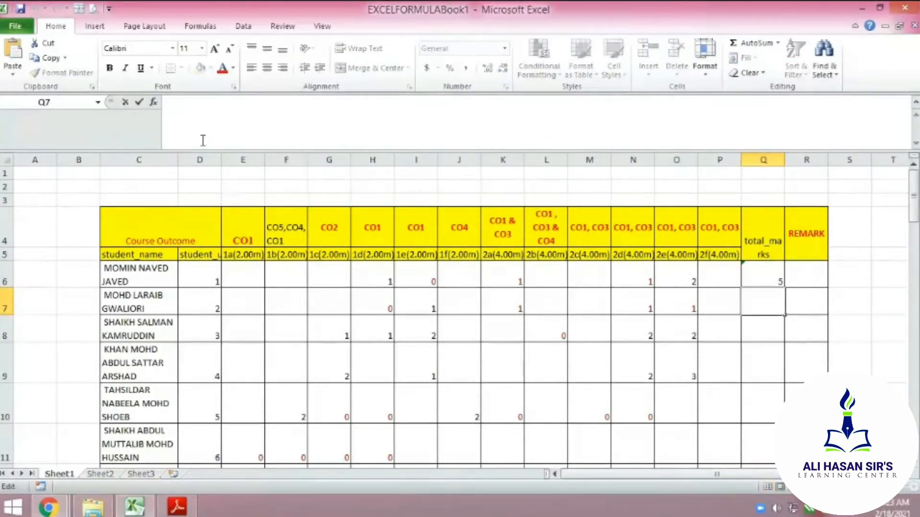
{"action": "type", "text": "=sum"}
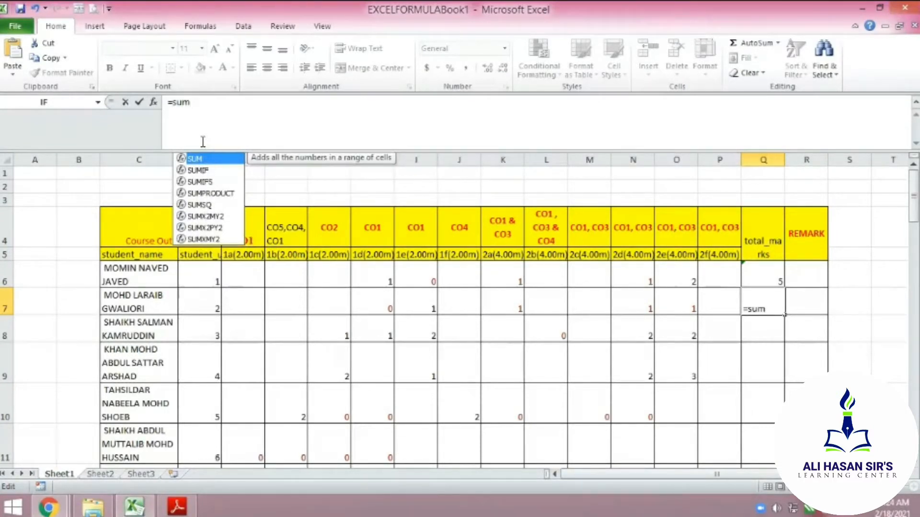
{"action": "type", "text": "("}
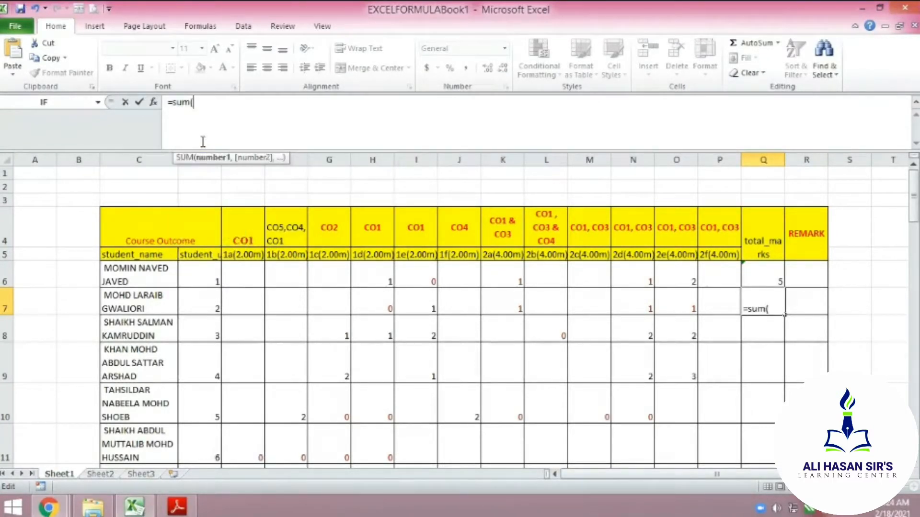
{"action": "left_click", "coordinate": [239, 305]}
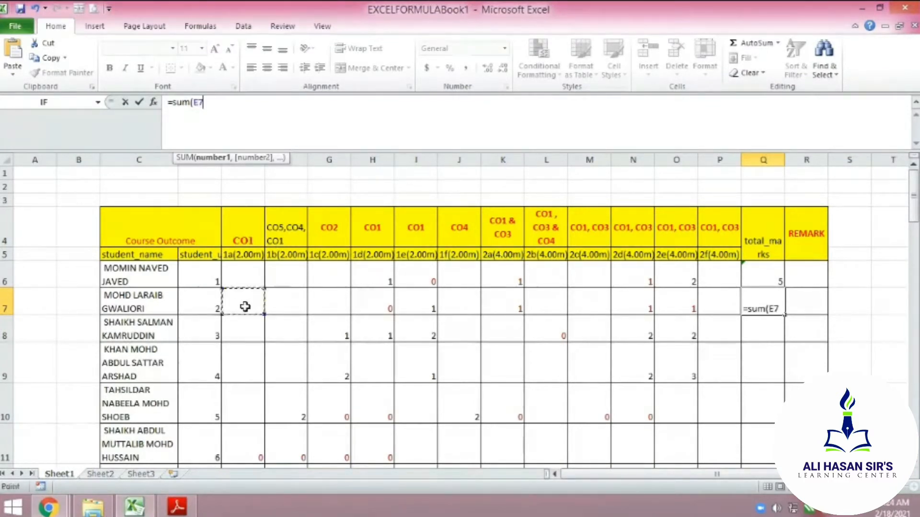
{"action": "left_click_drag", "start_coordinate": [243, 305], "coordinate": [714, 302]}
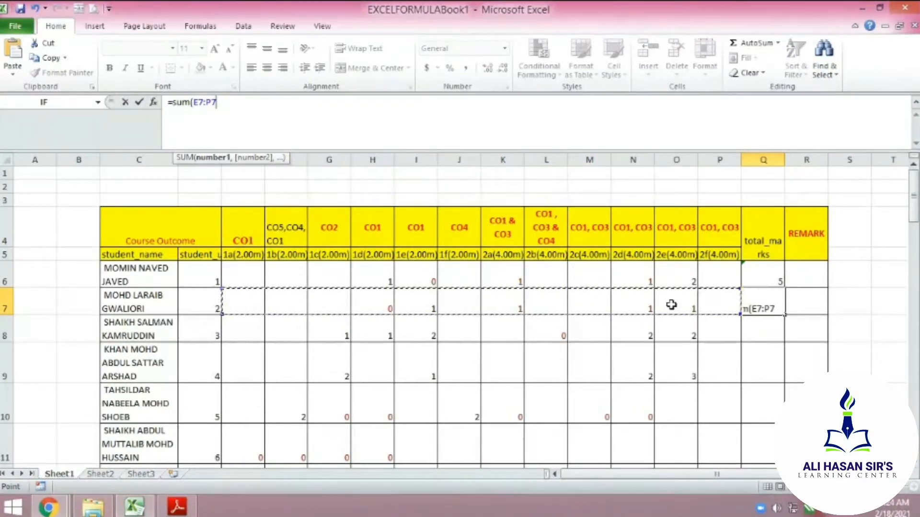
{"action": "type", "text": ")"}
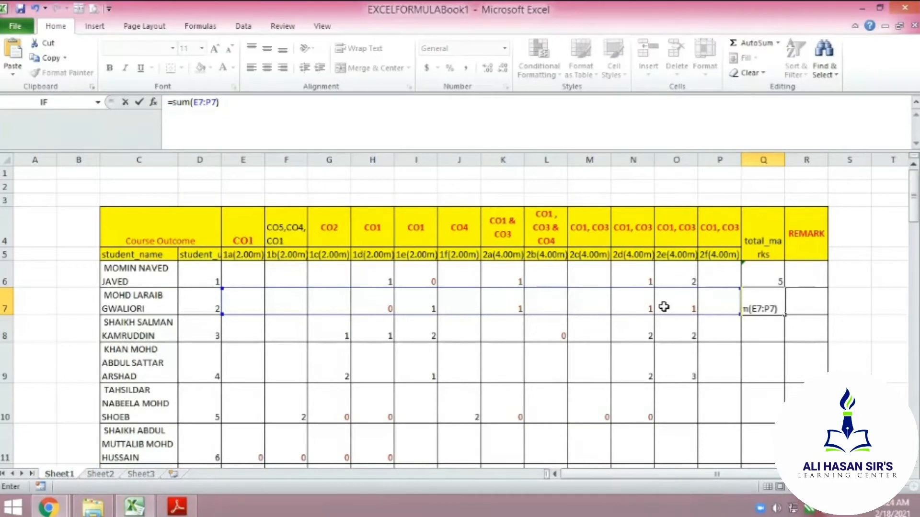
{"action": "key", "text": "Return"}
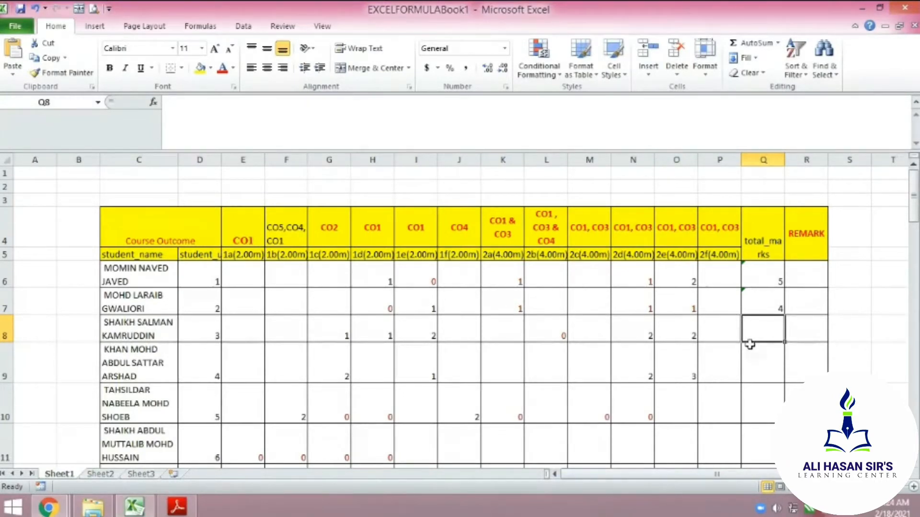
Step: Begin a formula in Q8 with SUM taken from the function suggestions, and erase the function back to the equals sign
{"action": "type", "text": "="}
{"action": "left_click", "coordinate": [189, 105]}
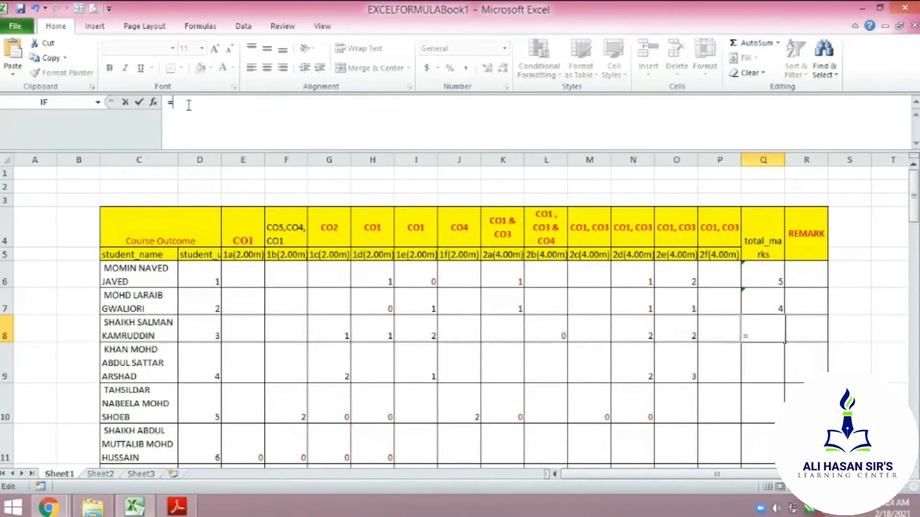
{"action": "type", "text": "su"}
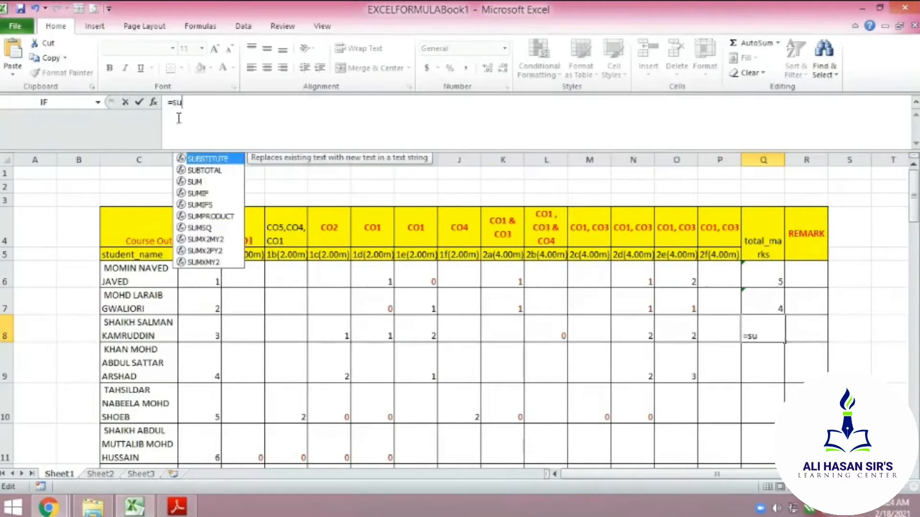
{"action": "double_click", "coordinate": [196, 182]}
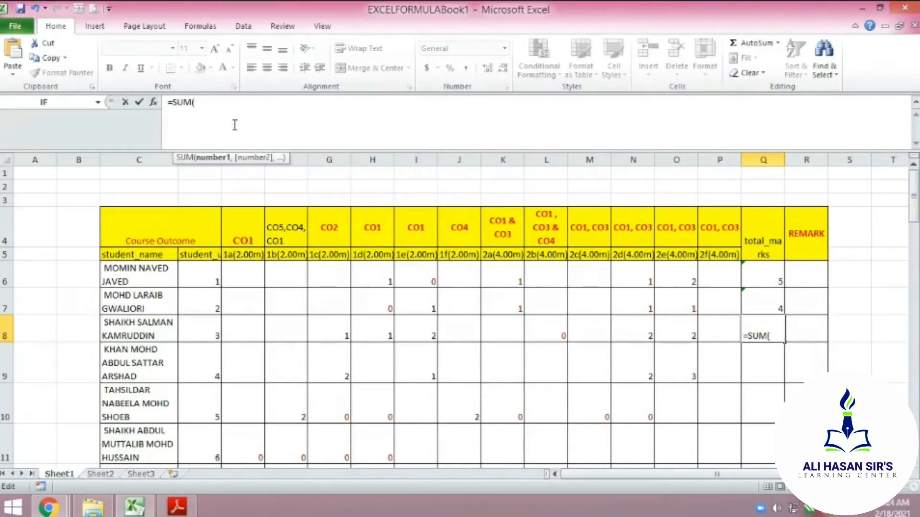
{"action": "key", "text": "BackSpace"}
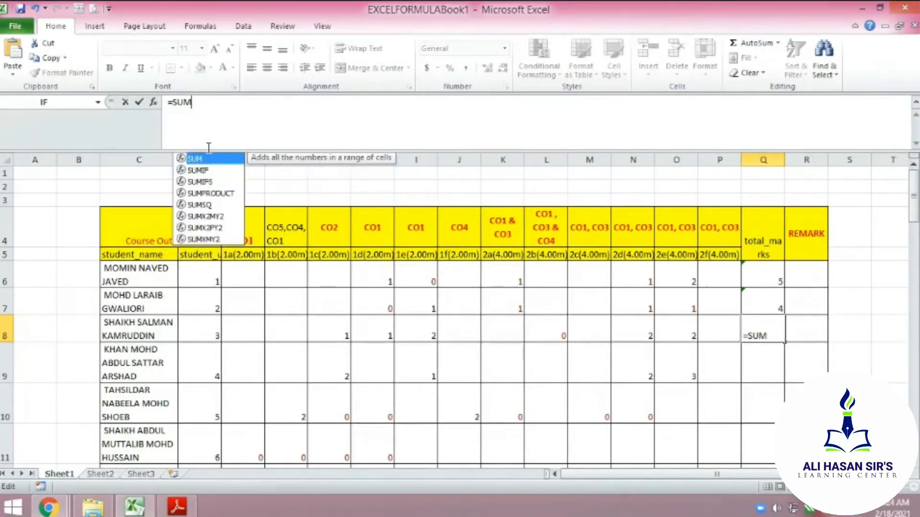
{"action": "key", "text": "BackSpace"}
{"action": "key", "text": "BackSpace"}
{"action": "key", "text": "BackSpace"}
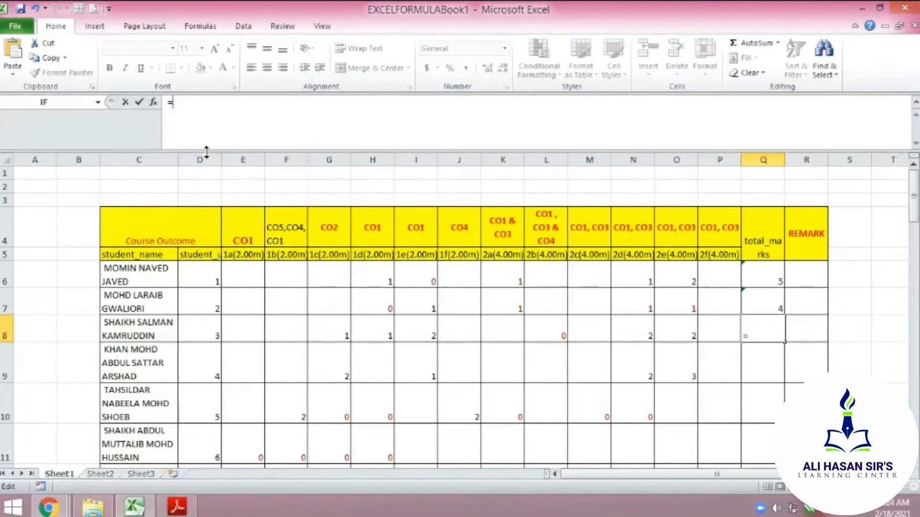
Step: Write =sum( in Q8 in full without using the function suggestions, and erase it back to =s
{"action": "type", "text": "s"}
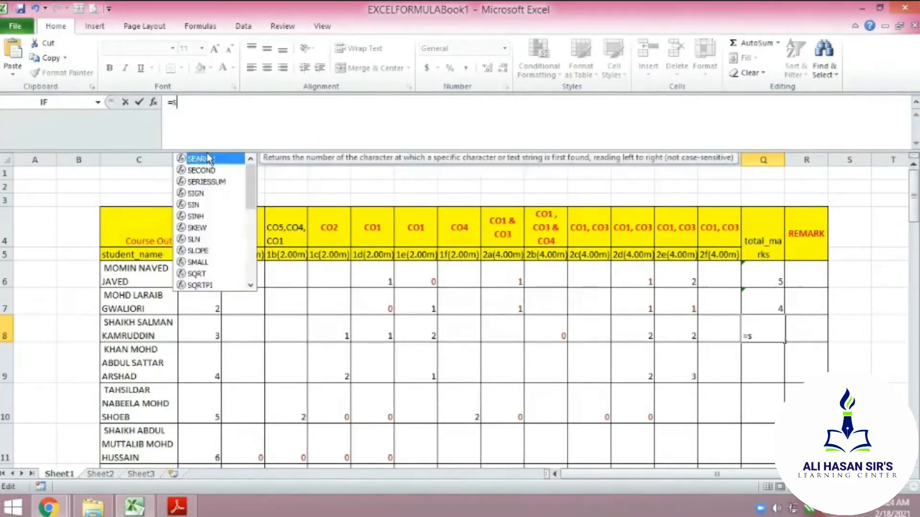
{"action": "type", "text": "um"}
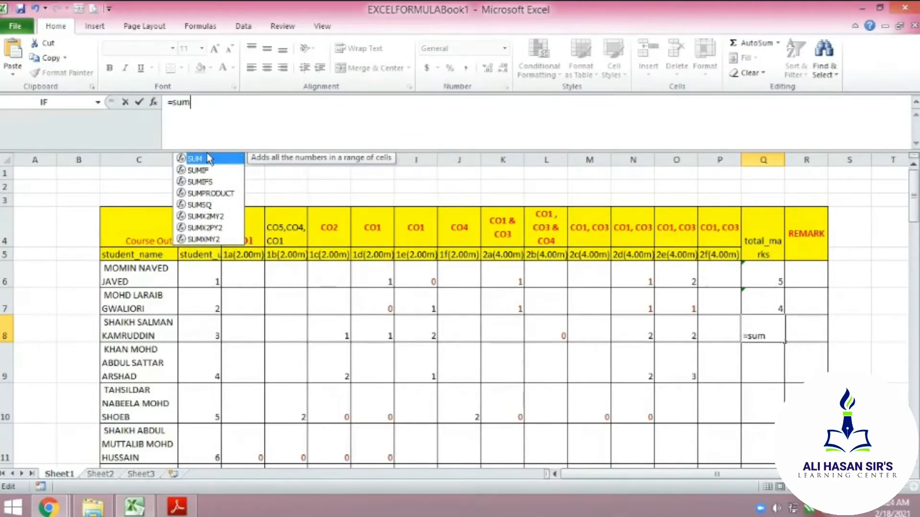
{"action": "type", "text": "("}
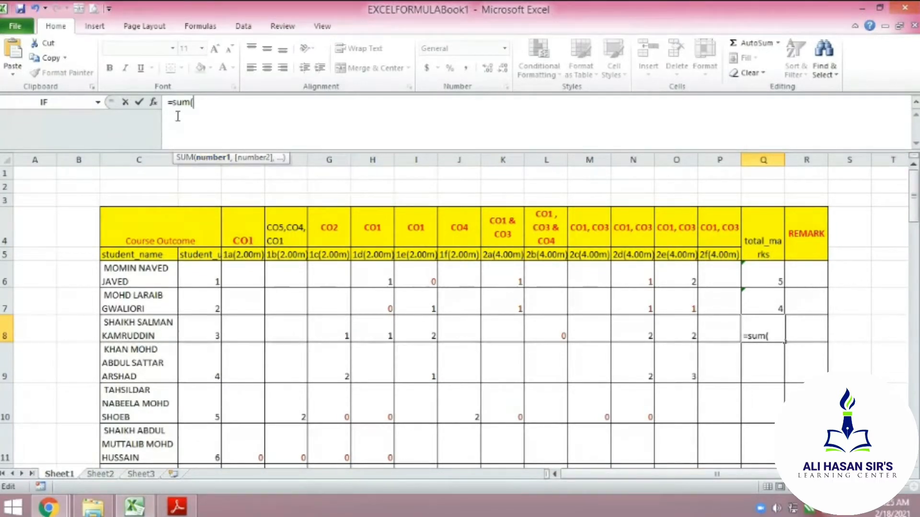
{"action": "key", "text": "BackSpace"}
{"action": "key", "text": "BackSpace"}
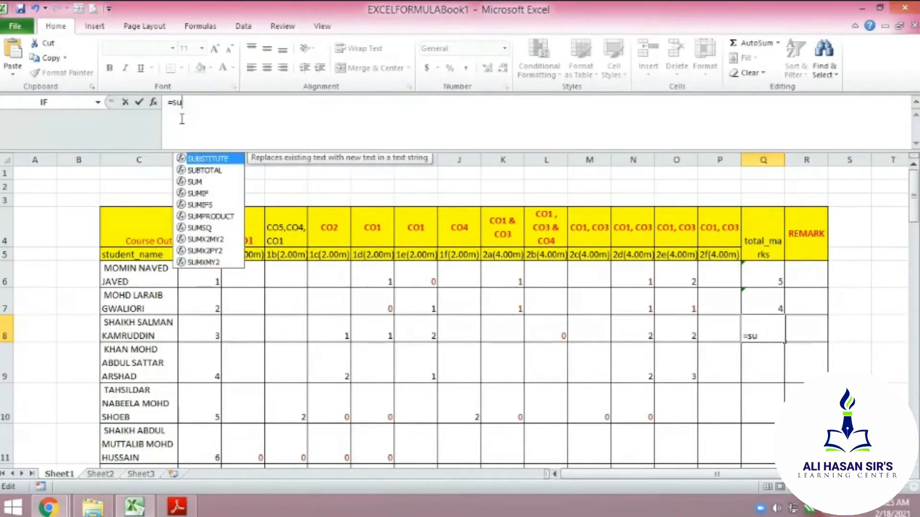
{"action": "key", "text": "BackSpace"}
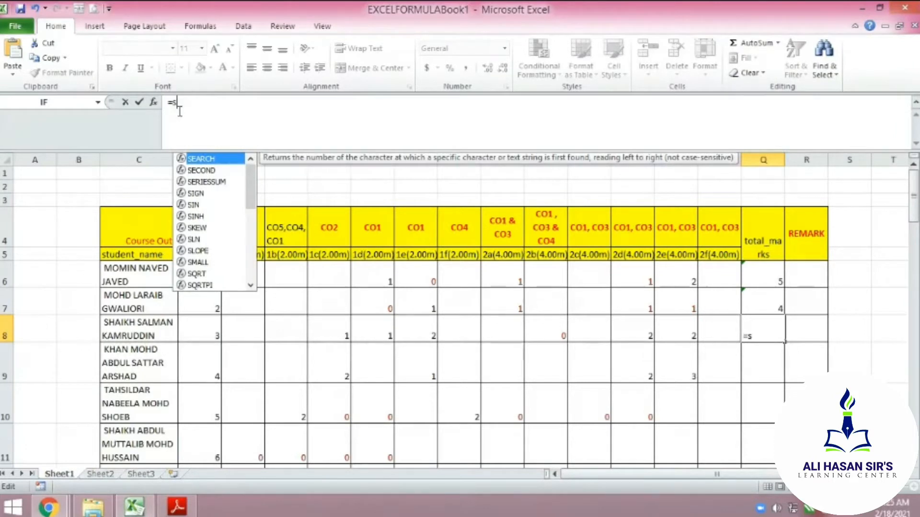
Step: Extend the Q8 entry to =su, complete it with the suggested SUM function, and erase it back to the equals sign
{"action": "type", "text": "u"}
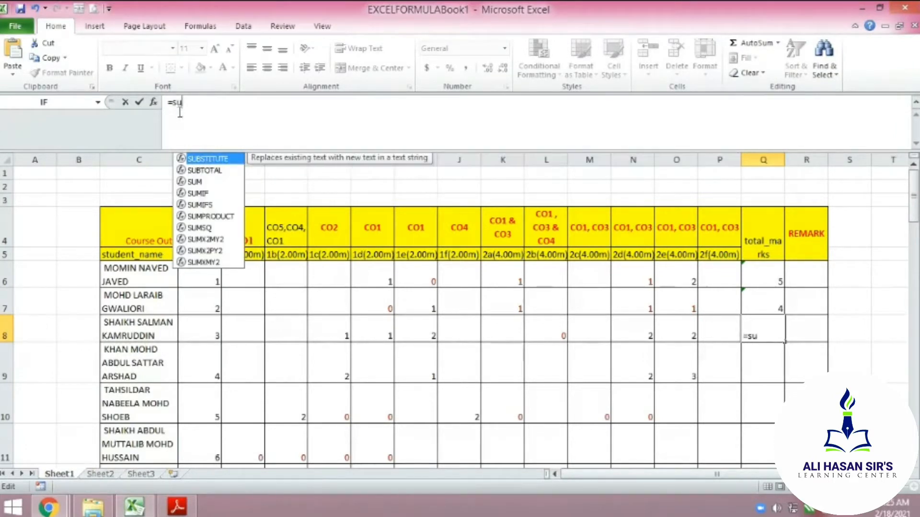
{"action": "double_click", "coordinate": [209, 183]}
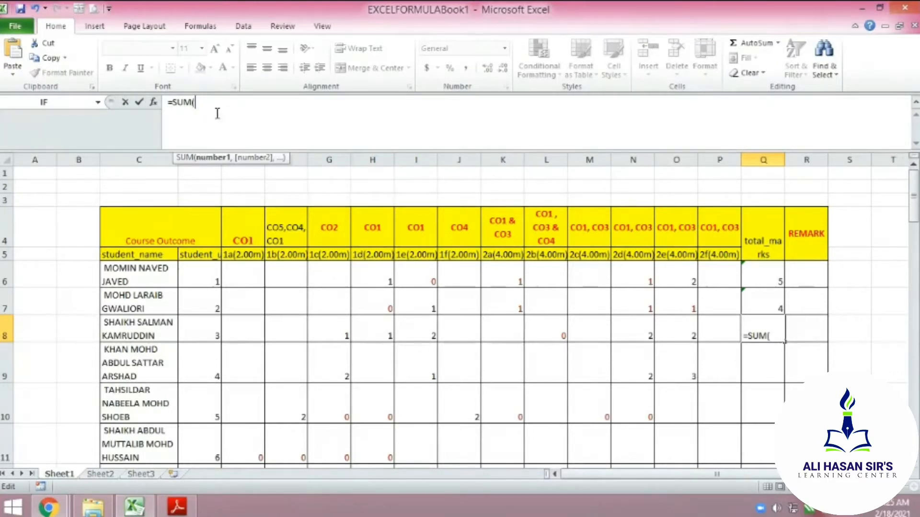
{"action": "key", "text": "BackSpace"}
{"action": "key", "text": "BackSpace"}
{"action": "key", "text": "BackSpace"}
{"action": "key", "text": "BackSpace"}
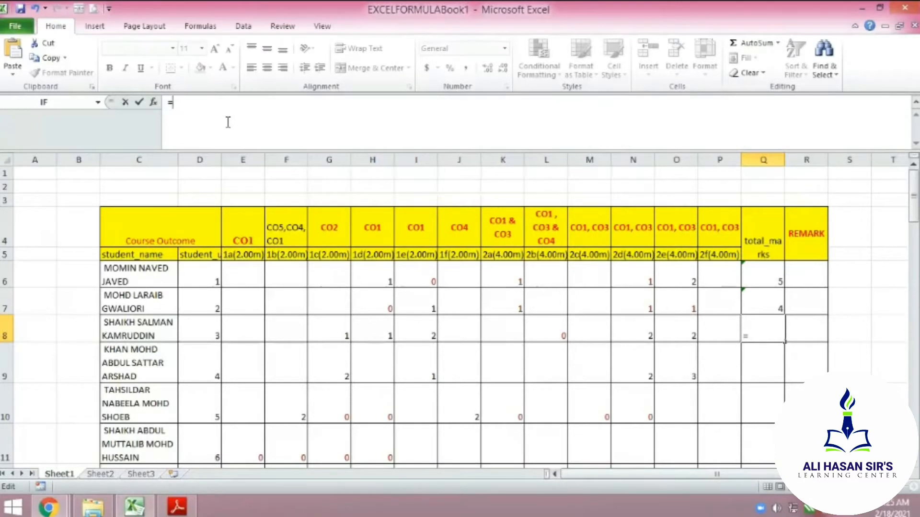
Step: Enter the formula =sum(E8:P8) in cell Q8 to total the third student's marks
{"action": "type", "text": "sum"}
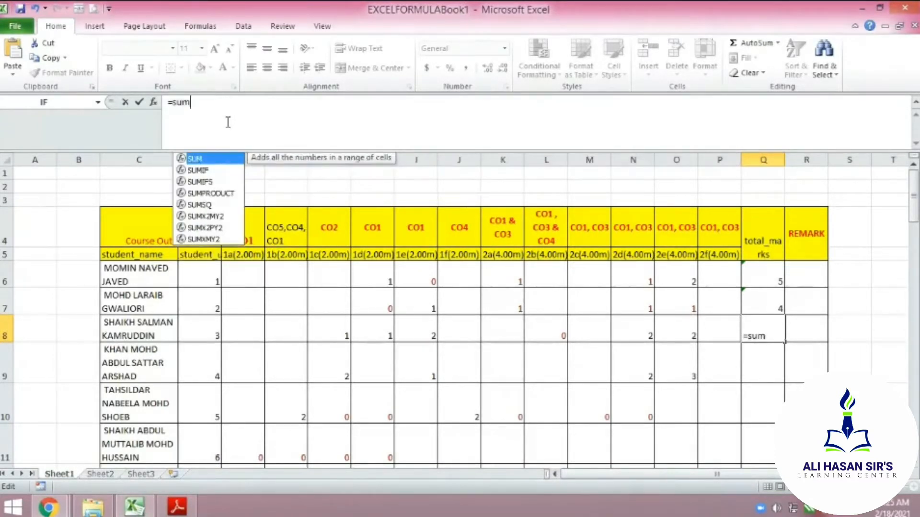
{"action": "type", "text": "("}
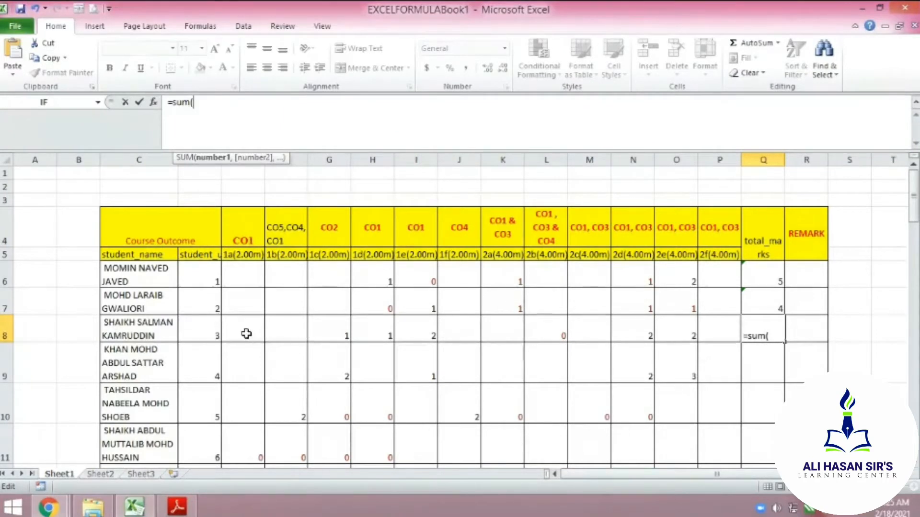
{"action": "left_click_drag", "start_coordinate": [246, 334], "coordinate": [708, 332]}
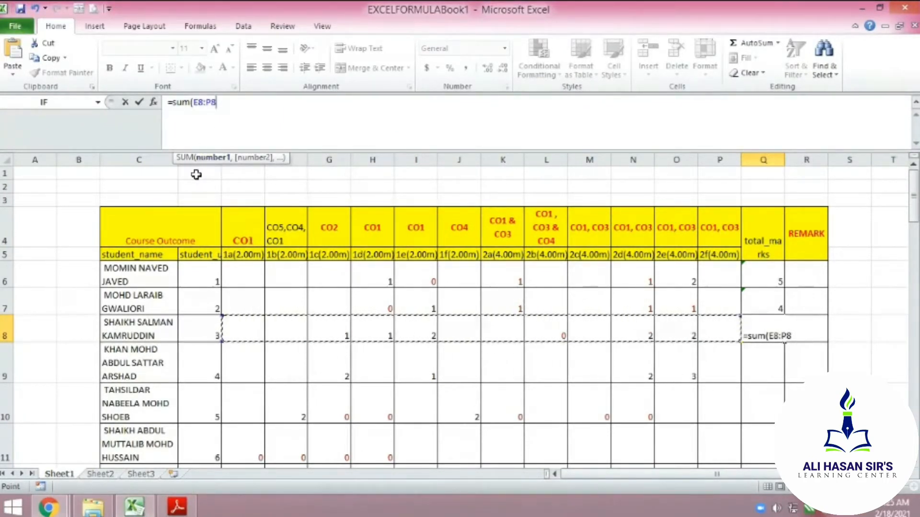
{"action": "type", "text": ")"}
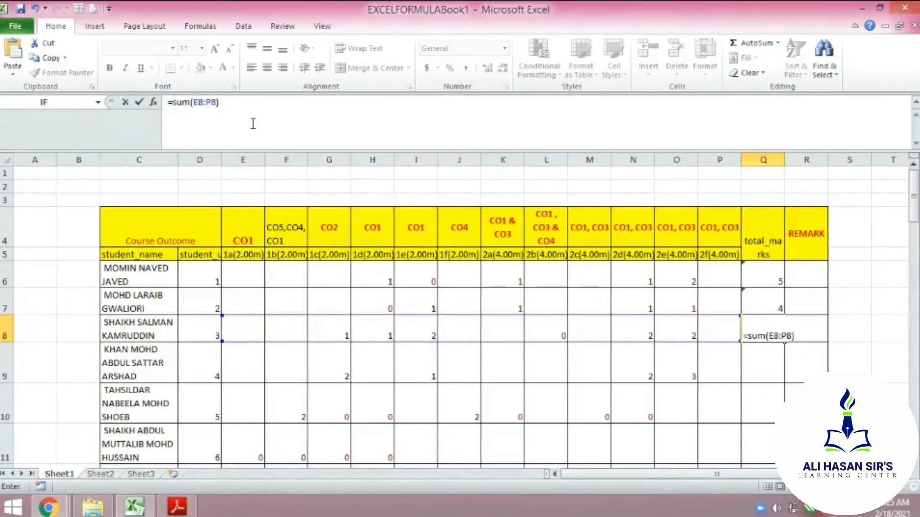
{"action": "key", "text": "Return"}
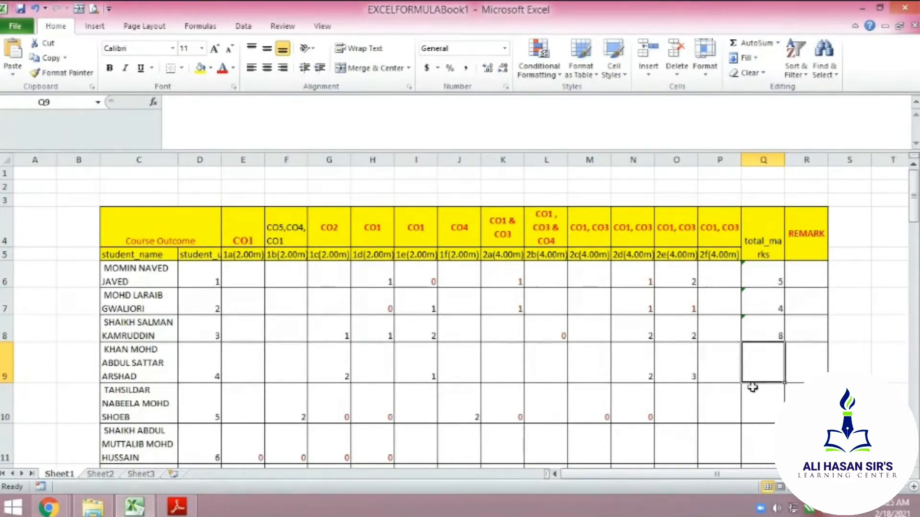
Step: Fill the SUM formula from Q6 down the total_marks column to the last student in row 43
{"action": "scroll", "coordinate": [593, 363], "scroll_direction": "down", "scroll_amount": 2}
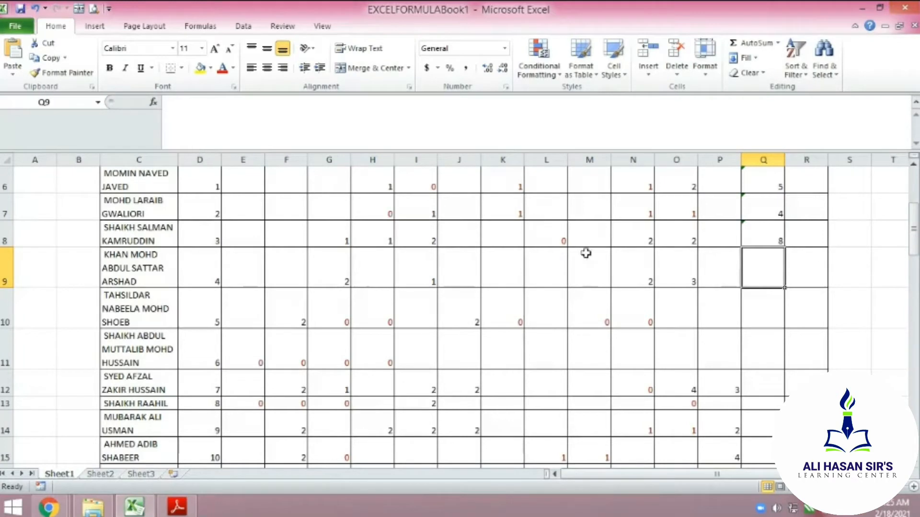
{"action": "scroll", "coordinate": [863, 357], "scroll_direction": "up", "scroll_amount": 2}
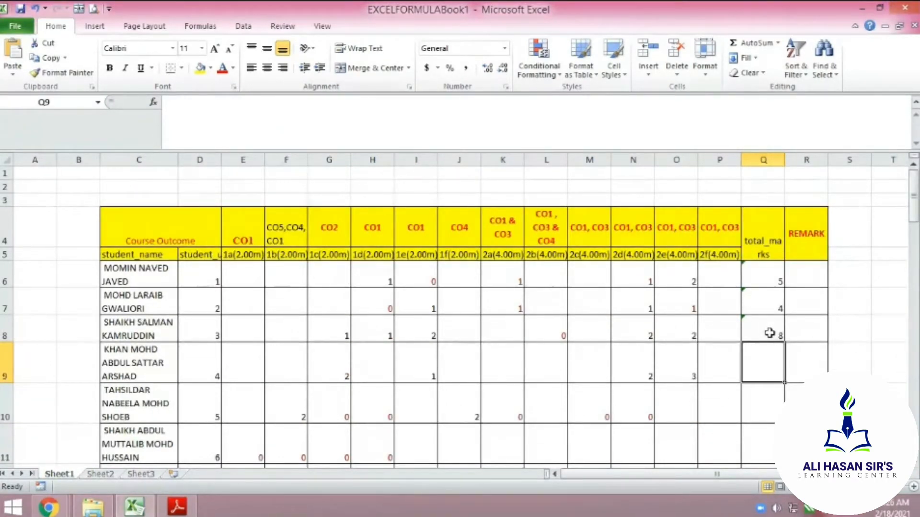
{"action": "left_click", "coordinate": [757, 282]}
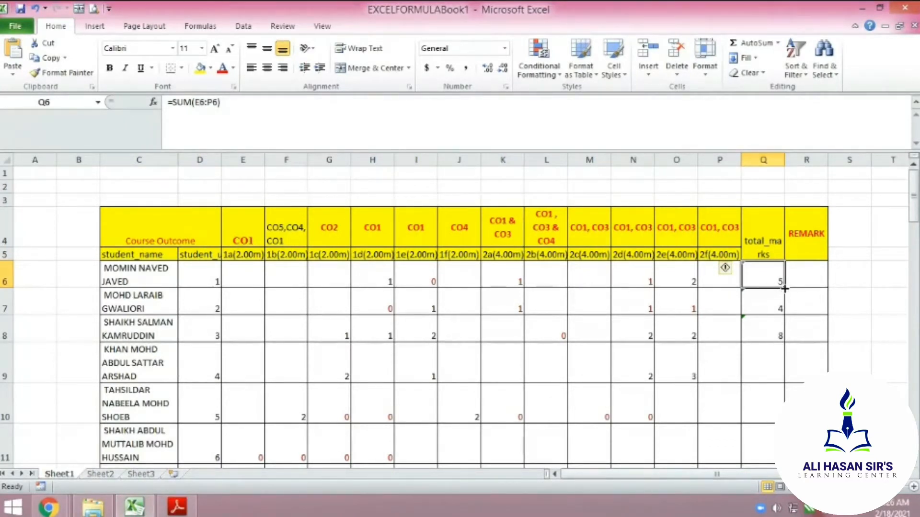
{"action": "left_click_drag", "start_coordinate": [784, 289], "coordinate": [770, 410]}
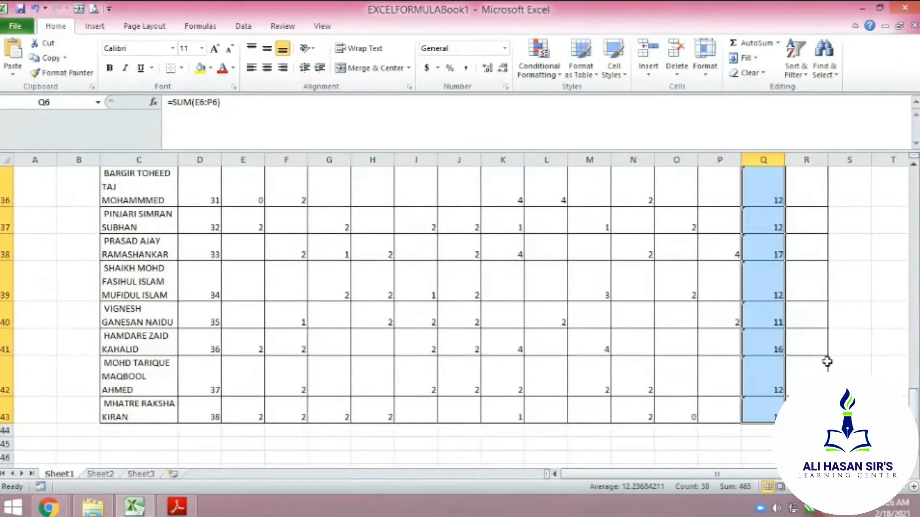
Step: Review the filled totals in column Q down to the last student, and deselect the filled range
{"action": "scroll", "coordinate": [786, 364], "scroll_direction": "up", "scroll_amount": 12}
{"action": "scroll", "coordinate": [780, 377], "scroll_direction": "down", "scroll_amount": 3}
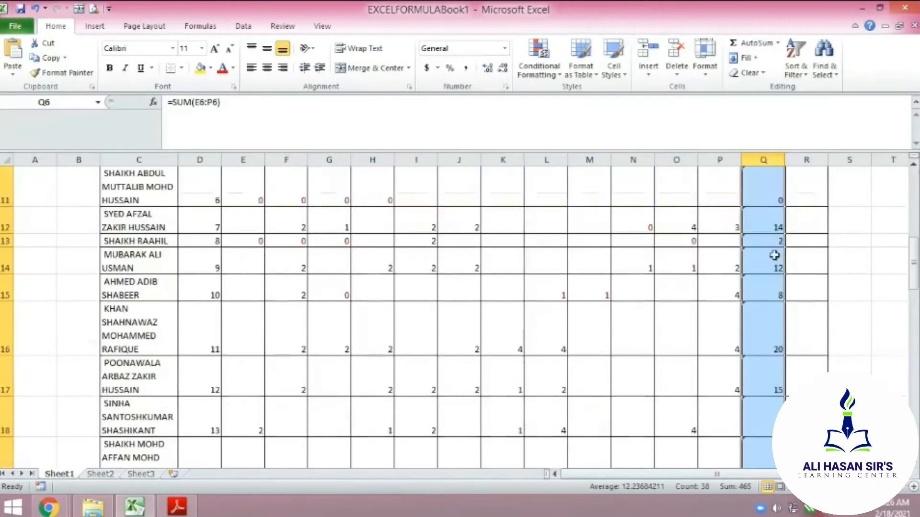
{"action": "scroll", "coordinate": [766, 393], "scroll_direction": "down", "scroll_amount": 2}
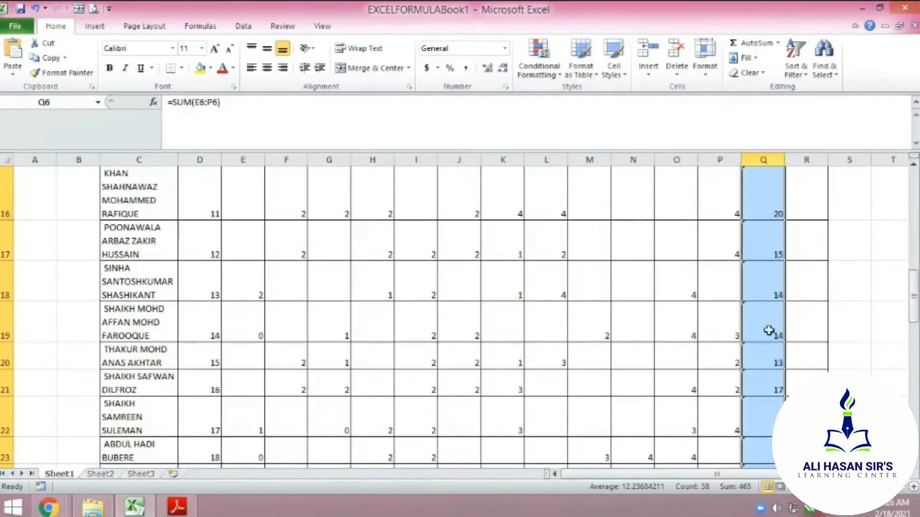
{"action": "scroll", "coordinate": [771, 420], "scroll_direction": "down", "scroll_amount": 3}
{"action": "scroll", "coordinate": [770, 420], "scroll_direction": "down", "scroll_amount": 3}
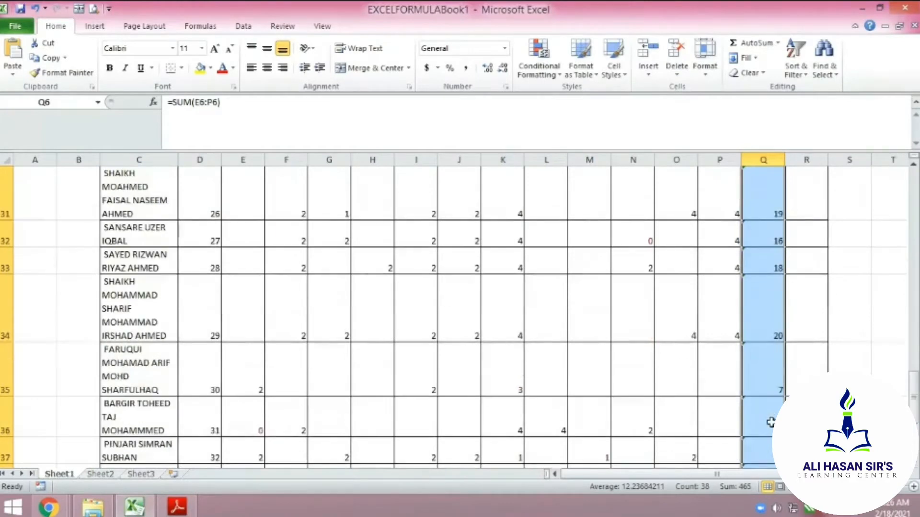
{"action": "left_click", "coordinate": [847, 367]}
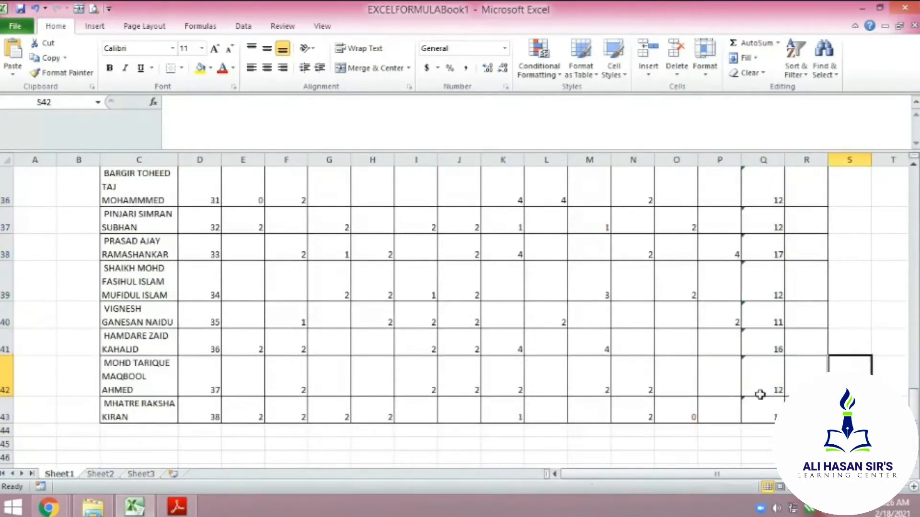
{"action": "scroll", "coordinate": [761, 390], "scroll_direction": "up", "scroll_amount": 12}
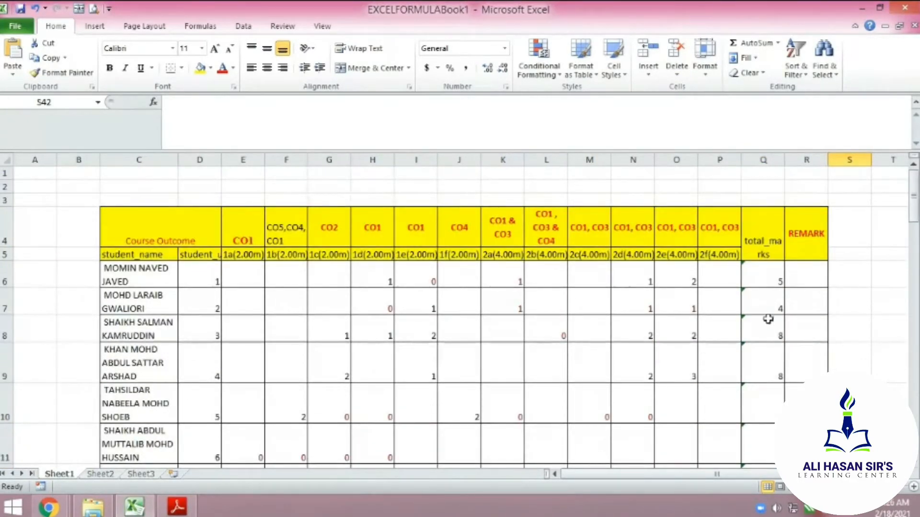
Step: Examine the formulas in Q6, Q22 and Q24 to compare the row references in the filled copies
{"action": "left_click", "coordinate": [764, 274]}
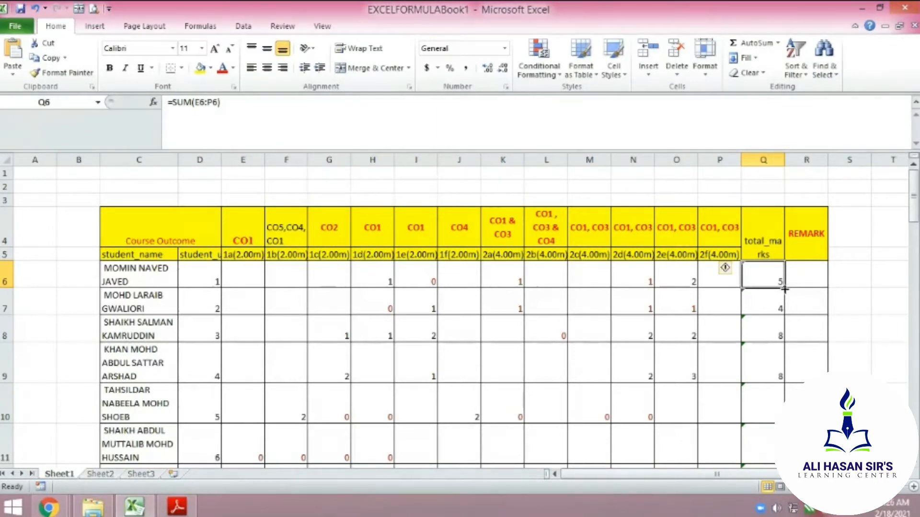
{"action": "scroll", "coordinate": [770, 357], "scroll_direction": "down", "scroll_amount": 13}
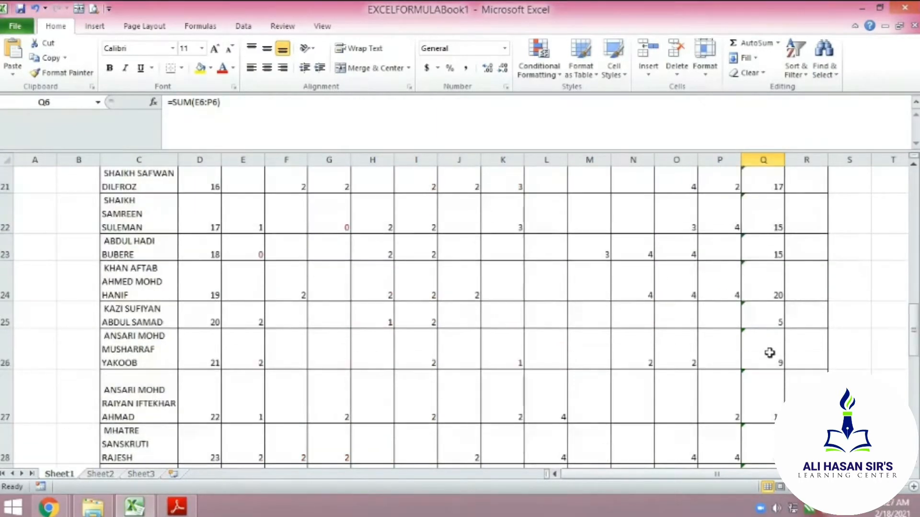
{"action": "scroll", "coordinate": [770, 354], "scroll_direction": "up", "scroll_amount": 7}
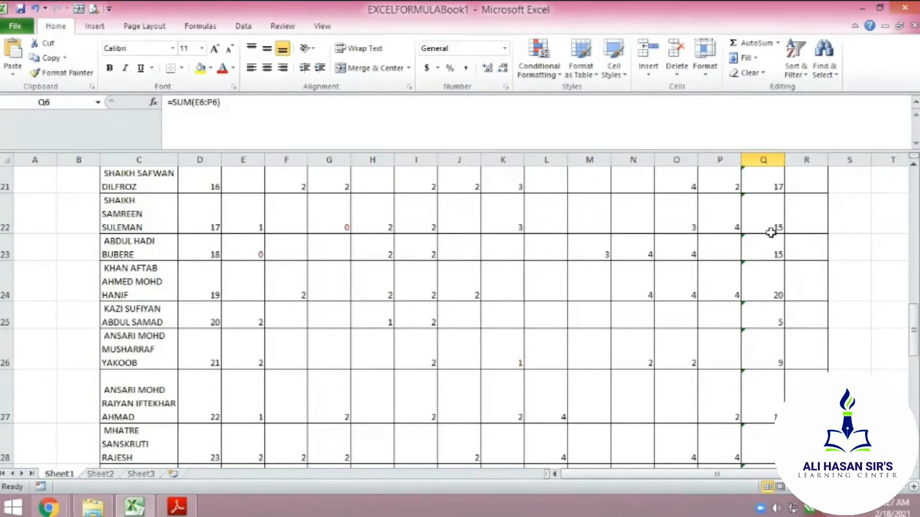
{"action": "left_click", "coordinate": [777, 225]}
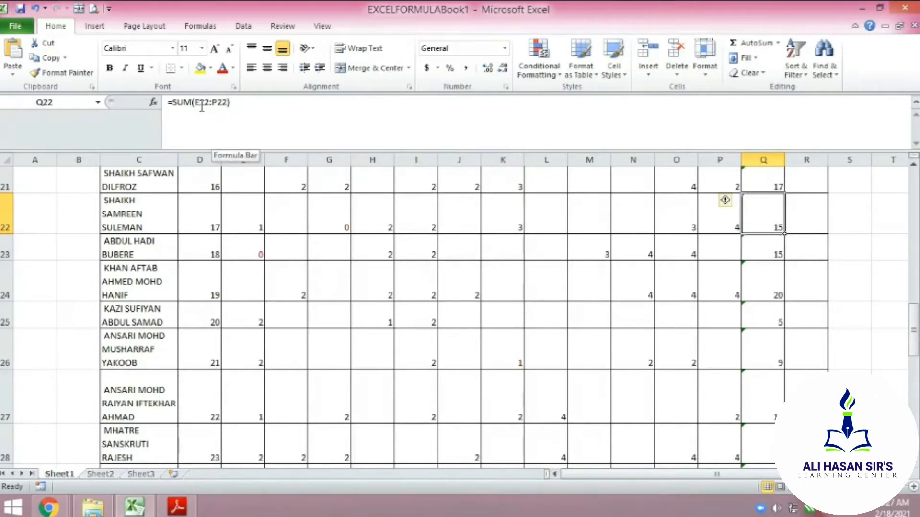
{"action": "left_click", "coordinate": [769, 291]}
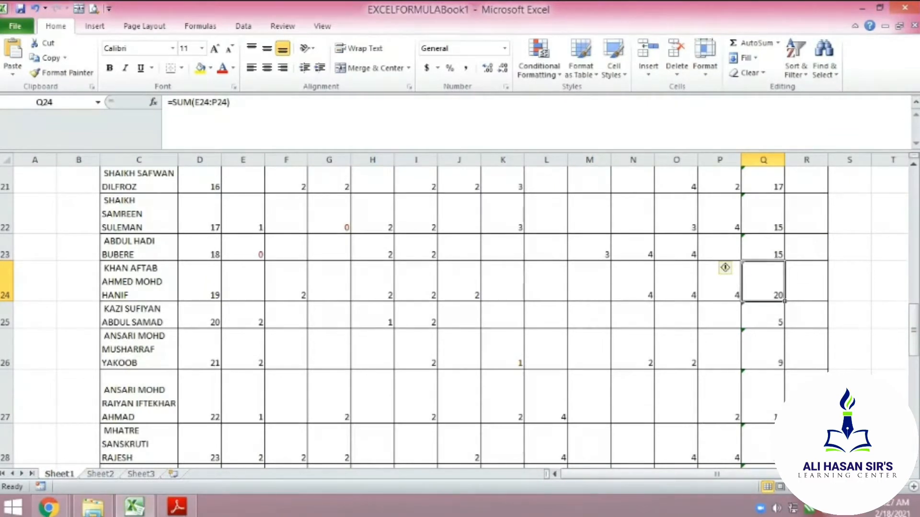
{"action": "scroll", "coordinate": [811, 329], "scroll_direction": "up", "scroll_amount": 7}
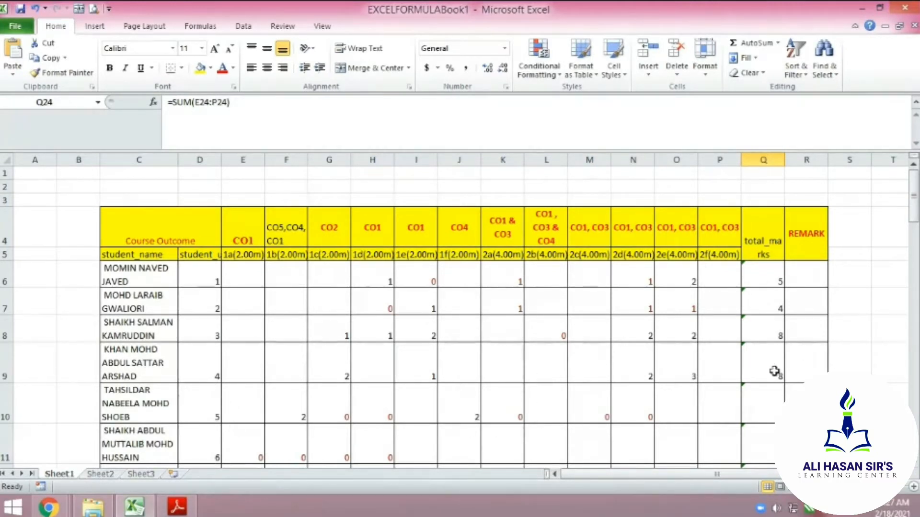
{"action": "scroll", "coordinate": [757, 366], "scroll_direction": "down", "scroll_amount": 3}
{"action": "scroll", "coordinate": [755, 365], "scroll_direction": "up", "scroll_amount": 3}
{"action": "scroll", "coordinate": [747, 374], "scroll_direction": "down", "scroll_amount": 13}
{"action": "scroll", "coordinate": [767, 364], "scroll_direction": "up", "scroll_amount": 5}
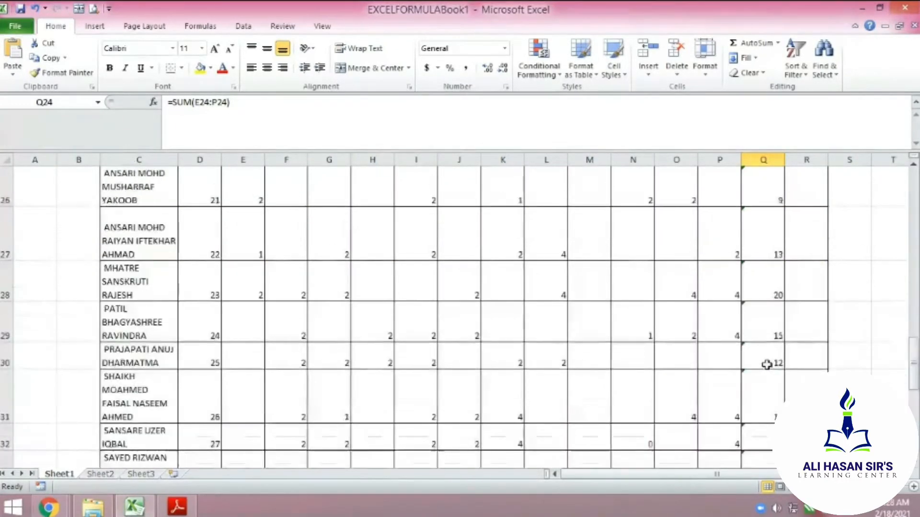
{"action": "scroll", "coordinate": [766, 364], "scroll_direction": "up", "scroll_amount": 8}
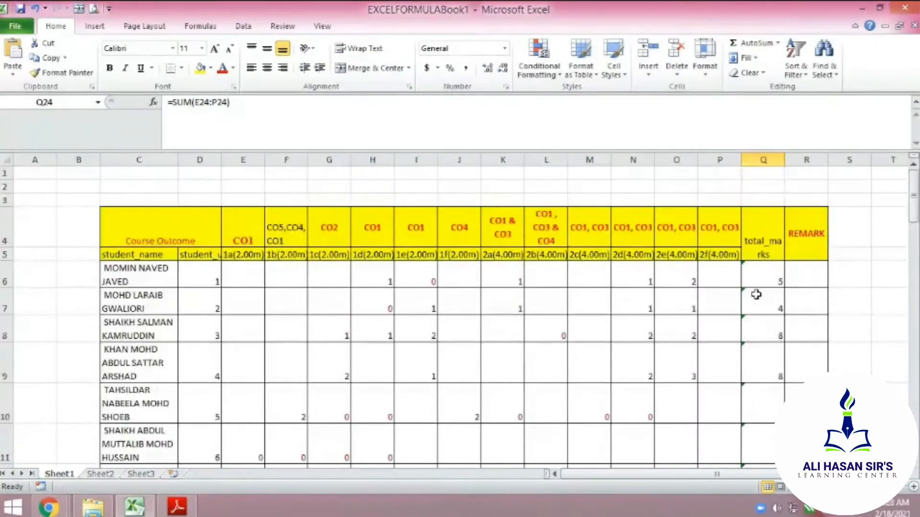
{"action": "scroll", "coordinate": [756, 295], "scroll_direction": "down", "scroll_amount": 2}
Step: Check the Working with Formula topics in the syllabus PDF in Adobe Reader, and return to the Excel workbook
{"action": "mouse_move", "coordinate": [176, 513]}
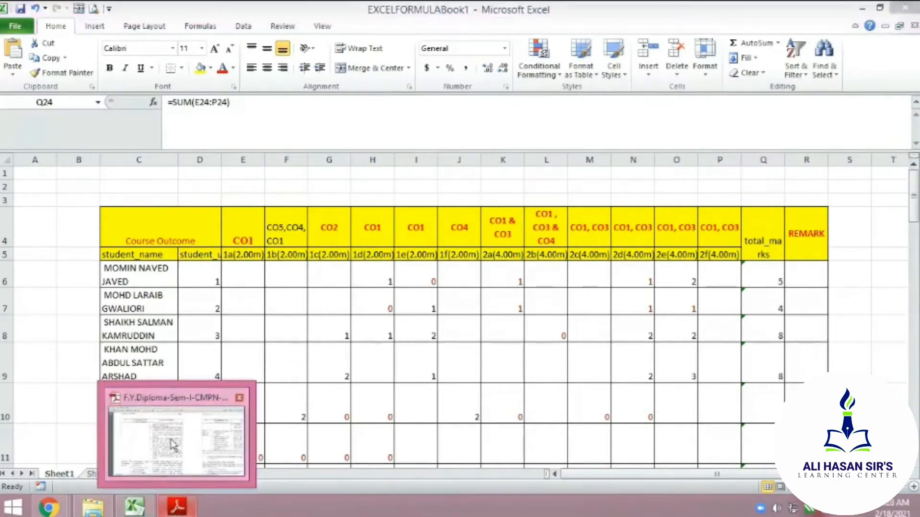
{"action": "left_click", "coordinate": [175, 443]}
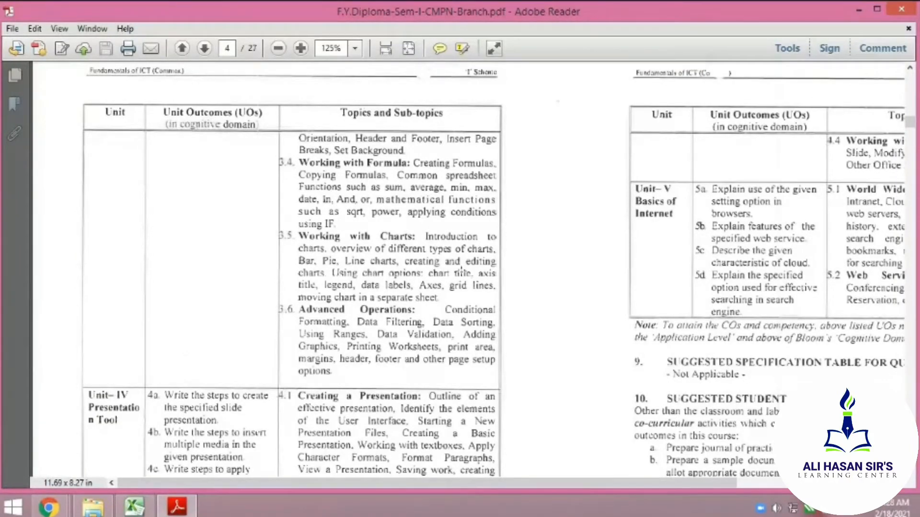
{"action": "left_click", "coordinate": [136, 507]}
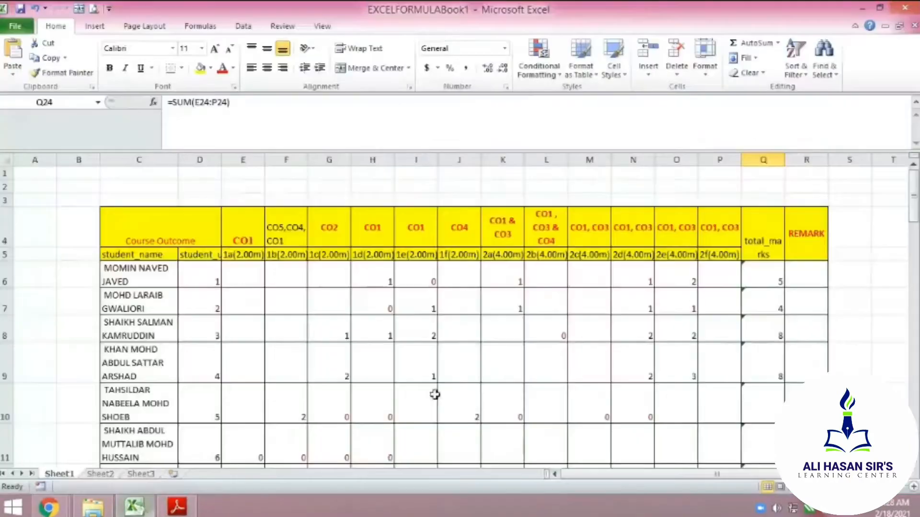
{"action": "left_click", "coordinate": [857, 302]}
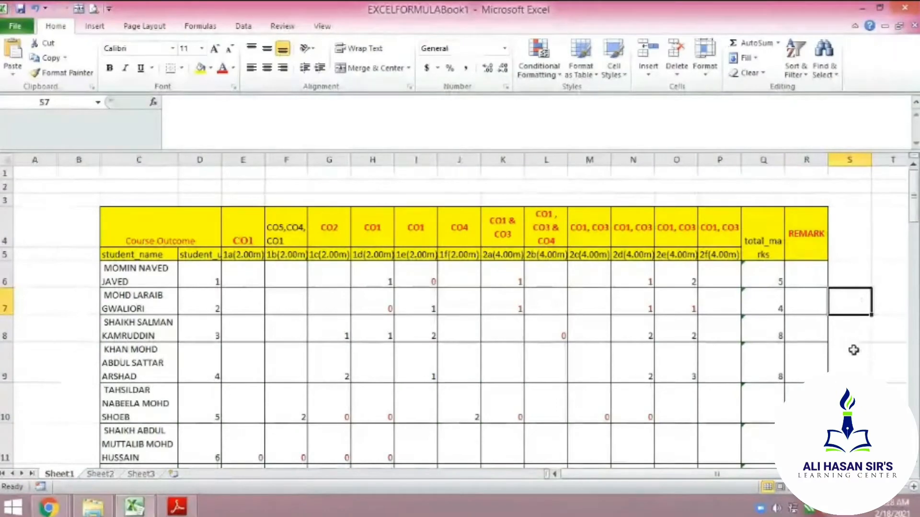
{"action": "scroll", "coordinate": [860, 363], "scroll_direction": "down", "scroll_amount": 2}
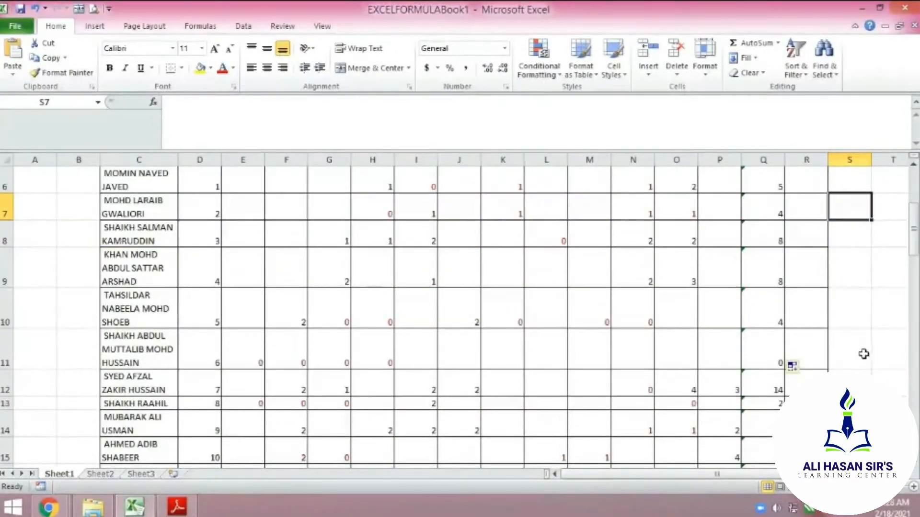
{"action": "left_click", "coordinate": [862, 352]}
{"action": "scroll", "coordinate": [851, 297], "scroll_direction": "up", "scroll_amount": 2}
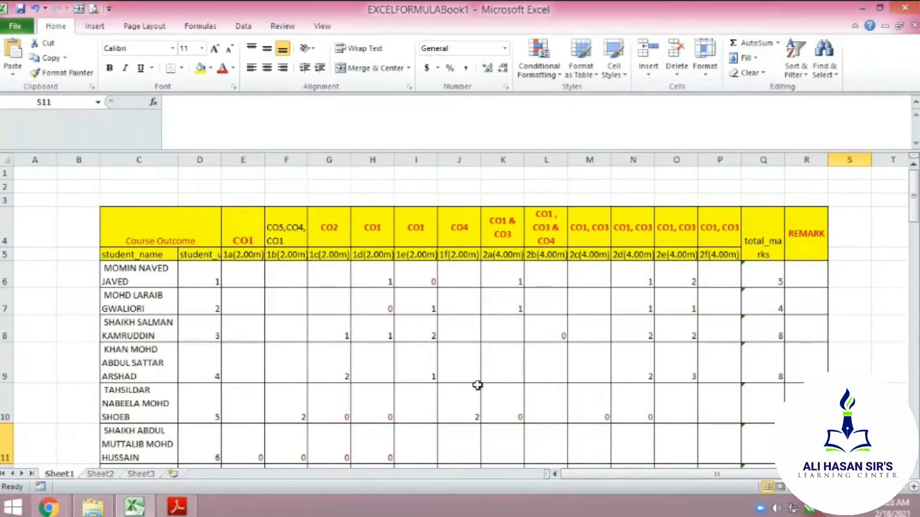
Step: Check the Google Meet call in Chrome, dismiss its open dialog, and return to the Excel workbook
{"action": "mouse_move", "coordinate": [54, 503]}
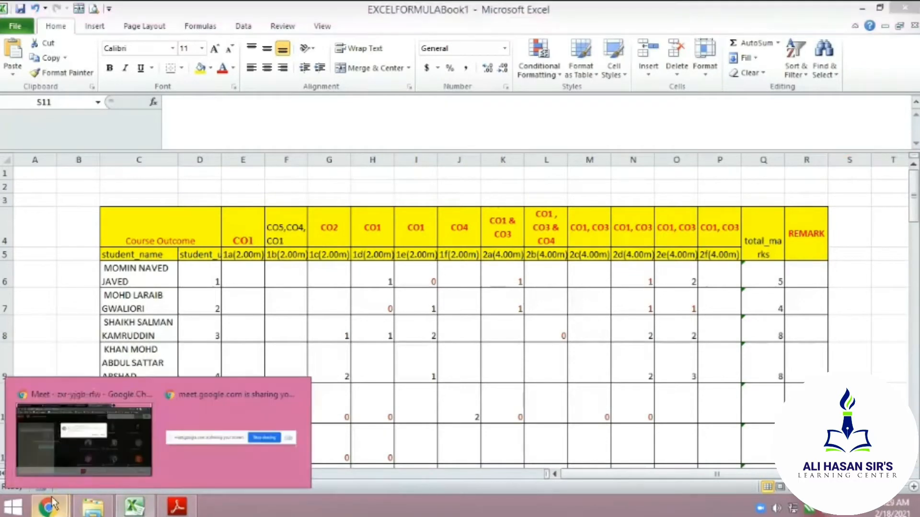
{"action": "left_click", "coordinate": [79, 460]}
{"action": "left_click", "coordinate": [603, 169]}
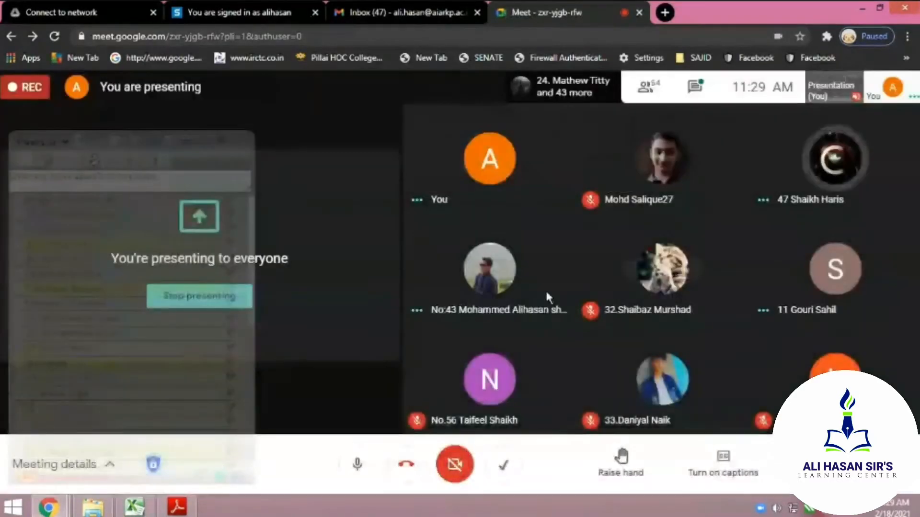
{"action": "left_click", "coordinate": [132, 507]}
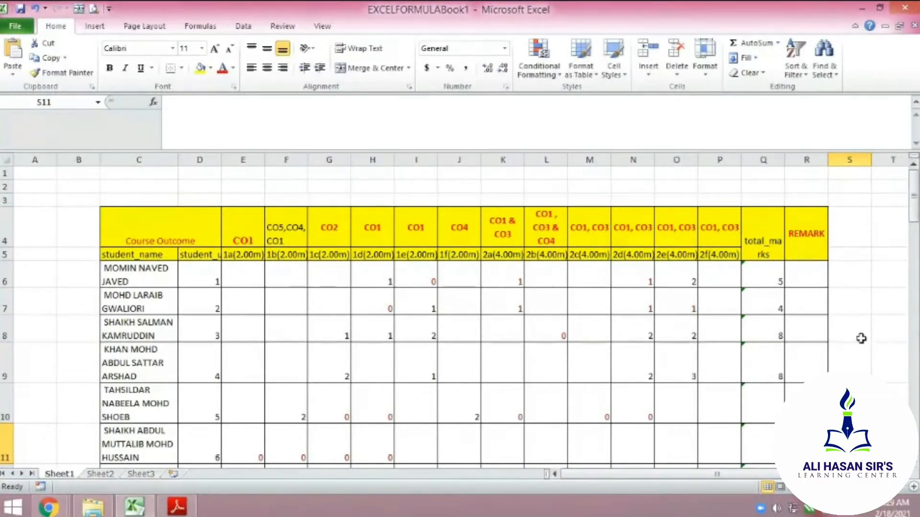
Step: Examine the total_marks column from the first student's formula in Q6 to the last student in row 43
{"action": "left_click", "coordinate": [850, 302]}
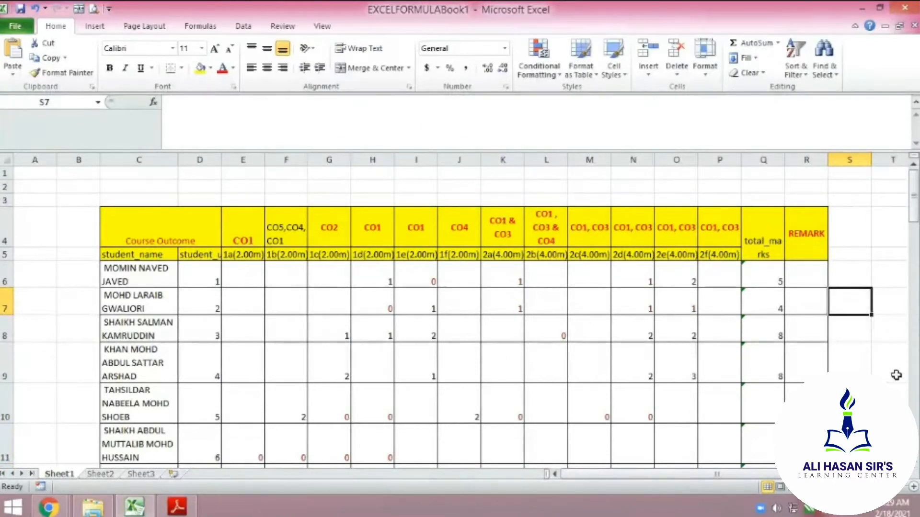
{"action": "scroll", "coordinate": [846, 353], "scroll_direction": "down", "scroll_amount": 3}
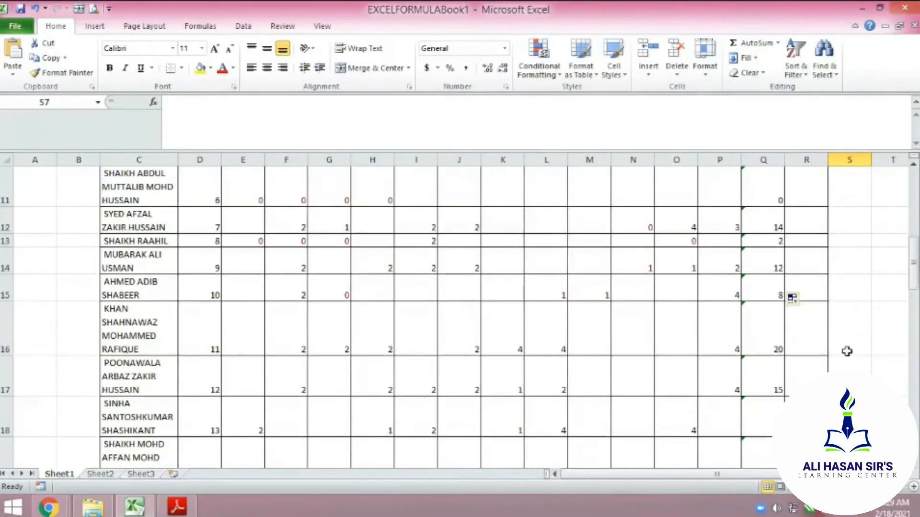
{"action": "scroll", "coordinate": [850, 354], "scroll_direction": "up", "scroll_amount": 3}
{"action": "left_click", "coordinate": [765, 277]}
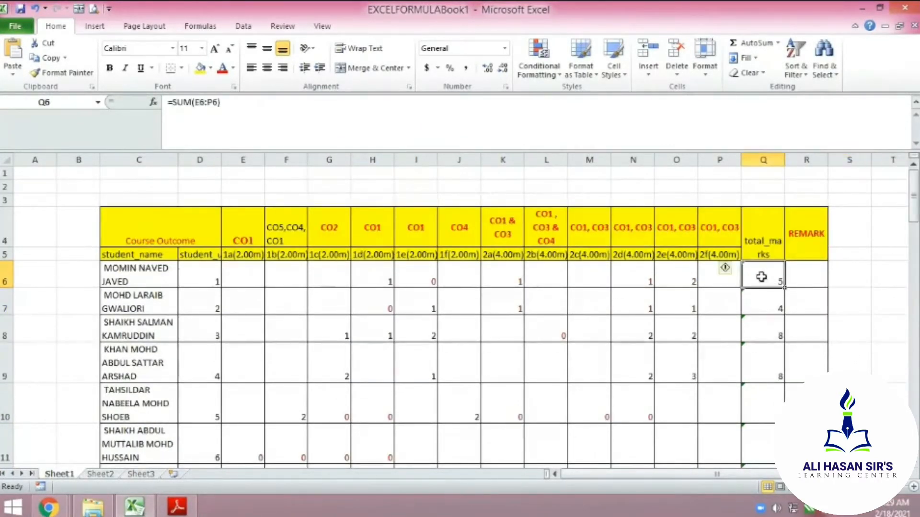
{"action": "scroll", "coordinate": [770, 282], "scroll_direction": "down", "scroll_amount": 13}
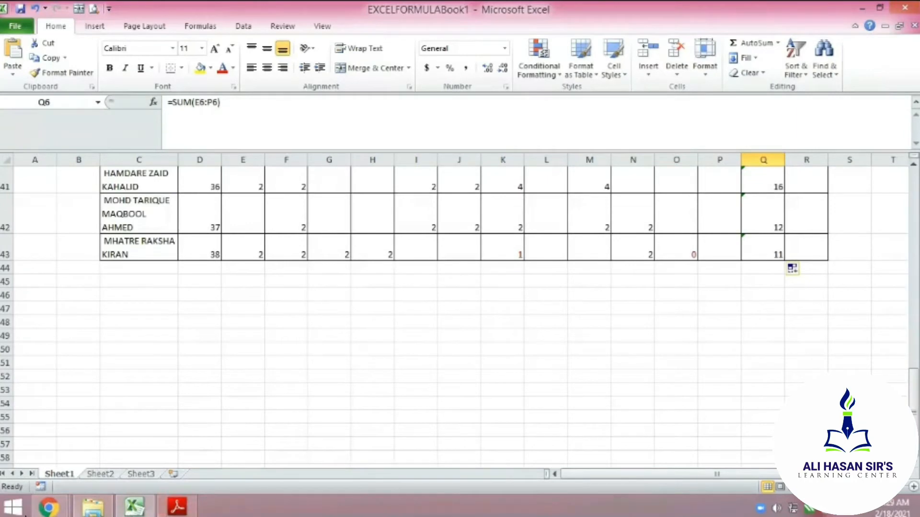
Step: Check the Google Meet call in Chrome, and return to the Excel workbook
{"action": "mouse_move", "coordinate": [46, 511]}
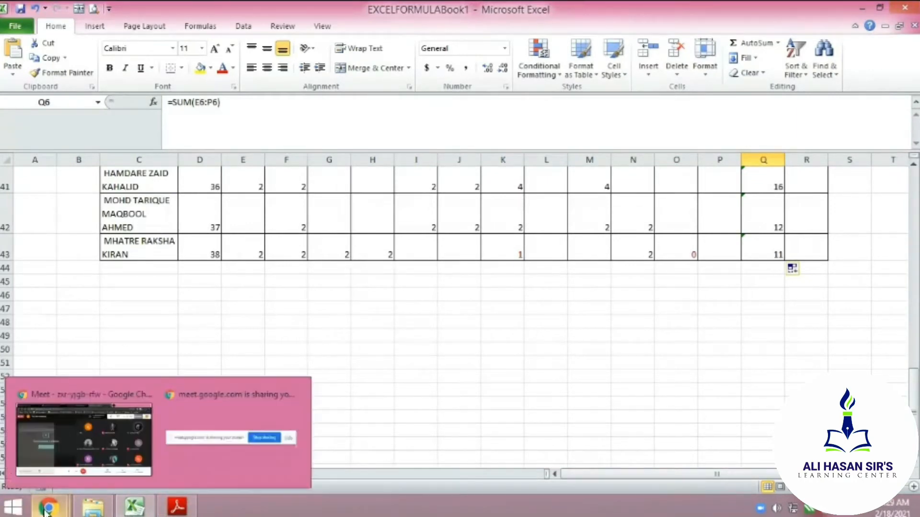
{"action": "left_click", "coordinate": [55, 463]}
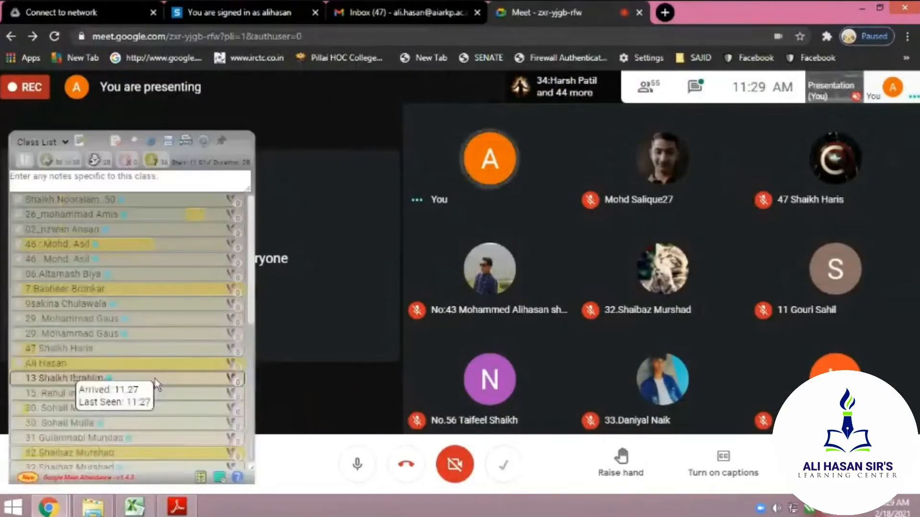
{"action": "left_click", "coordinate": [135, 507]}
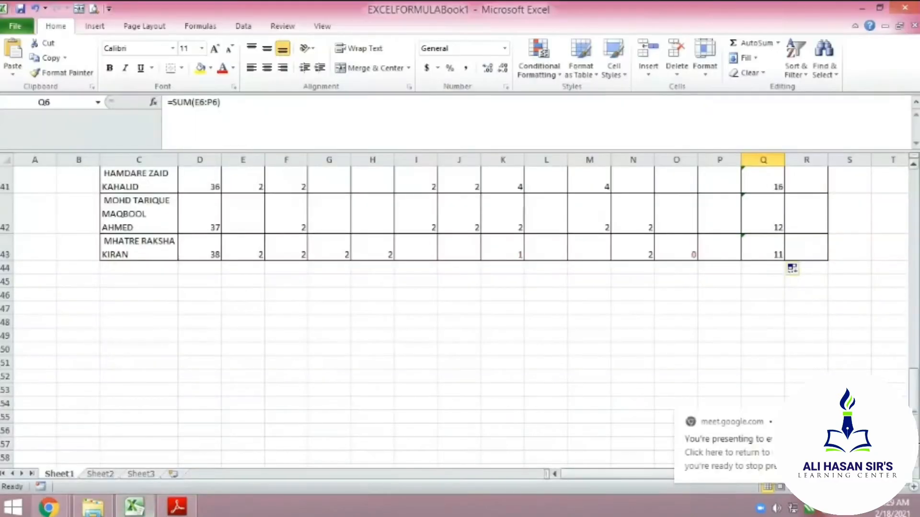
Step: Examine the filled total_marks values in column Q repeatedly between the first student in row 6 and the last in row 43
{"action": "scroll", "coordinate": [735, 345], "scroll_direction": "up", "scroll_amount": 7}
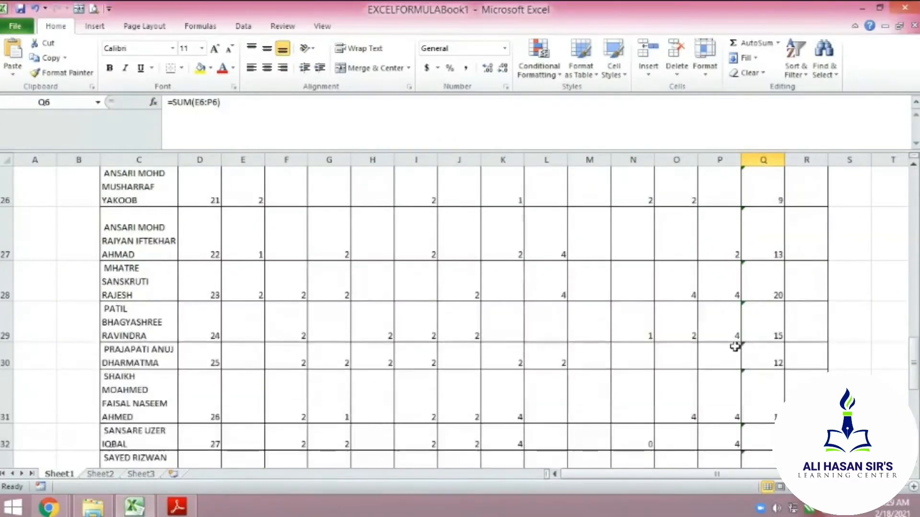
{"action": "scroll", "coordinate": [784, 314], "scroll_direction": "up", "scroll_amount": 7}
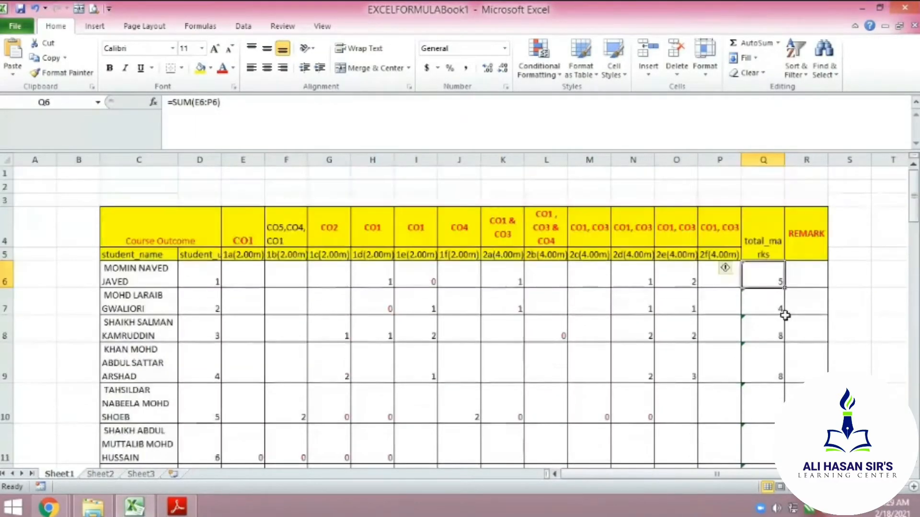
{"action": "scroll", "coordinate": [767, 281], "scroll_direction": "down", "scroll_amount": 13}
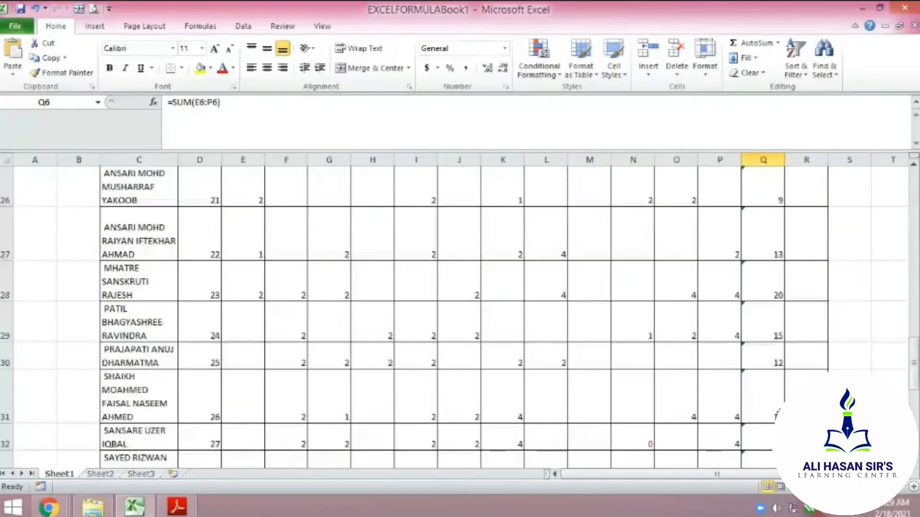
{"action": "scroll", "coordinate": [767, 414], "scroll_direction": "up", "scroll_amount": 3}
{"action": "scroll", "coordinate": [770, 289], "scroll_direction": "up", "scroll_amount": 8}
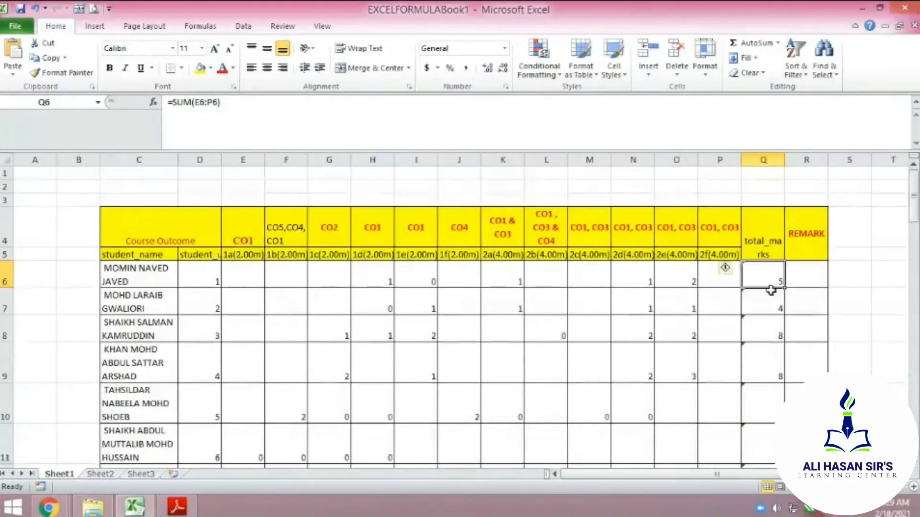
{"action": "scroll", "coordinate": [757, 378], "scroll_direction": "down", "scroll_amount": 3}
{"action": "scroll", "coordinate": [761, 357], "scroll_direction": "down", "scroll_amount": 12}
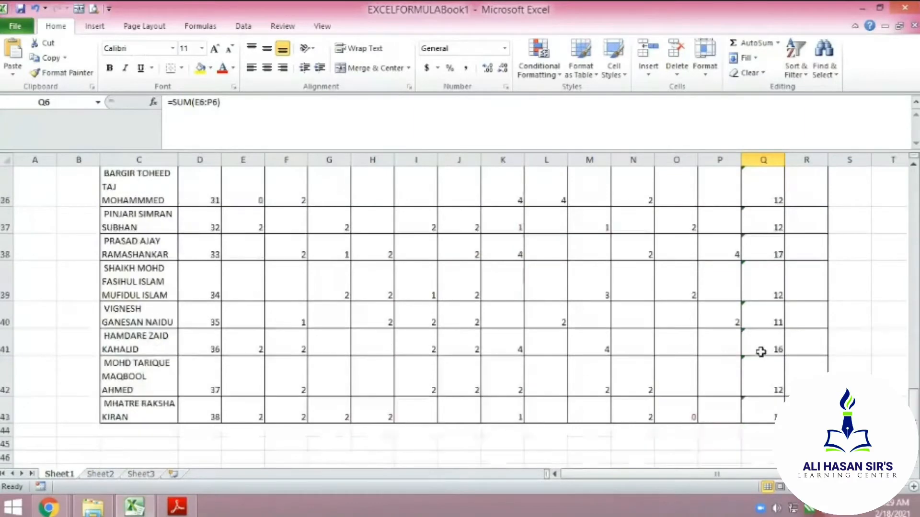
{"action": "scroll", "coordinate": [760, 351], "scroll_direction": "up", "scroll_amount": 4}
{"action": "scroll", "coordinate": [643, 375], "scroll_direction": "down", "scroll_amount": 3}
{"action": "scroll", "coordinate": [642, 374], "scroll_direction": "up", "scroll_amount": 2}
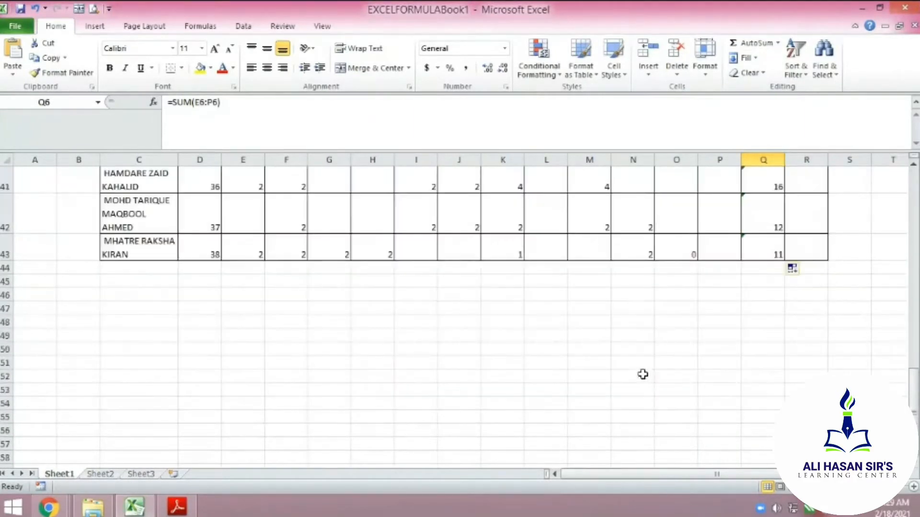
{"action": "scroll", "coordinate": [733, 384], "scroll_direction": "up", "scroll_amount": 8}
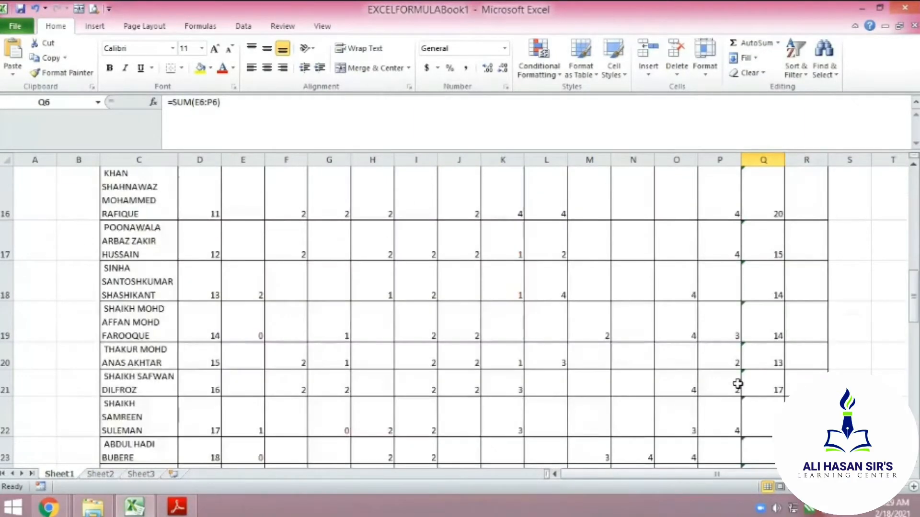
{"action": "scroll", "coordinate": [737, 384], "scroll_direction": "up", "scroll_amount": 5}
Step: Enter =AVERAGE(Q6:Q43) in S7 to calculate the average of all students' total_marks
{"action": "left_click", "coordinate": [845, 305]}
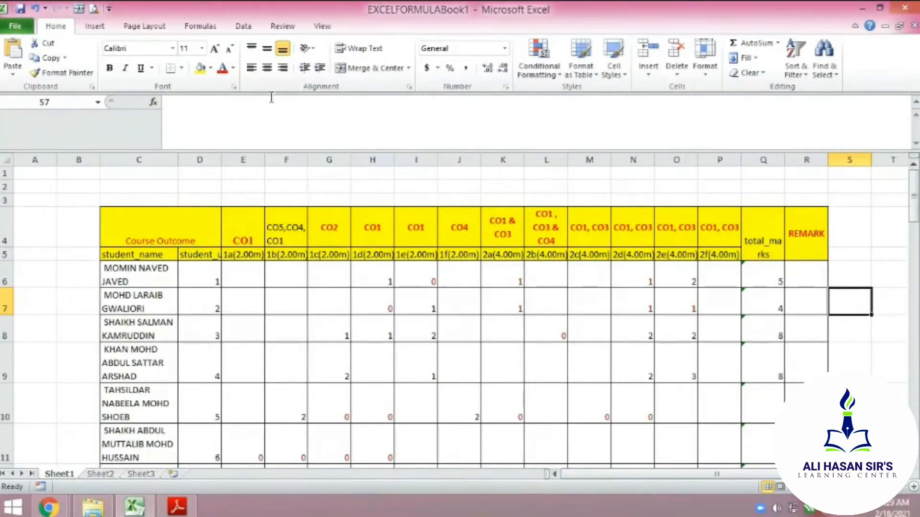
{"action": "left_click", "coordinate": [182, 111]}
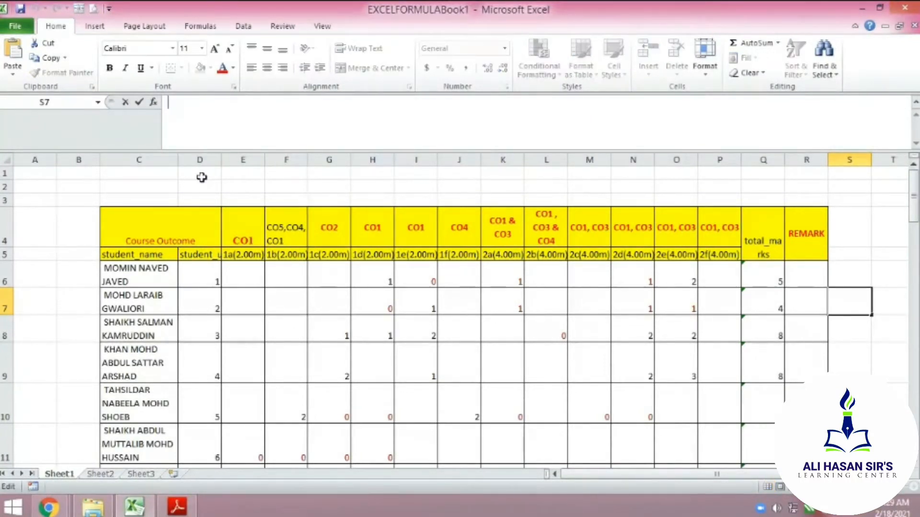
{"action": "type", "text": "="}
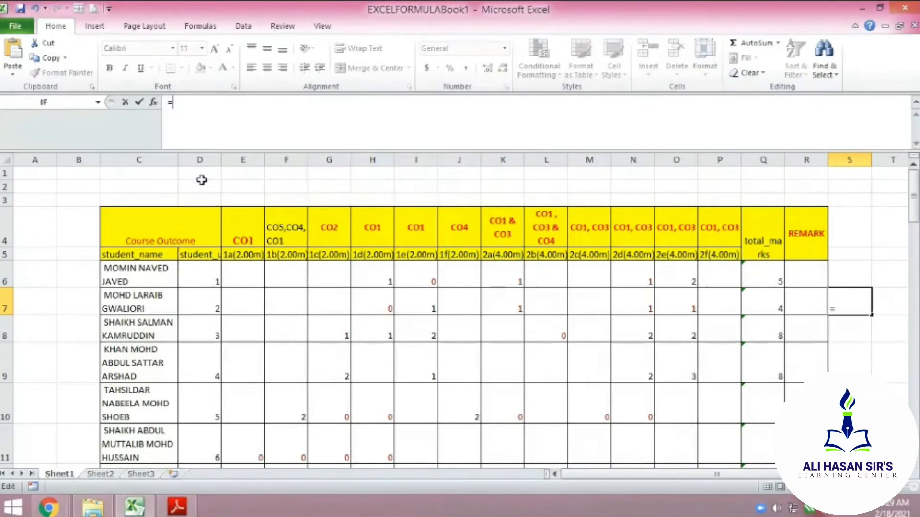
{"action": "type", "text": "A"}
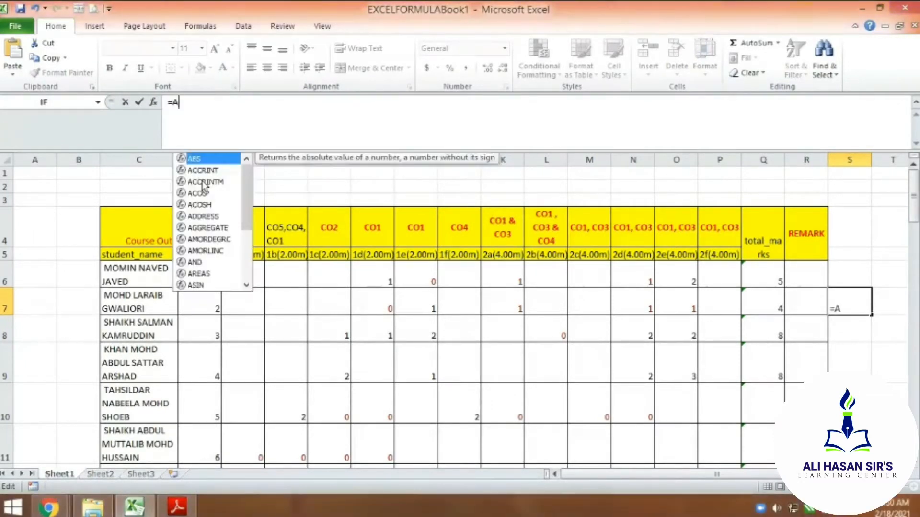
{"action": "type", "text": "ver"}
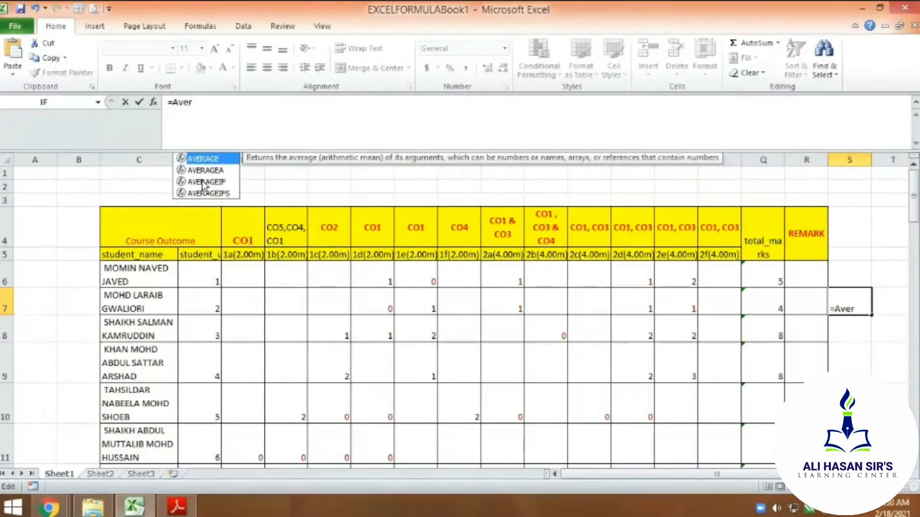
{"action": "type", "text": "age"}
{"action": "type", "text": "("}
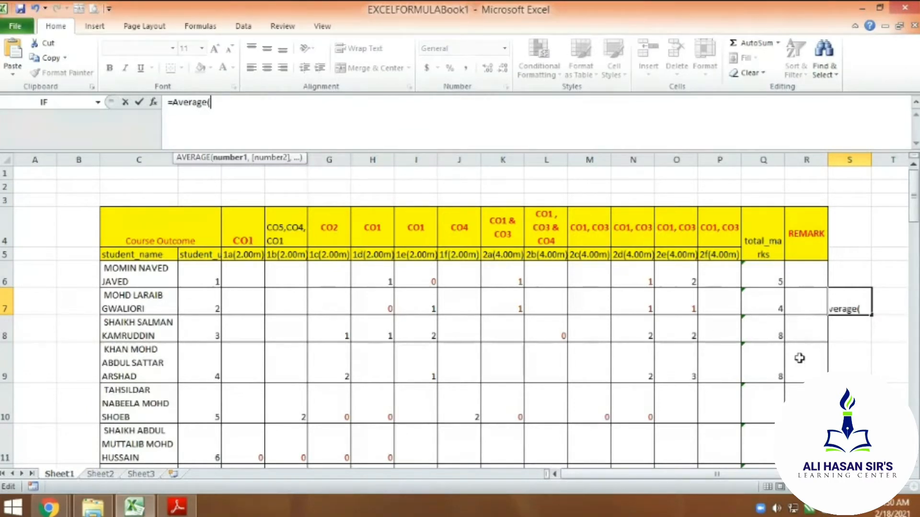
{"action": "left_click", "coordinate": [769, 278]}
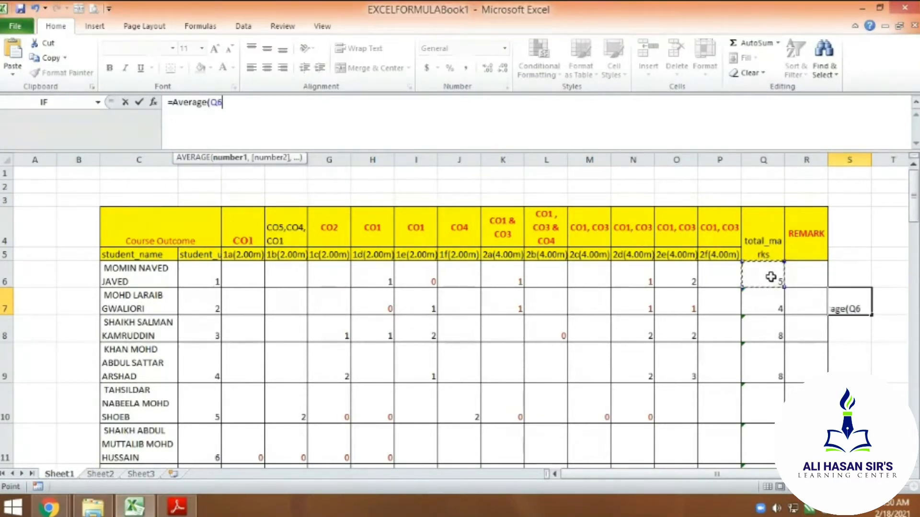
{"action": "left_click_drag", "start_coordinate": [771, 277], "coordinate": [765, 408]}
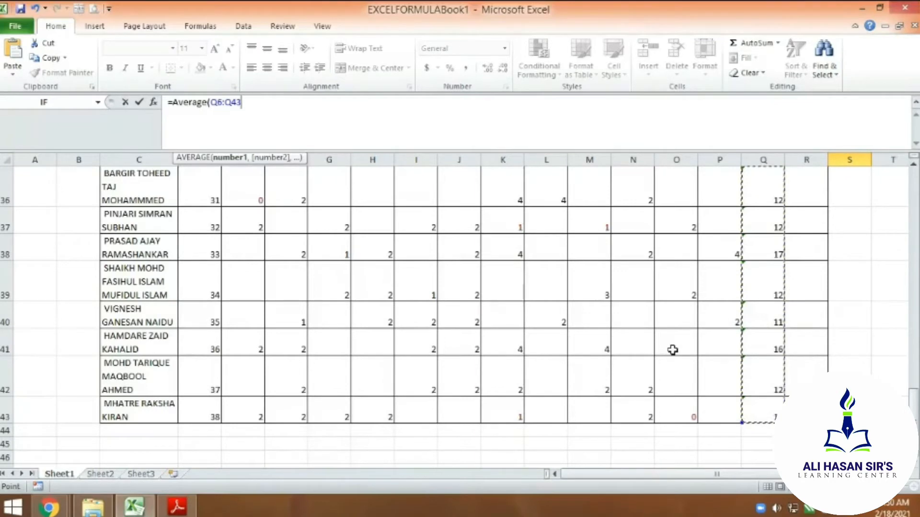
{"action": "type", "text": ")"}
{"action": "key", "text": "Return"}
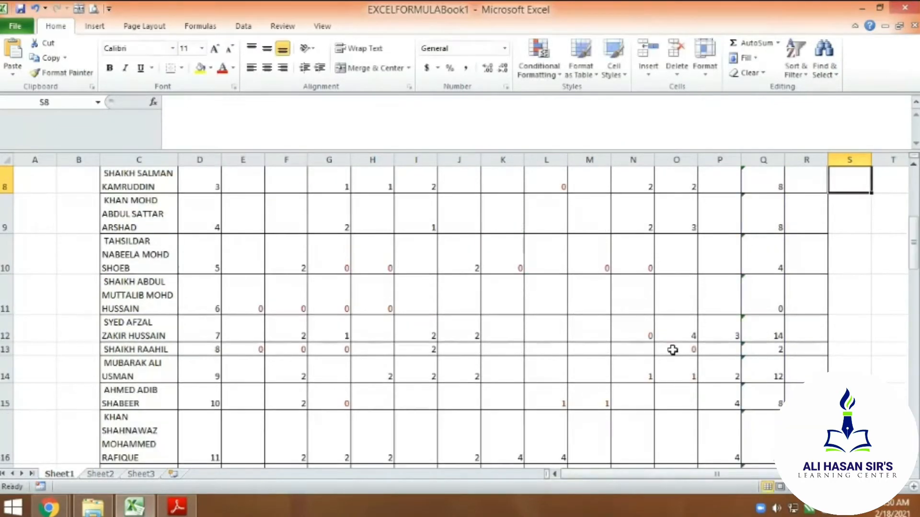
{"action": "scroll", "coordinate": [673, 351], "scroll_direction": "up", "scroll_amount": 3}
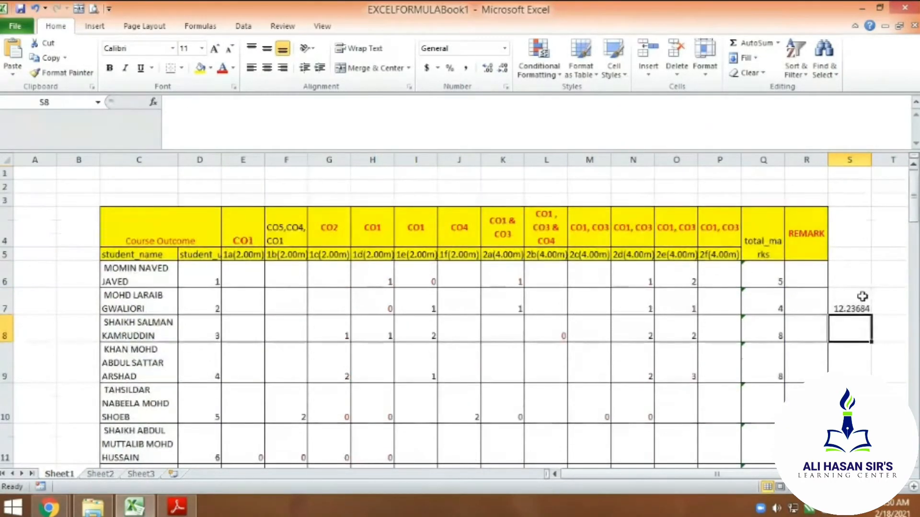
Step: Review the formula in S7, check the Working with Formula functions in the syllabus PDF in Adobe Reader, and return to the Excel workbook
{"action": "left_click", "coordinate": [862, 297]}
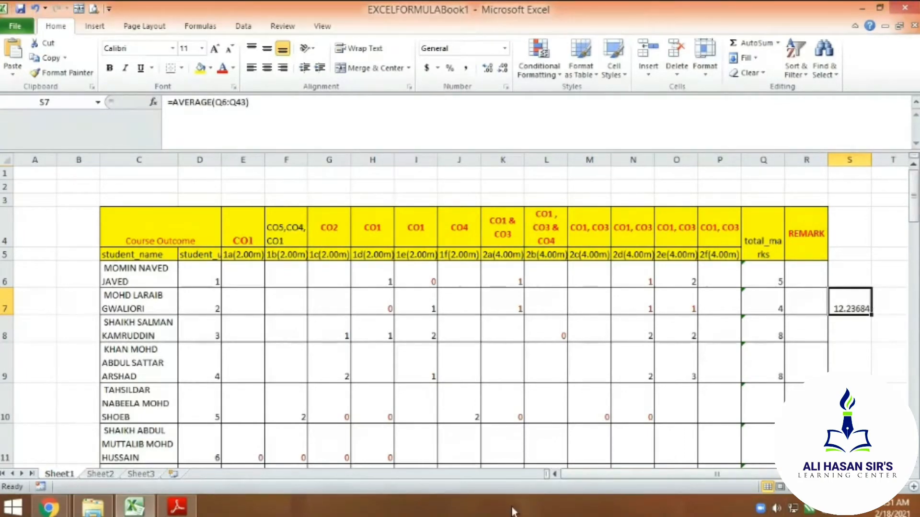
{"action": "left_click", "coordinate": [176, 509]}
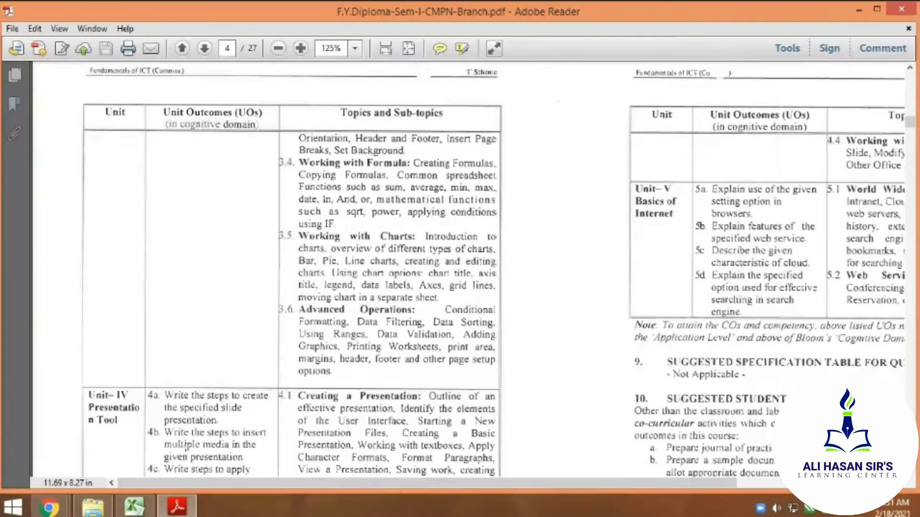
{"action": "left_click", "coordinate": [135, 507]}
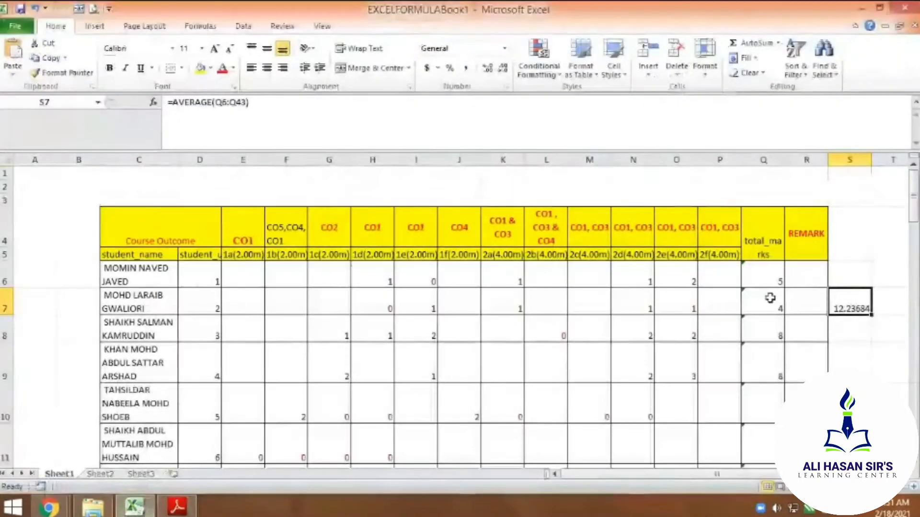
Step: Examine how the students' total_marks values vary down column Q, and return to the header rows
{"action": "scroll", "coordinate": [764, 307], "scroll_direction": "down", "scroll_amount": 5}
{"action": "scroll", "coordinate": [764, 373], "scroll_direction": "down", "scroll_amount": 2}
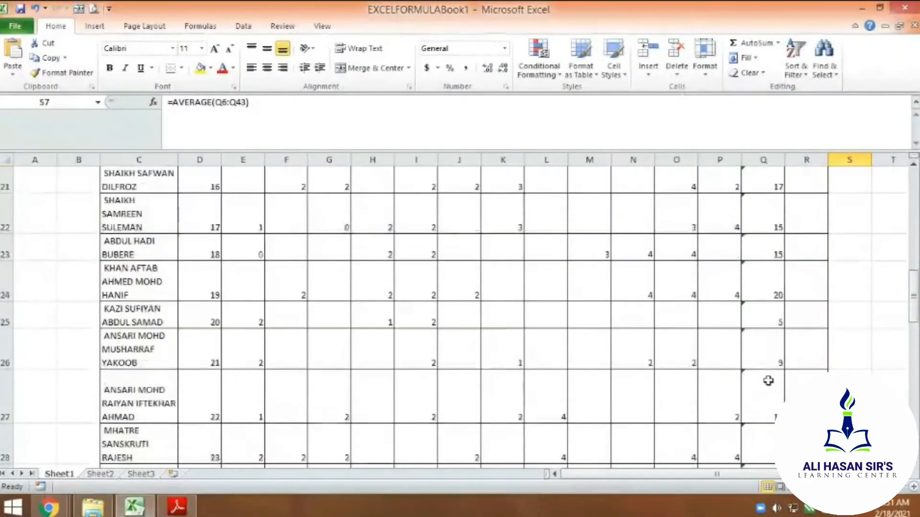
{"action": "scroll", "coordinate": [765, 393], "scroll_direction": "down", "scroll_amount": 4}
{"action": "scroll", "coordinate": [764, 417], "scroll_direction": "up", "scroll_amount": 10}
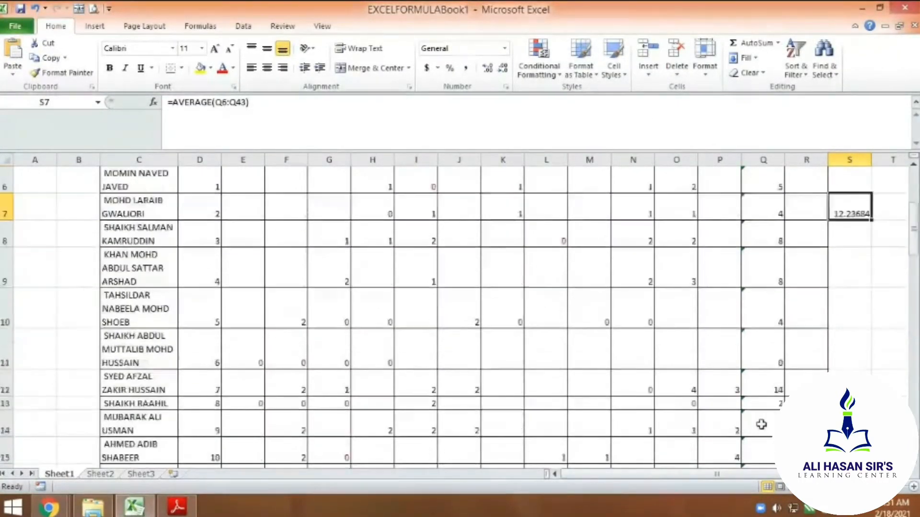
{"action": "scroll", "coordinate": [776, 276], "scroll_direction": "up", "scroll_amount": 2}
{"action": "scroll", "coordinate": [763, 435], "scroll_direction": "down", "scroll_amount": 5}
{"action": "scroll", "coordinate": [763, 442], "scroll_direction": "up", "scroll_amount": 5}
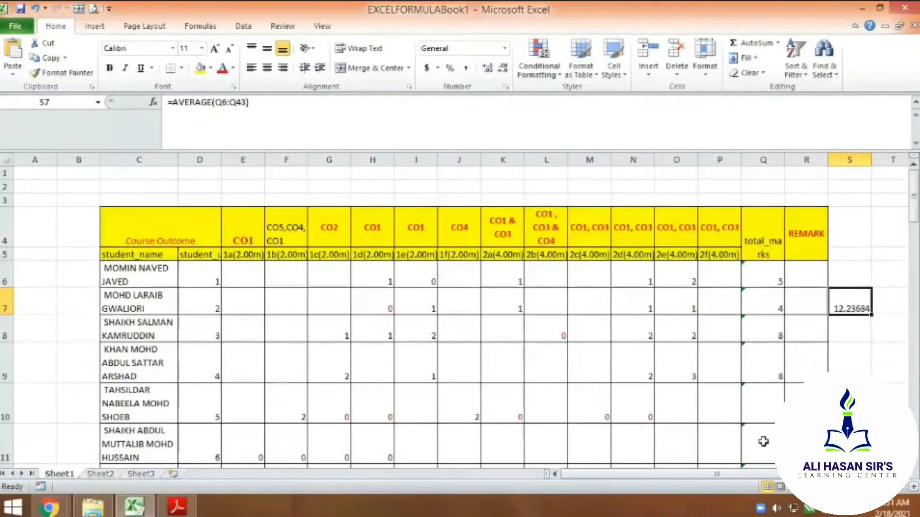
{"action": "scroll", "coordinate": [763, 429], "scroll_direction": "down", "scroll_amount": 5}
{"action": "scroll", "coordinate": [764, 433], "scroll_direction": "up", "scroll_amount": 5}
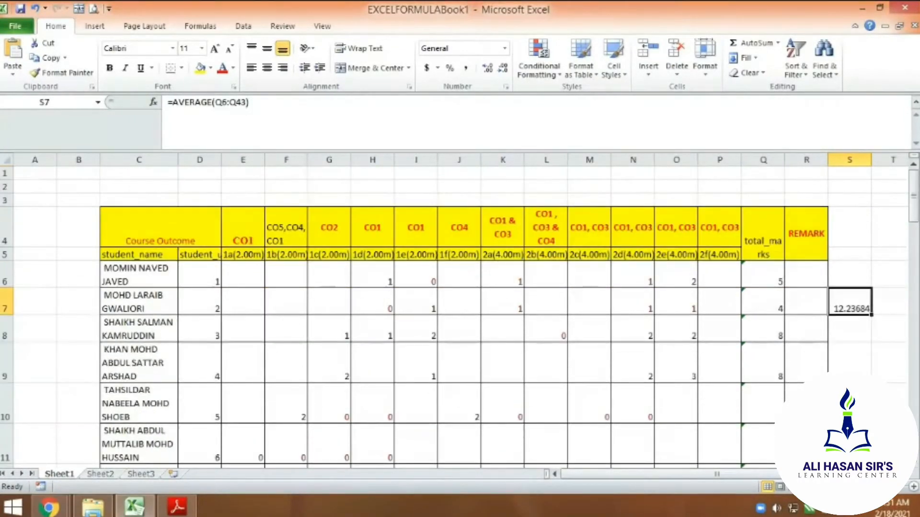
Step: Enter =MIN(Q6:Q43) in S8 to find the lowest total_marks value among all students
{"action": "left_click", "coordinate": [848, 331]}
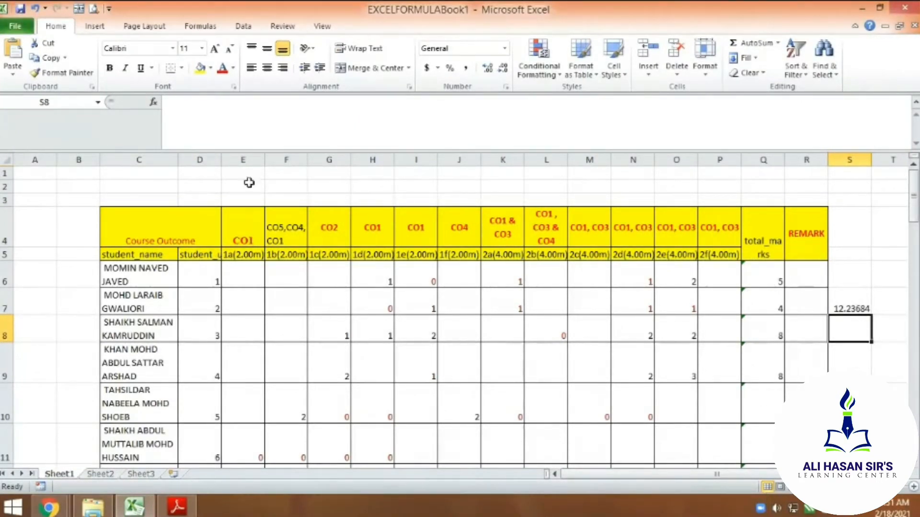
{"action": "left_click", "coordinate": [175, 107]}
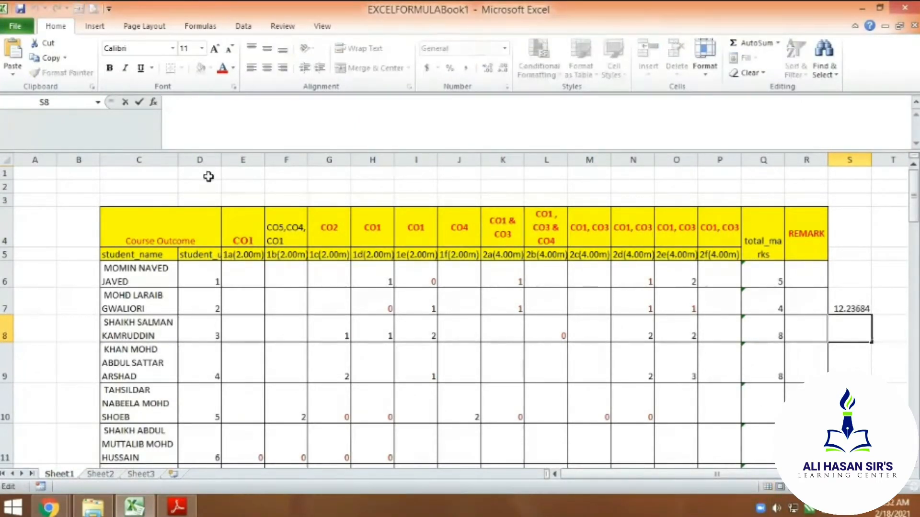
{"action": "type", "text": "=min"}
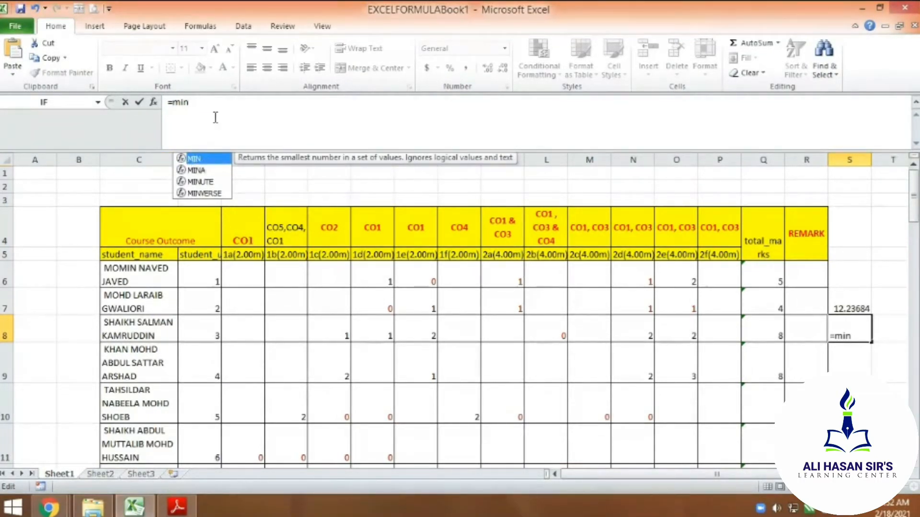
{"action": "type", "text": "("}
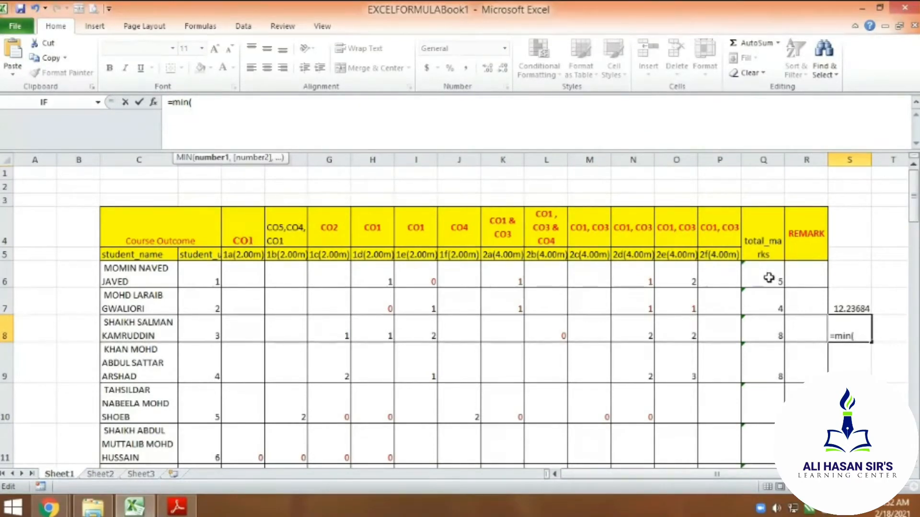
{"action": "left_click_drag", "start_coordinate": [761, 276], "coordinate": [765, 422]}
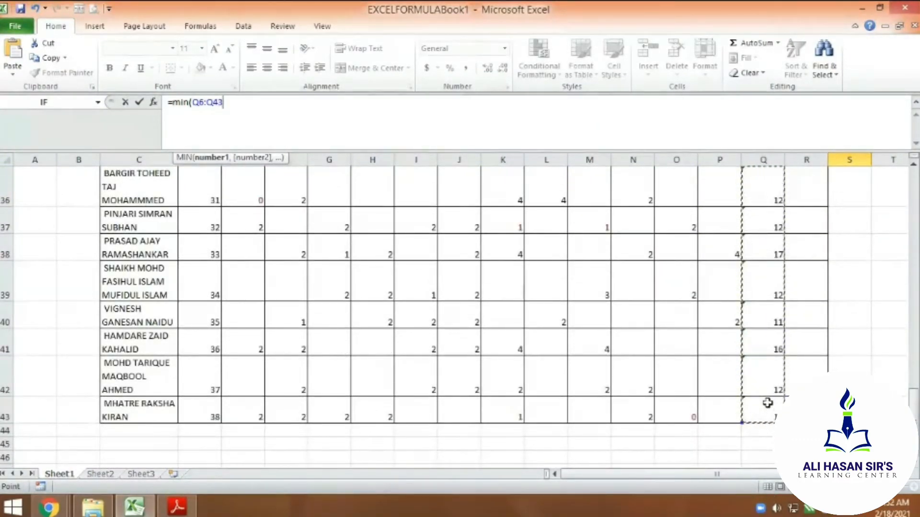
{"action": "type", "text": ")"}
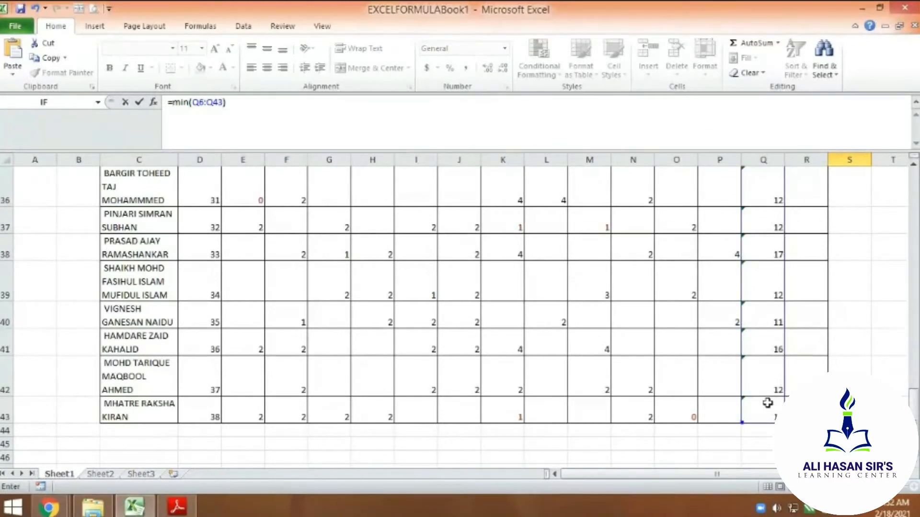
{"action": "key", "text": "Return"}
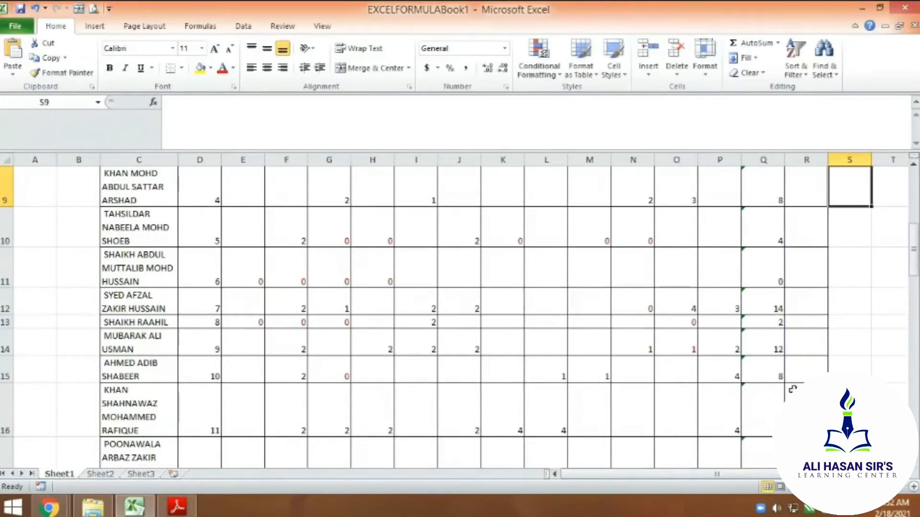
{"action": "scroll", "coordinate": [793, 389], "scroll_direction": "up", "scroll_amount": 3}
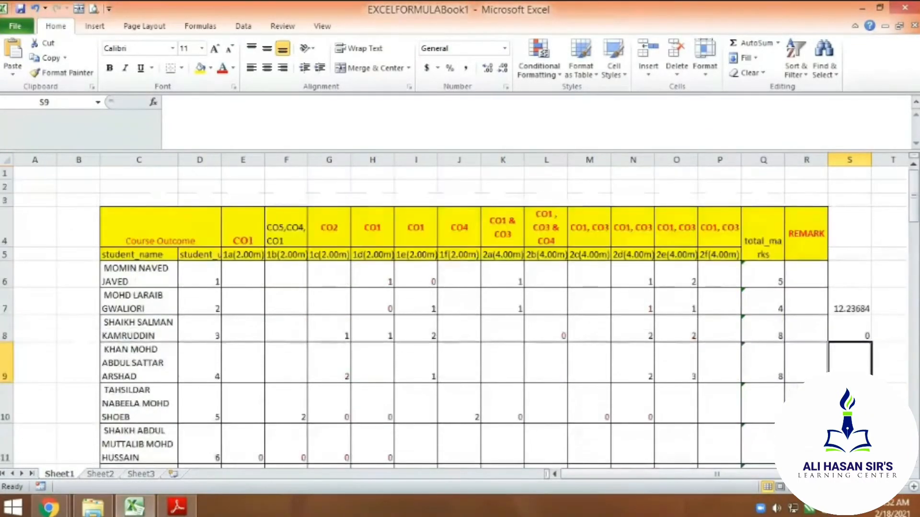
Step: Review the MIN formula in S8 and compare its result with the first students' total_marks in column Q
{"action": "left_click", "coordinate": [855, 331]}
{"action": "left_click", "coordinate": [865, 357]}
{"action": "left_click", "coordinate": [848, 326]}
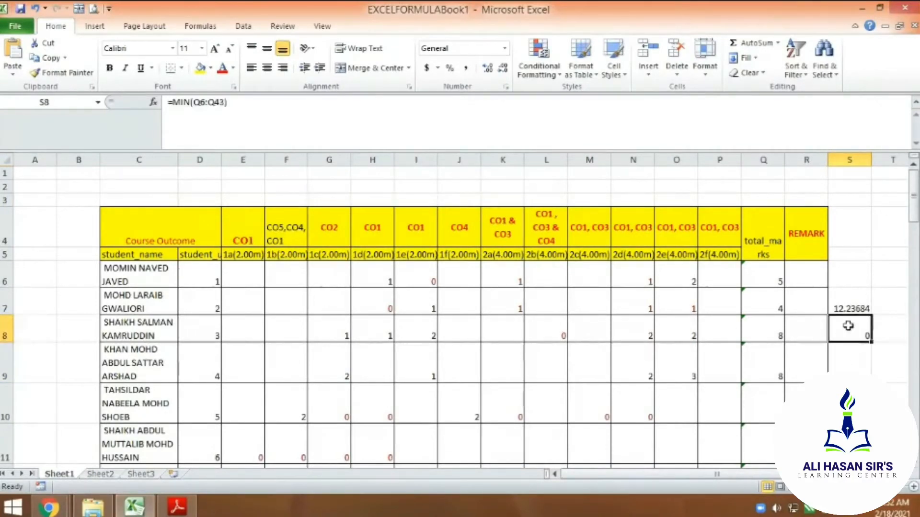
{"action": "left_click", "coordinate": [863, 365]}
{"action": "scroll", "coordinate": [777, 417], "scroll_direction": "down", "scroll_amount": 3}
{"action": "scroll", "coordinate": [775, 412], "scroll_direction": "up", "scroll_amount": 3}
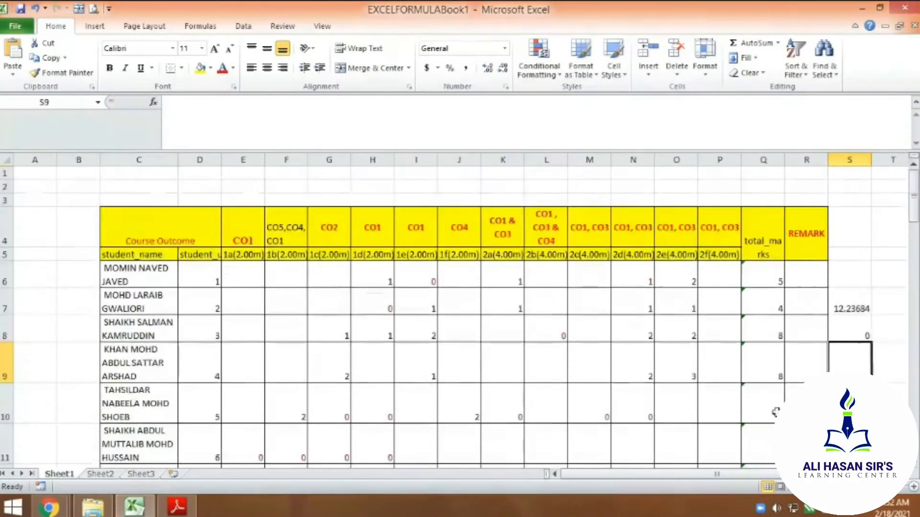
{"action": "scroll", "coordinate": [766, 349], "scroll_direction": "down", "scroll_amount": 3}
{"action": "scroll", "coordinate": [783, 292], "scroll_direction": "up", "scroll_amount": 3}
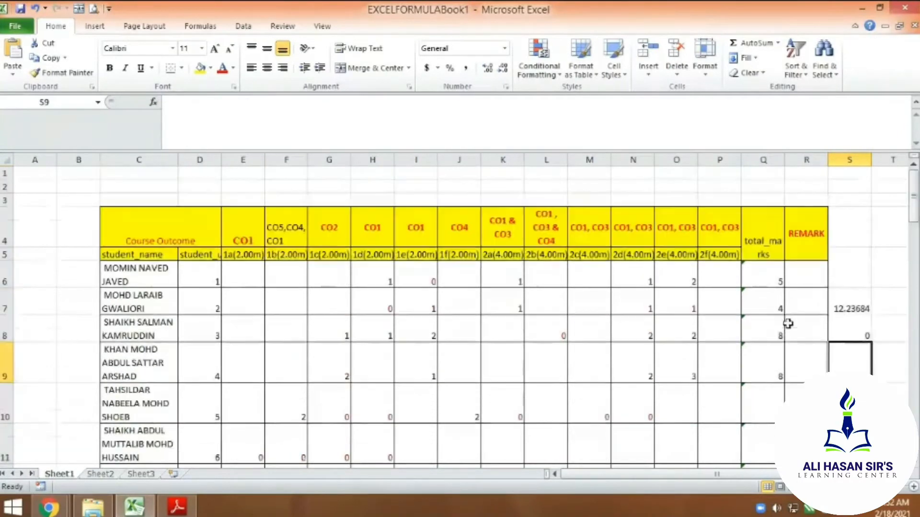
{"action": "scroll", "coordinate": [768, 345], "scroll_direction": "down", "scroll_amount": 2}
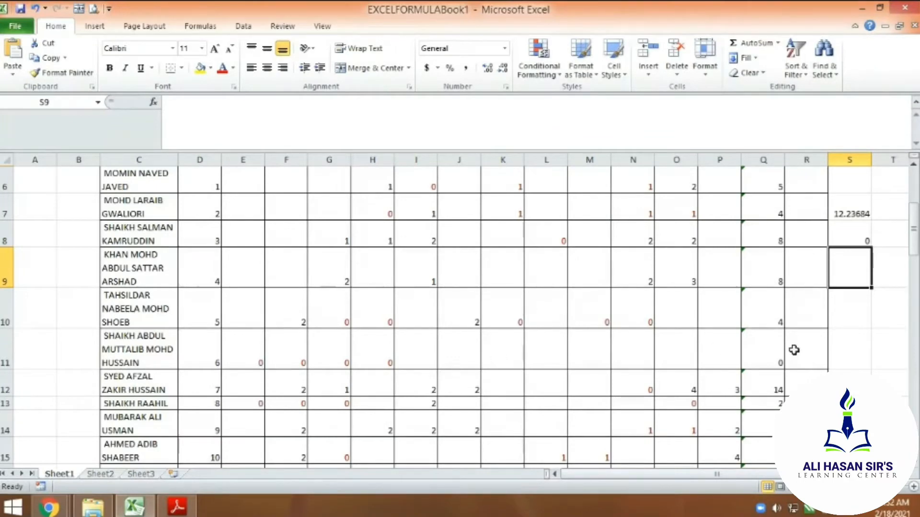
{"action": "scroll", "coordinate": [767, 365], "scroll_direction": "up", "scroll_amount": 2}
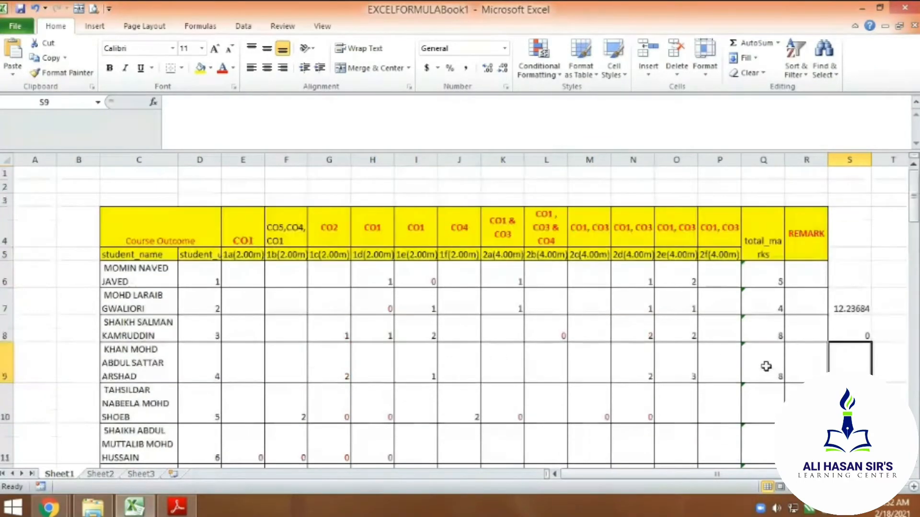
Step: Scan the total_marks values down column Q for the highest mark, and return to the upper student rows
{"action": "scroll", "coordinate": [766, 367], "scroll_direction": "down", "scroll_amount": 2}
{"action": "scroll", "coordinate": [768, 355], "scroll_direction": "down", "scroll_amount": 2}
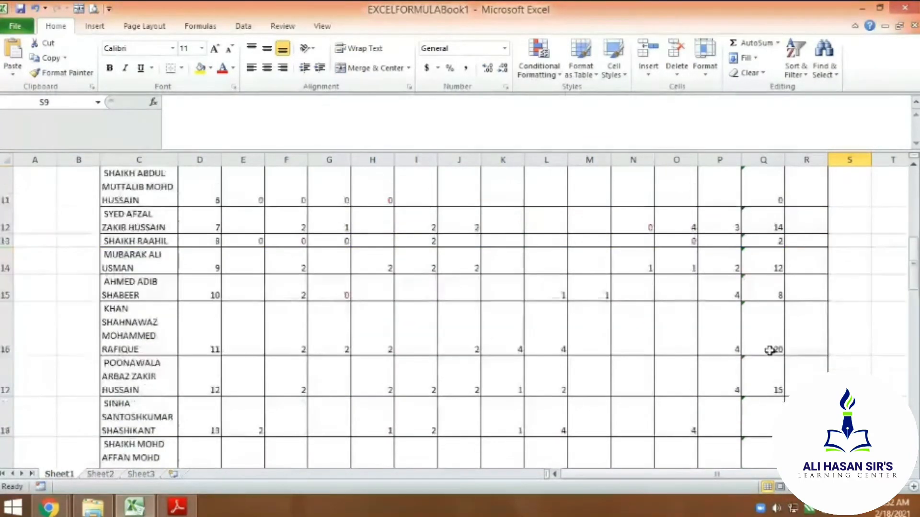
{"action": "scroll", "coordinate": [770, 350], "scroll_direction": "down", "scroll_amount": 8}
{"action": "scroll", "coordinate": [769, 354], "scroll_direction": "up", "scroll_amount": 2}
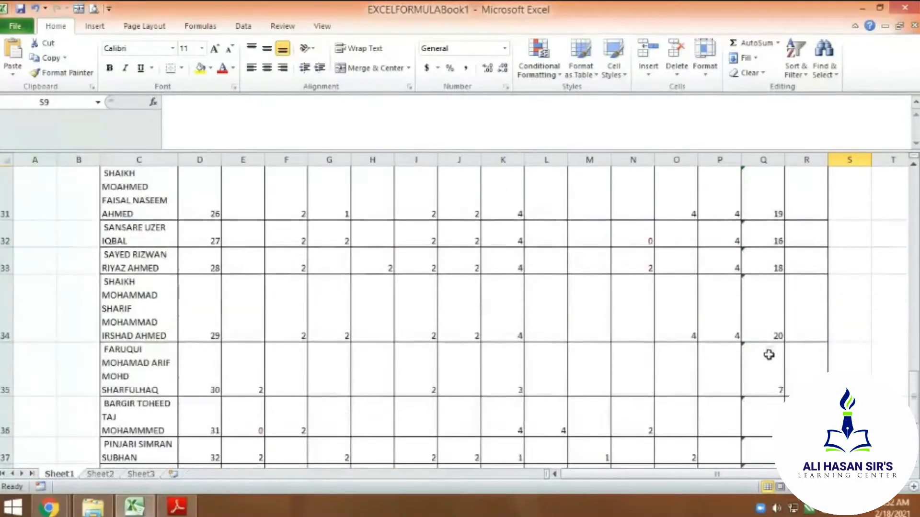
{"action": "scroll", "coordinate": [769, 355], "scroll_direction": "up", "scroll_amount": 6}
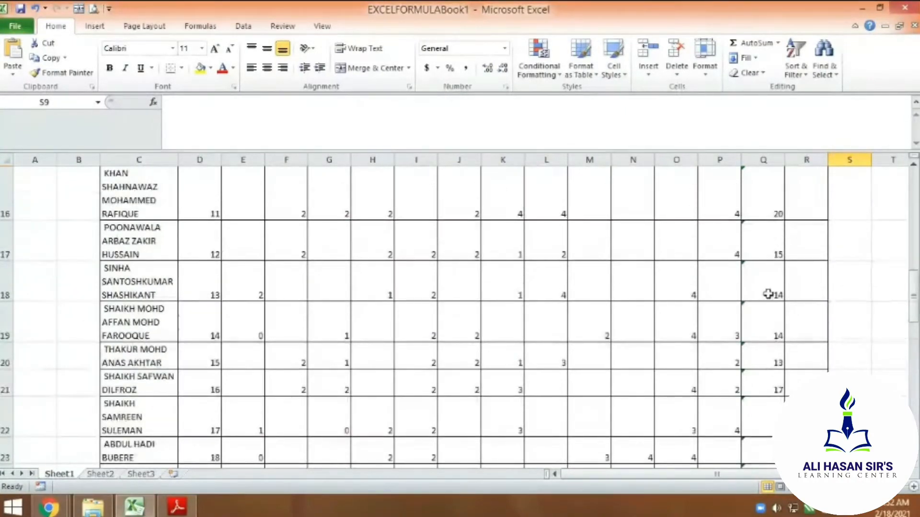
{"action": "scroll", "coordinate": [768, 294], "scroll_direction": "up", "scroll_amount": 2}
{"action": "scroll", "coordinate": [779, 359], "scroll_direction": "down", "scroll_amount": 2}
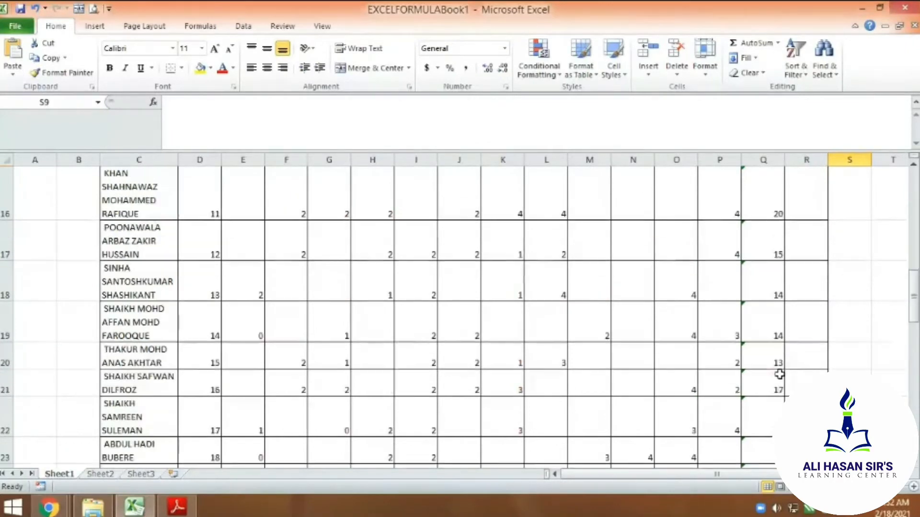
{"action": "scroll", "coordinate": [768, 376], "scroll_direction": "up", "scroll_amount": 5}
{"action": "scroll", "coordinate": [762, 412], "scroll_direction": "down", "scroll_amount": 2}
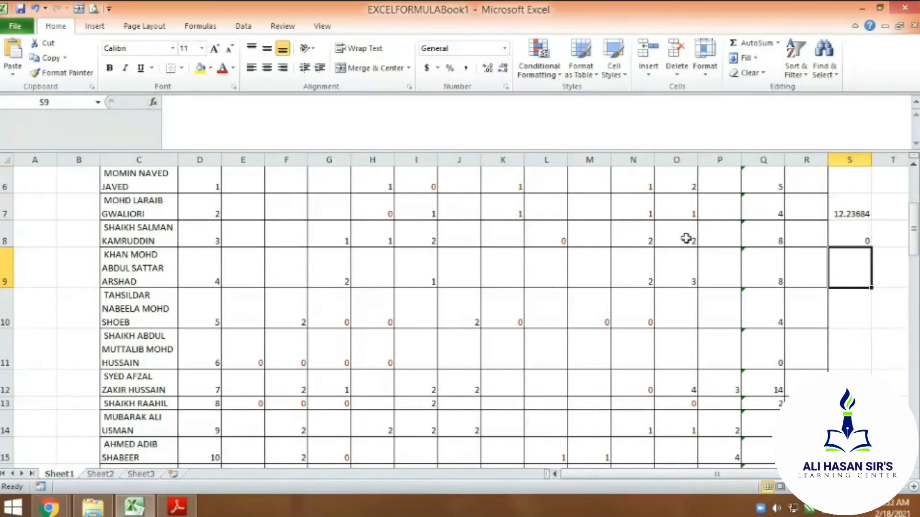
Step: Enter =MAX(Q6:Q43) in S9 to find the highest total_marks value among all students
{"action": "left_click", "coordinate": [177, 112]}
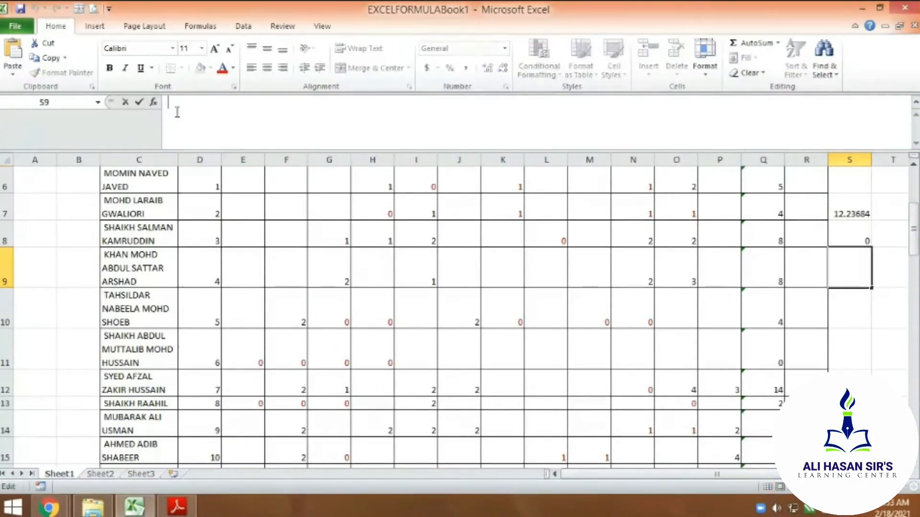
{"action": "type", "text": "="}
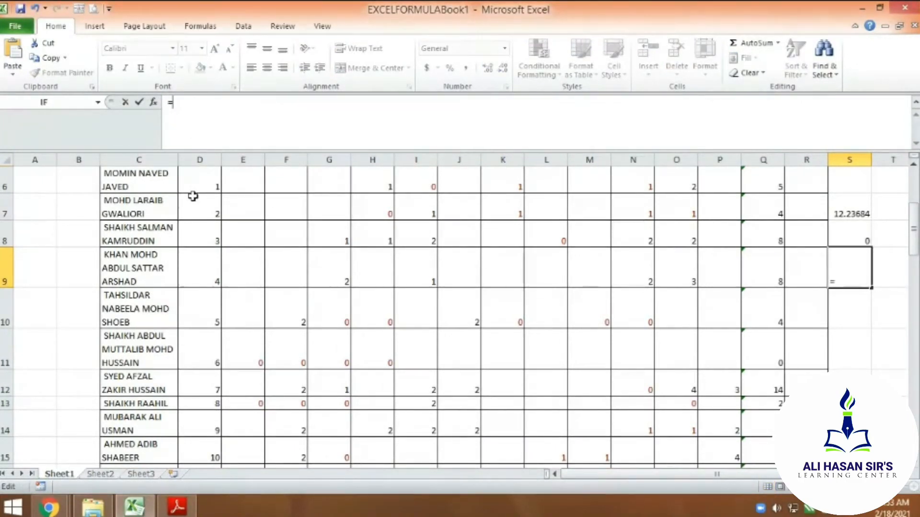
{"action": "type", "text": "max"}
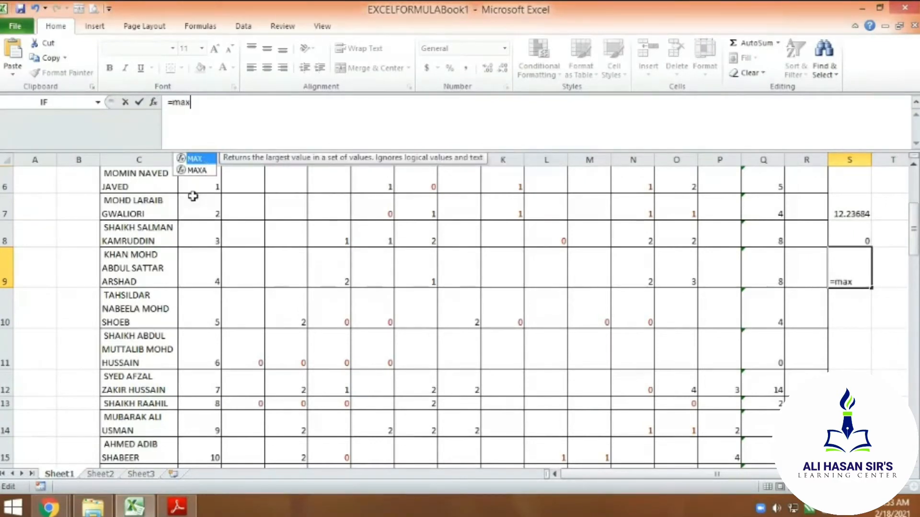
{"action": "type", "text": "("}
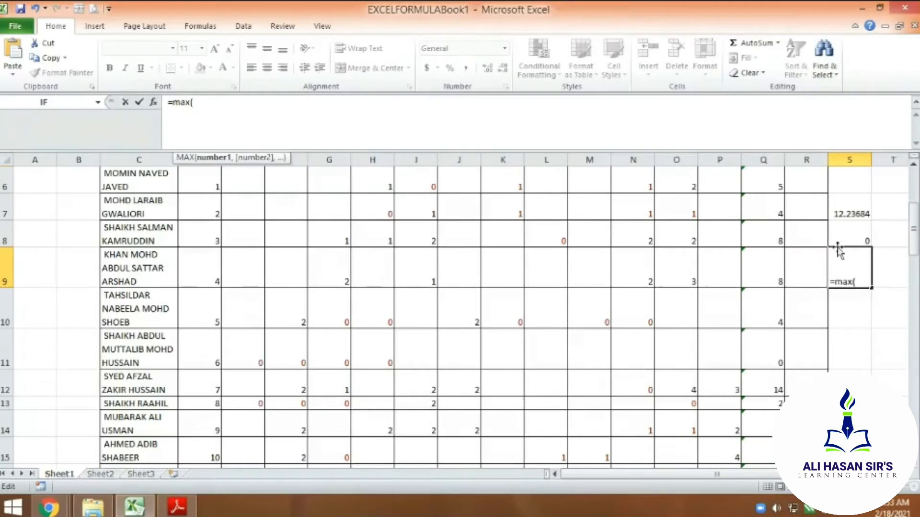
{"action": "scroll", "coordinate": [852, 227], "scroll_direction": "up", "scroll_amount": 1}
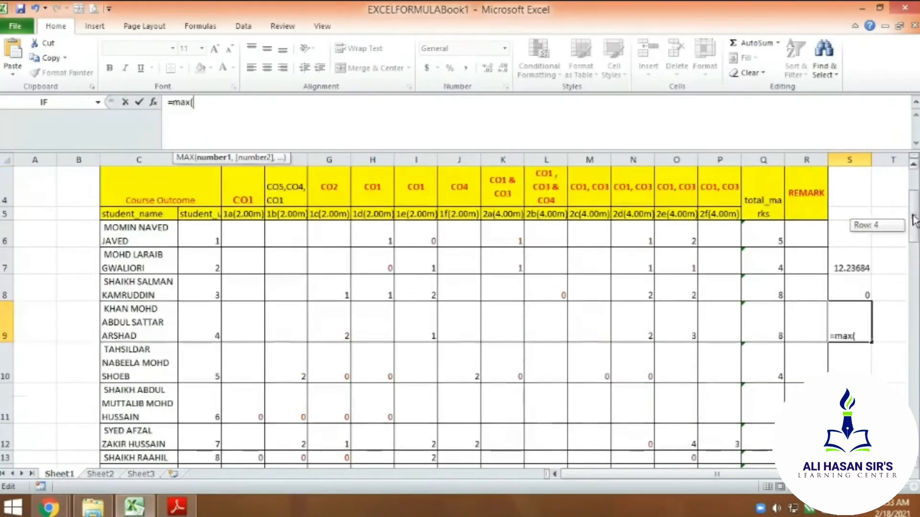
{"action": "left_click_drag", "start_coordinate": [760, 236], "coordinate": [758, 486]}
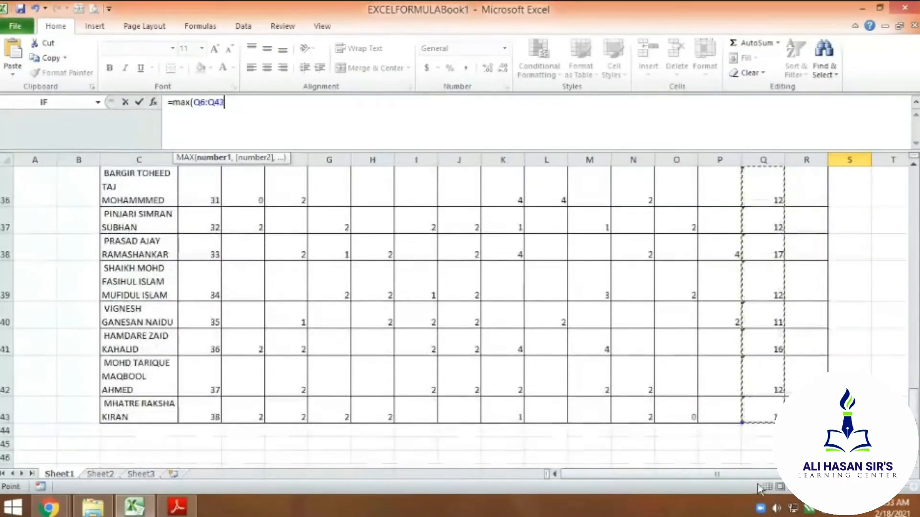
{"action": "mouse_move", "coordinate": [763, 438]}
{"action": "left_mouse_down"}
{"action": "mouse_move", "coordinate": [757, 411]}
{"action": "mouse_move", "coordinate": [761, 433]}
{"action": "left_mouse_up"}
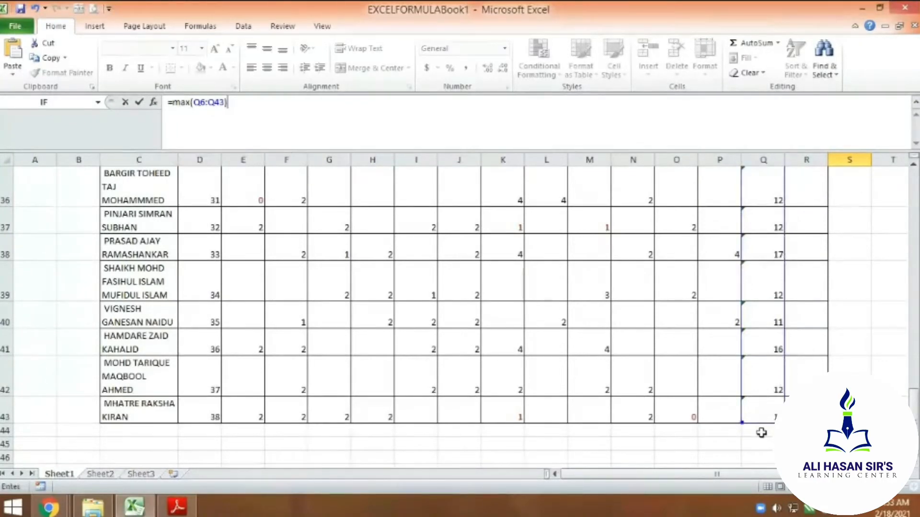
{"action": "key", "text": "Return"}
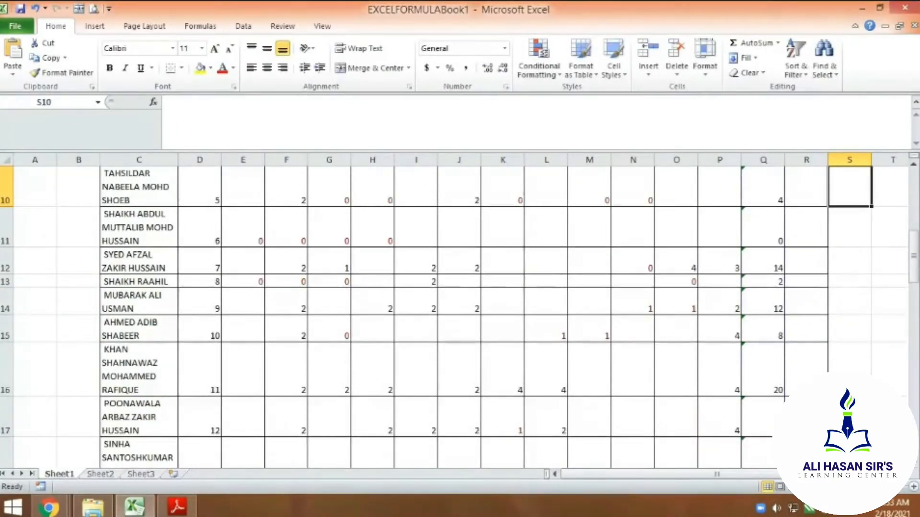
Step: Review the MAX formula in S9, compare it with the total in Q16, and recheck the formulas in S8 and S7
{"action": "scroll", "coordinate": [839, 355], "scroll_direction": "up", "scroll_amount": 3}
{"action": "left_click", "coordinate": [840, 355]}
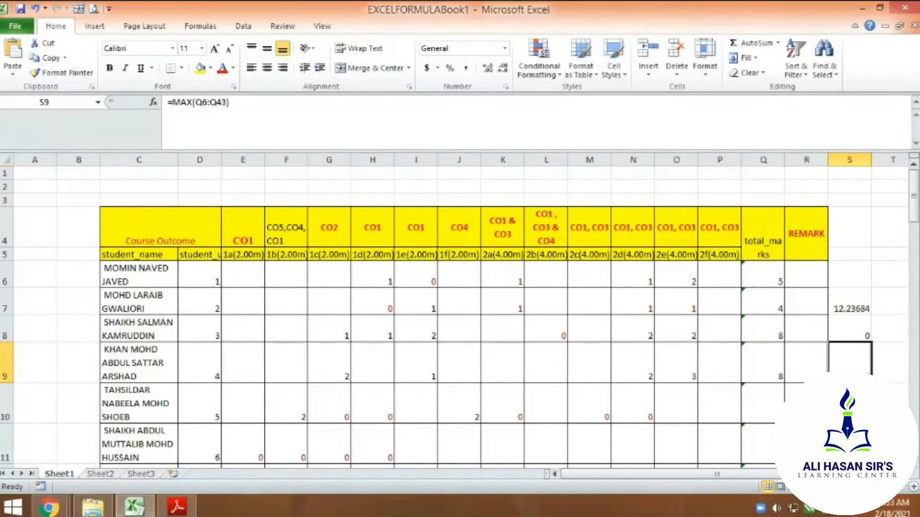
{"action": "scroll", "coordinate": [736, 353], "scroll_direction": "down", "scroll_amount": 3}
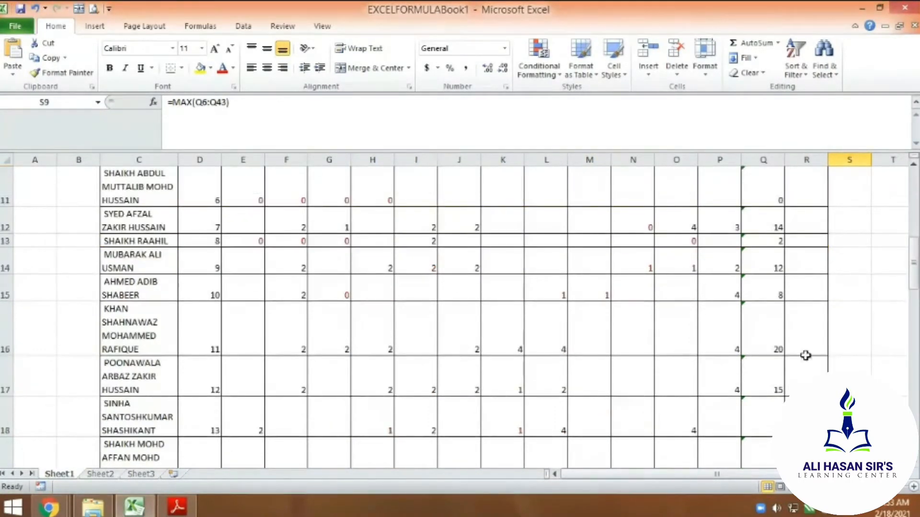
{"action": "left_click", "coordinate": [769, 345]}
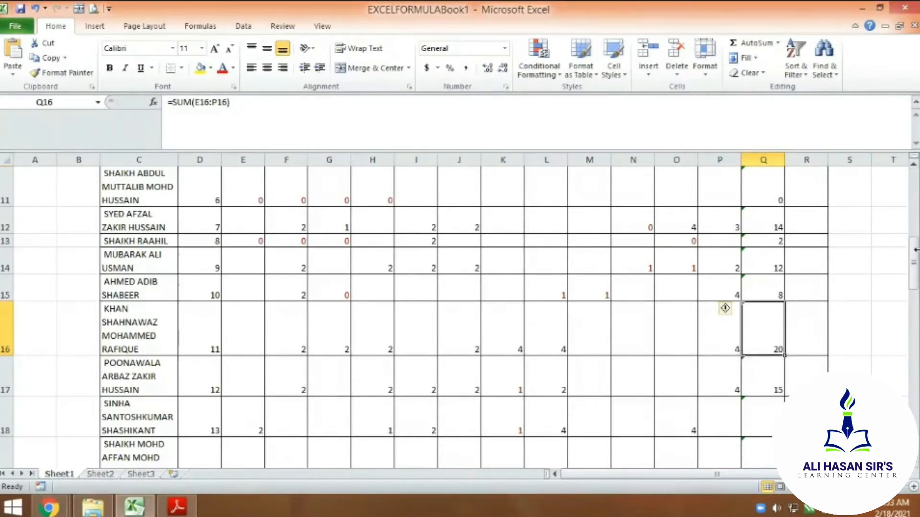
{"action": "left_click_drag", "start_coordinate": [914, 259], "coordinate": [913, 220]}
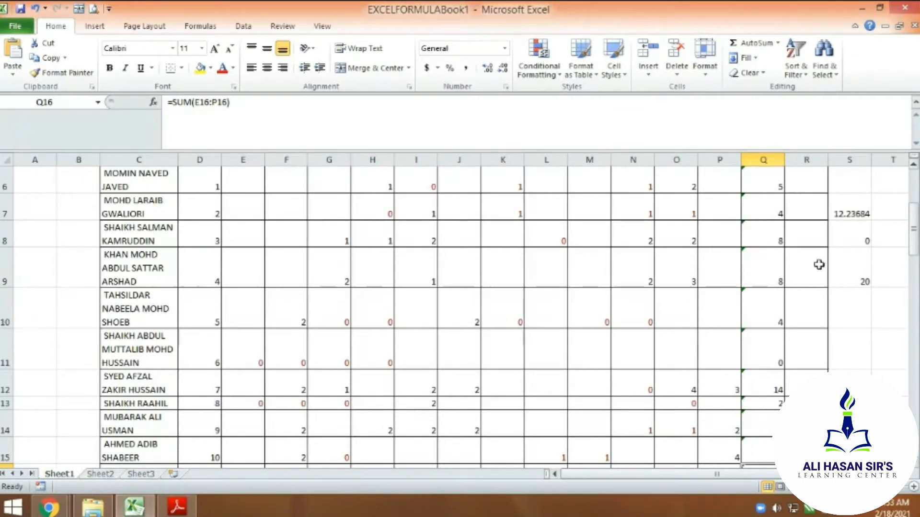
{"action": "left_click", "coordinate": [848, 277]}
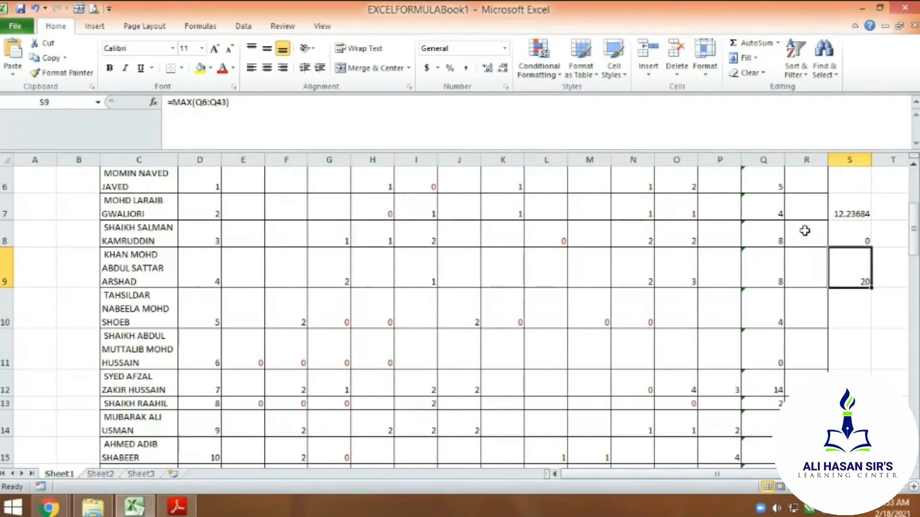
{"action": "left_click", "coordinate": [842, 242]}
{"action": "left_click", "coordinate": [852, 213]}
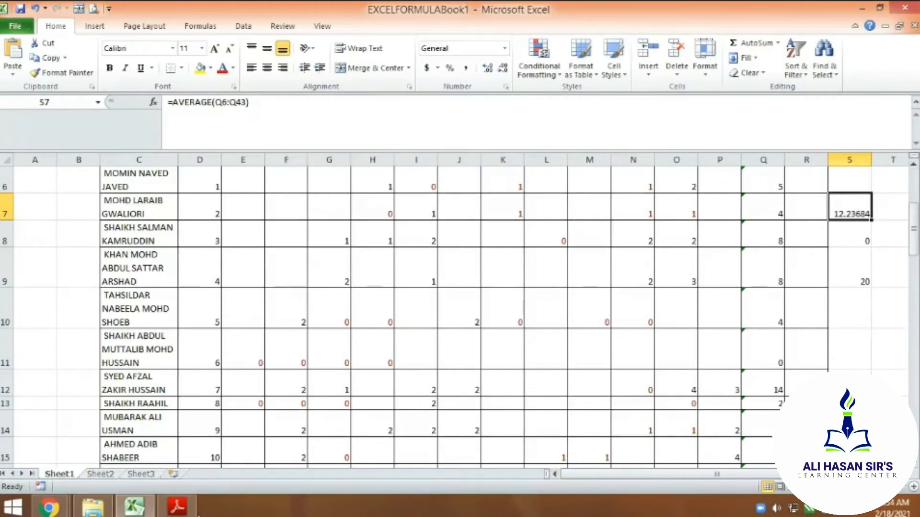
Step: Check the date function under Working with Formula in the syllabus PDF in Adobe Reader, and return to the Excel workbook
{"action": "mouse_move", "coordinate": [177, 507]}
{"action": "left_click", "coordinate": [183, 453]}
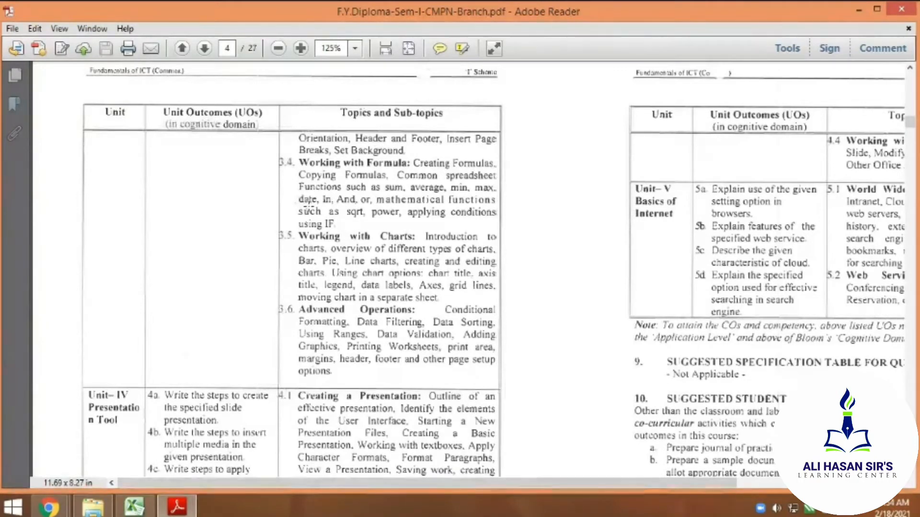
{"action": "left_click", "coordinate": [139, 505]}
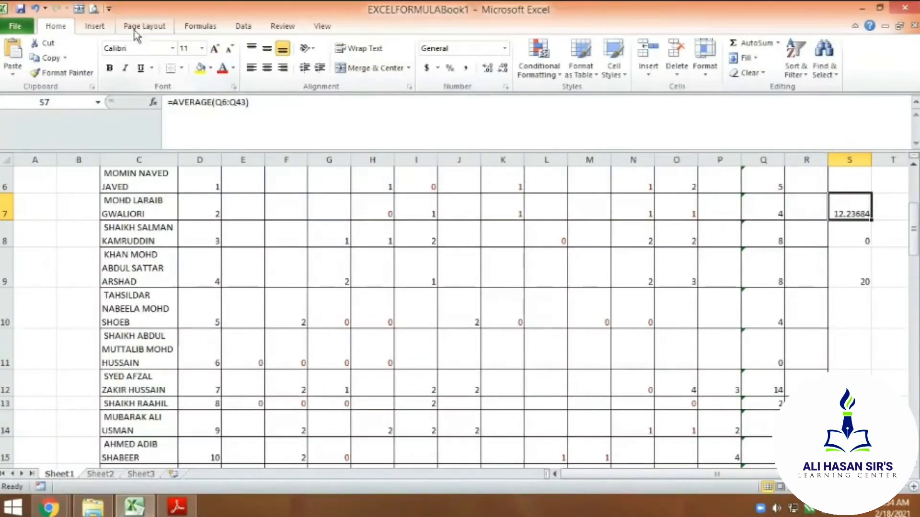
Step: Enter the date 18/2/2021 in cell K2 above the marks table, and reselect that cell
{"action": "left_click", "coordinate": [95, 30]}
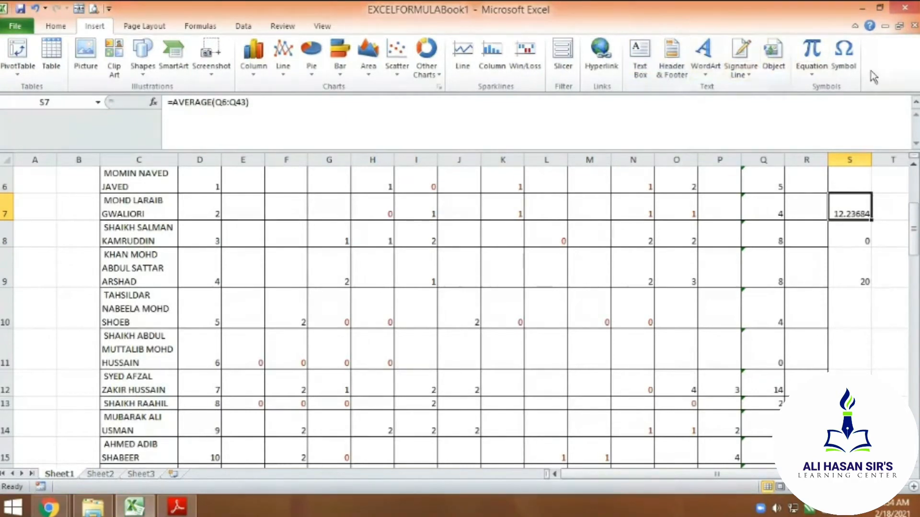
{"action": "scroll", "coordinate": [877, 369], "scroll_direction": "up", "scroll_amount": 2}
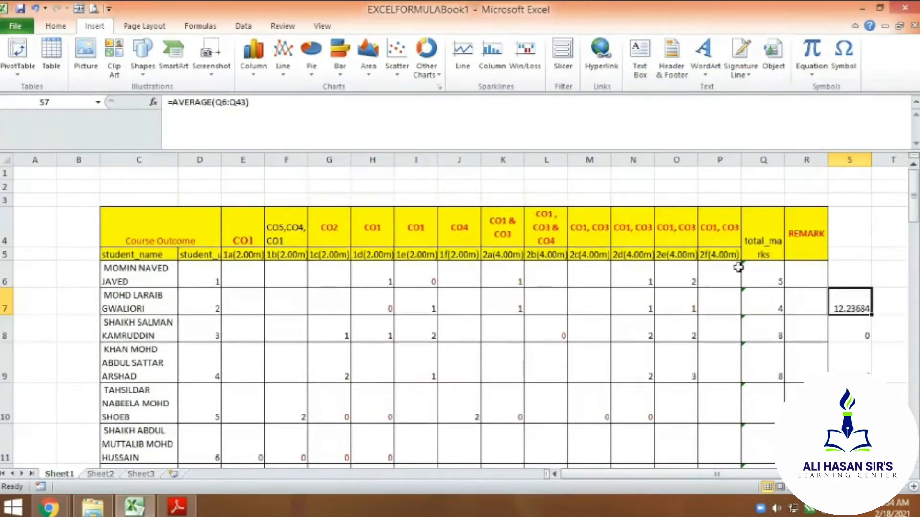
{"action": "left_click", "coordinate": [543, 191]}
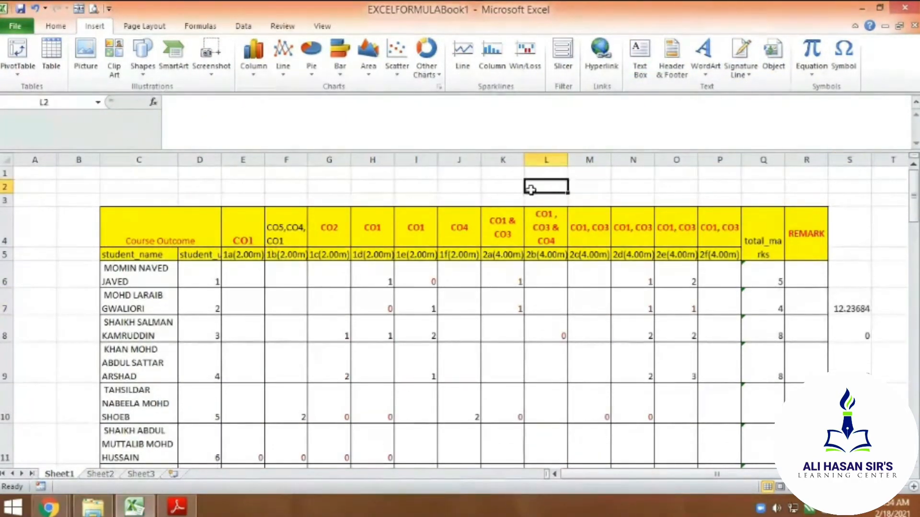
{"action": "left_click", "coordinate": [482, 187]}
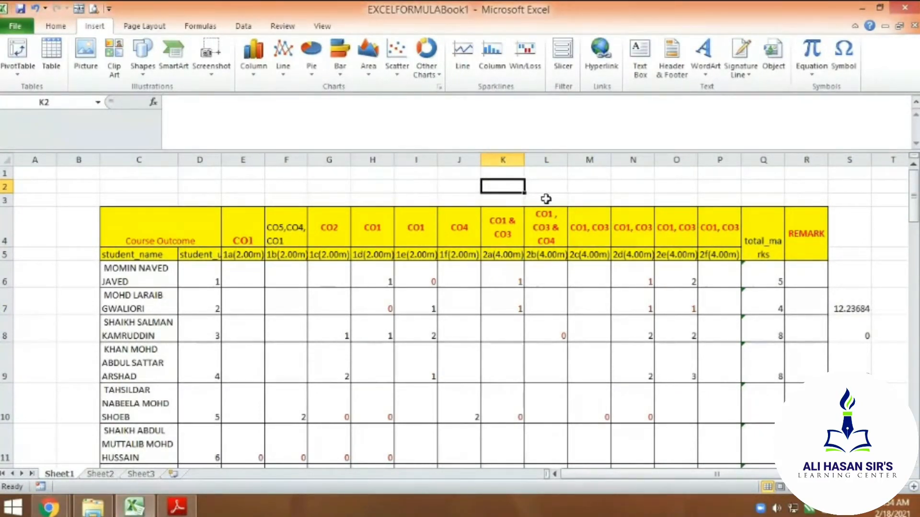
{"action": "left_click", "coordinate": [126, 32]}
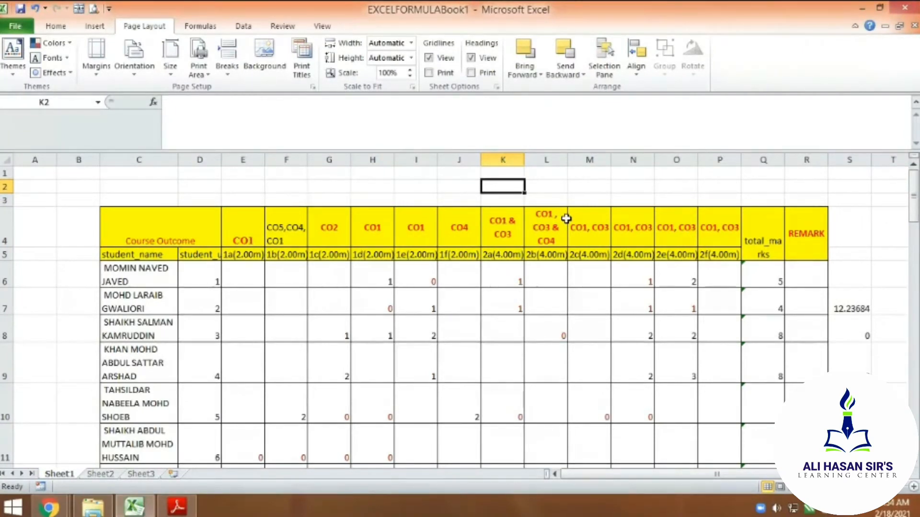
{"action": "type", "text": "18"}
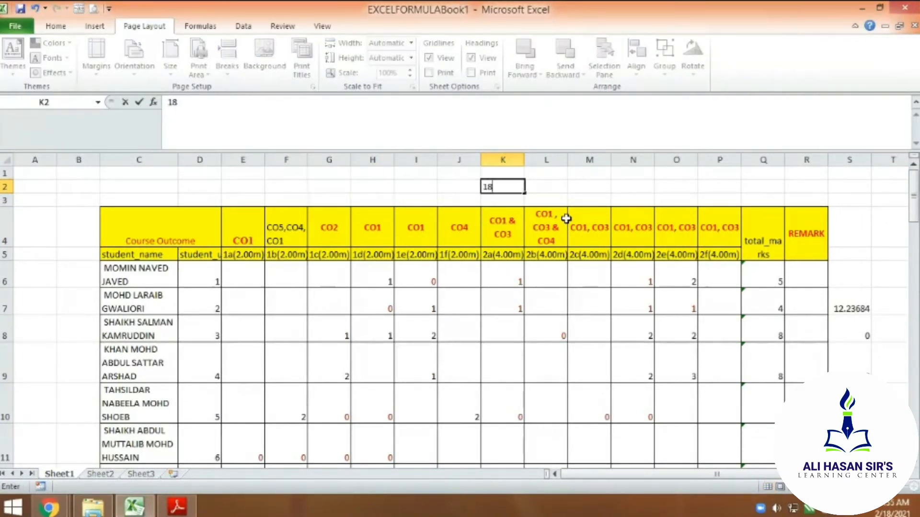
{"action": "type", "text": "/2/2021"}
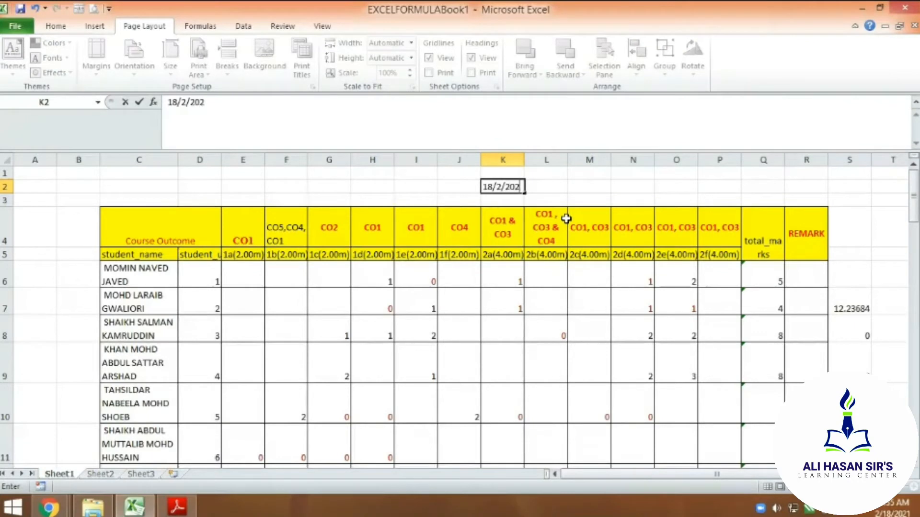
{"action": "left_click", "coordinate": [593, 187]}
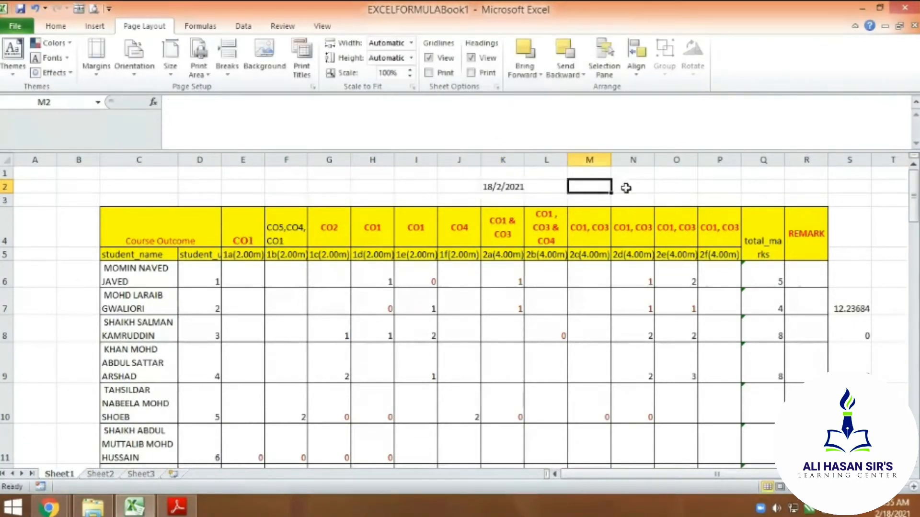
{"action": "left_click", "coordinate": [511, 186]}
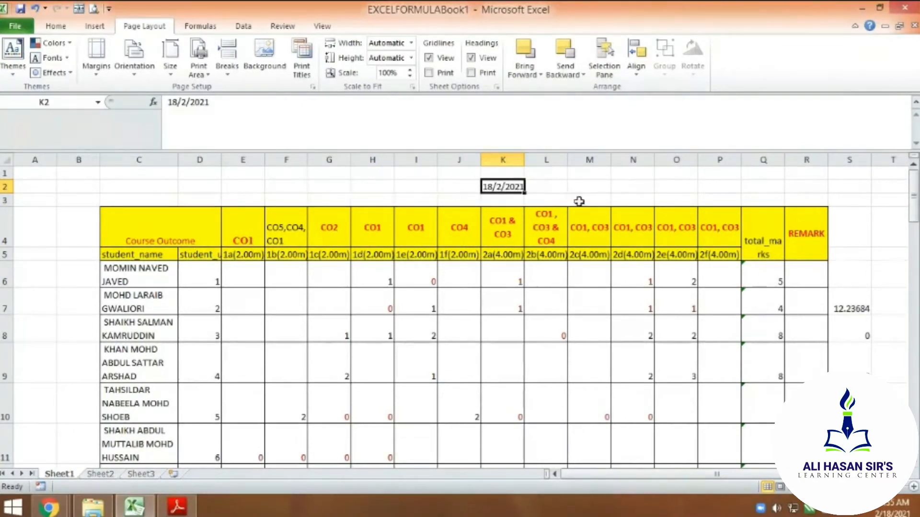
Step: Select the empty cell N2, recheck the date function in the syllabus PDF in Adobe Reader, and return to the Excel workbook
{"action": "left_click", "coordinate": [565, 189]}
{"action": "left_click", "coordinate": [499, 189]}
{"action": "left_click", "coordinate": [628, 189]}
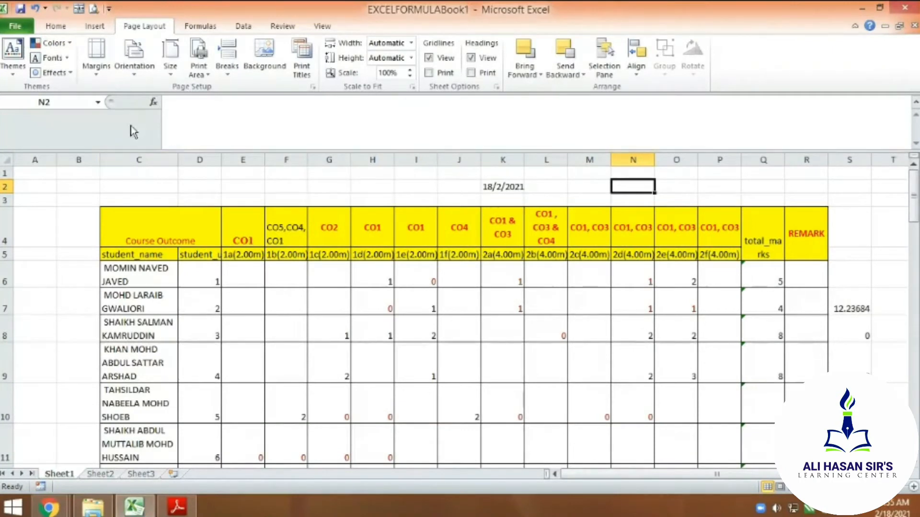
{"action": "left_click", "coordinate": [64, 31]}
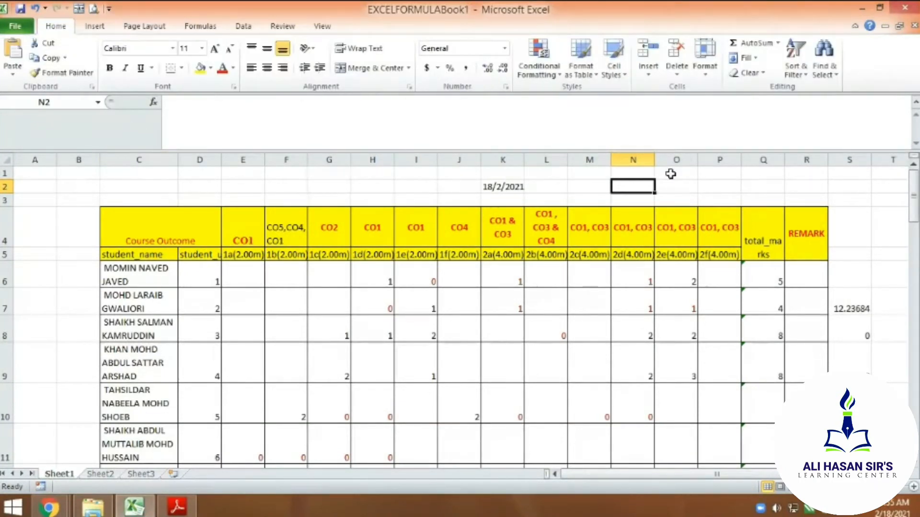
{"action": "left_click", "coordinate": [176, 509]}
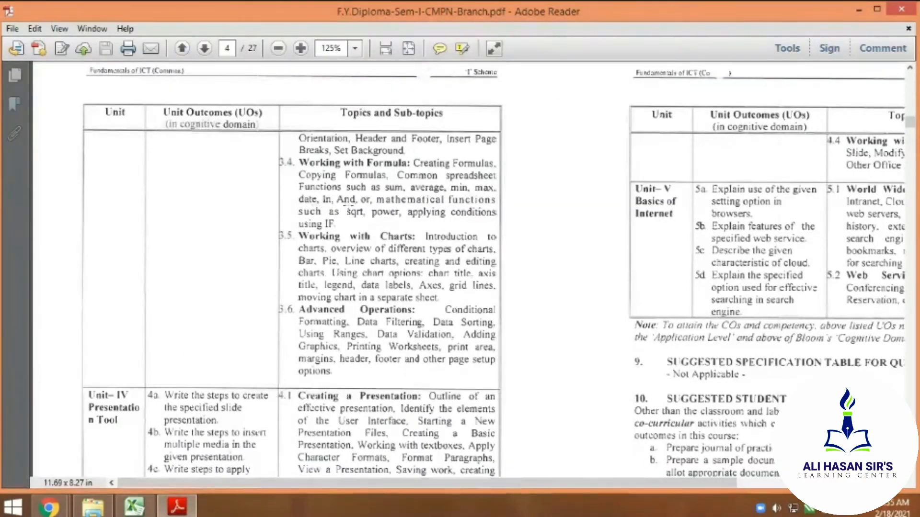
{"action": "left_click", "coordinate": [135, 506]}
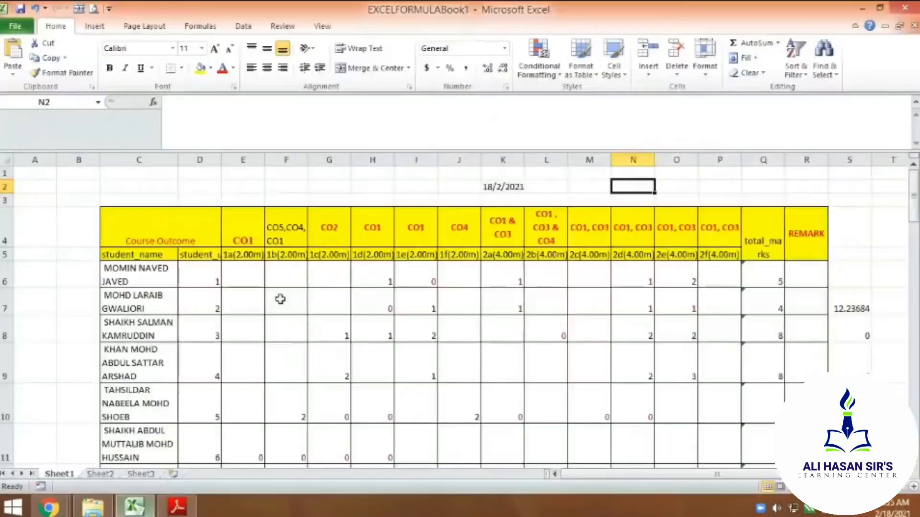
Step: Enter =DATE(2021,02,18) in cell N2 above the marks table
{"action": "left_click", "coordinate": [180, 113]}
{"action": "type", "text": "="}
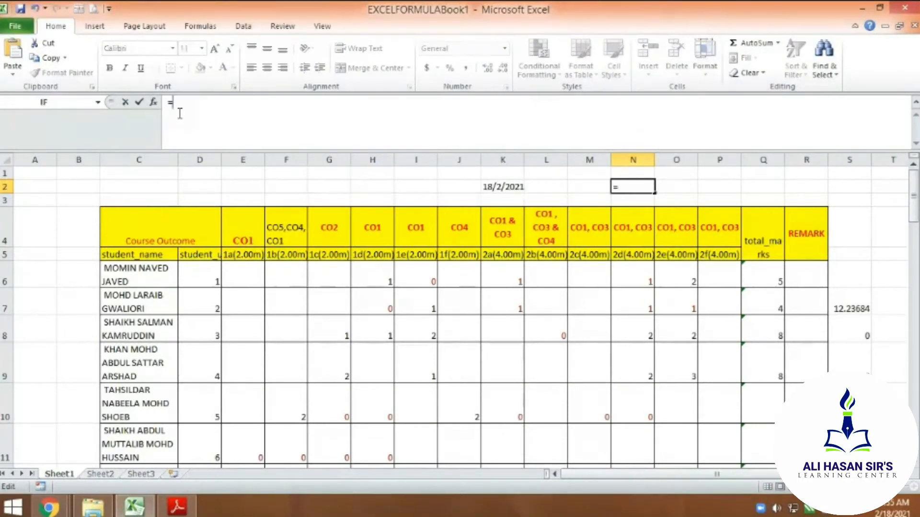
{"action": "type", "text": "d"}
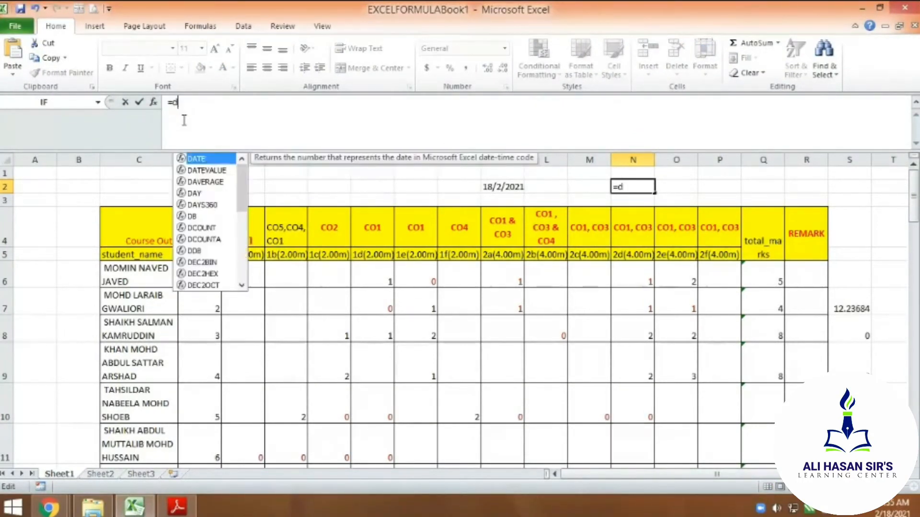
{"action": "double_click", "coordinate": [203, 164]}
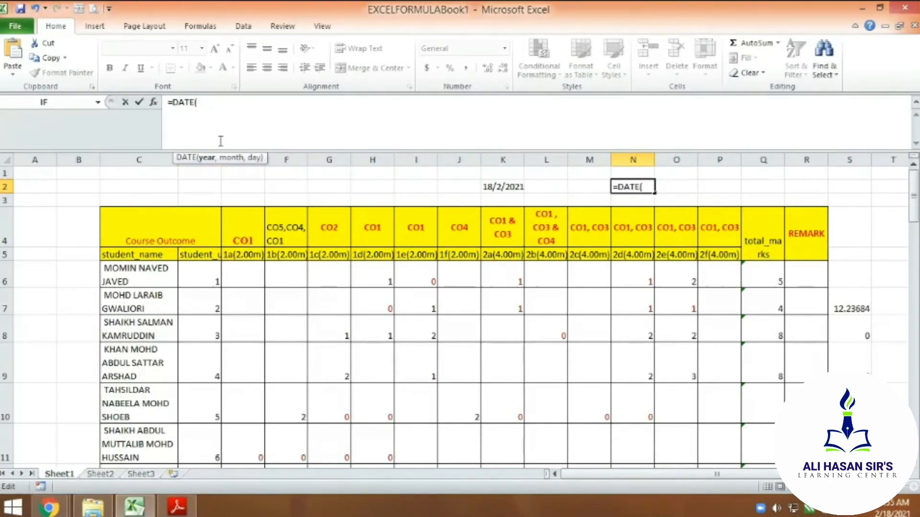
{"action": "type", "text": "021"}
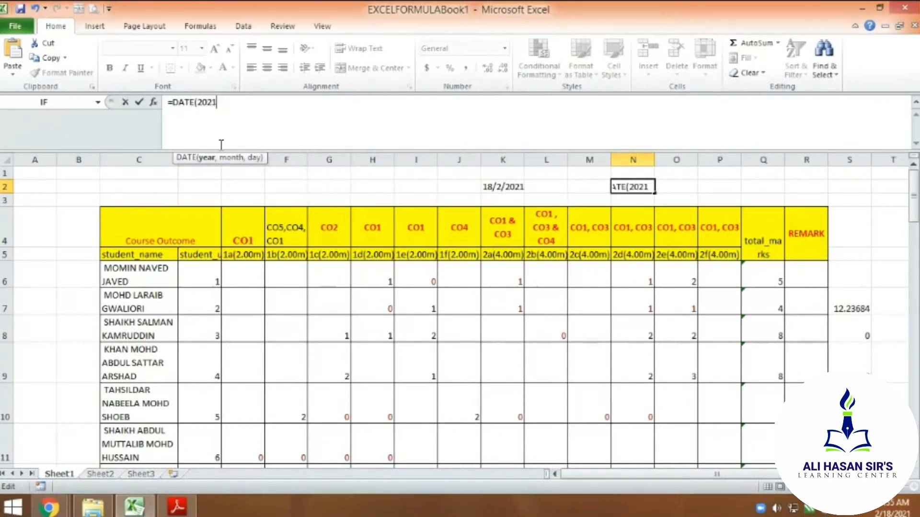
{"action": "type", "text": ",02"}
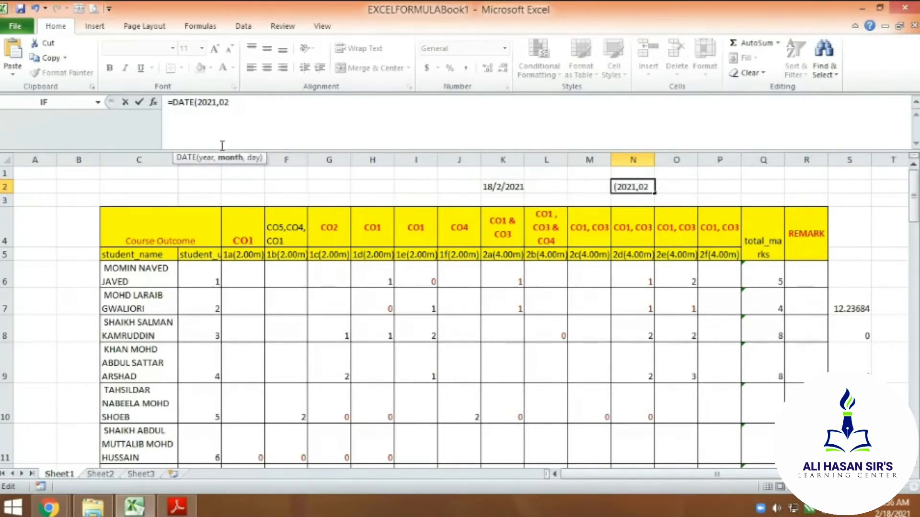
{"action": "type", "text": ",1"}
{"action": "type", "text": ")"}
{"action": "key", "text": "Return"}
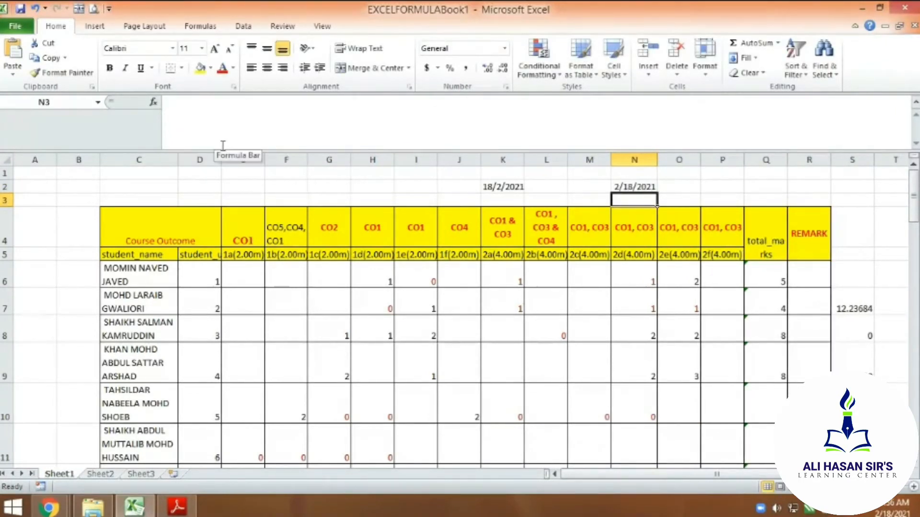
Step: Review the DATE formula in N2 and compare it with the directly entered date in K2
{"action": "left_click", "coordinate": [640, 187]}
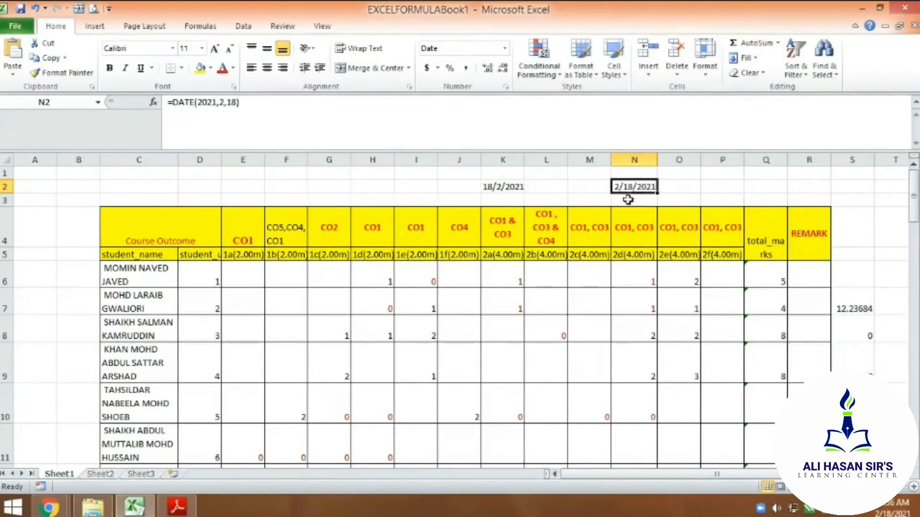
{"action": "left_click", "coordinate": [497, 189]}
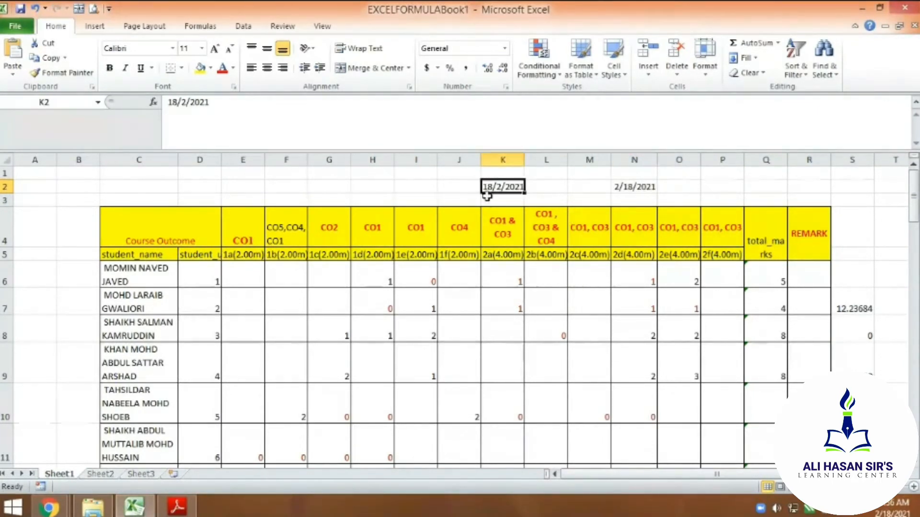
{"action": "left_click", "coordinate": [642, 188]}
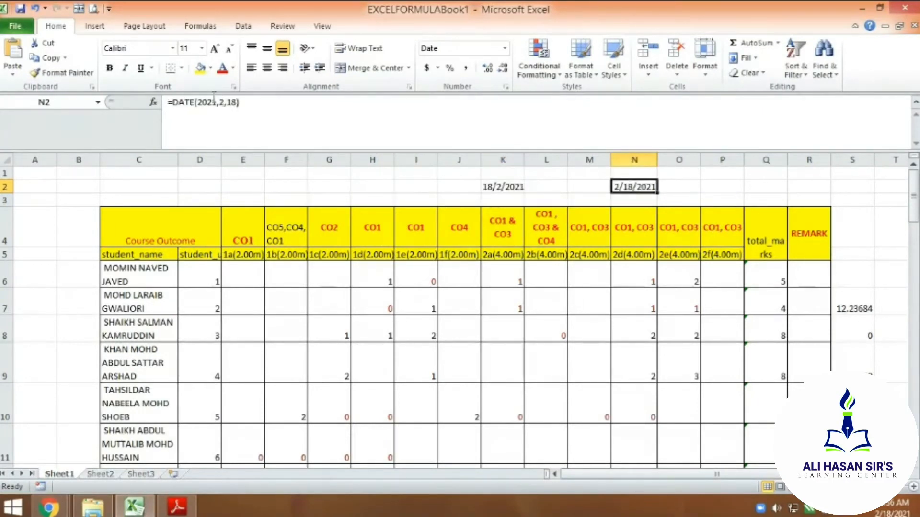
{"action": "left_click", "coordinate": [664, 189]}
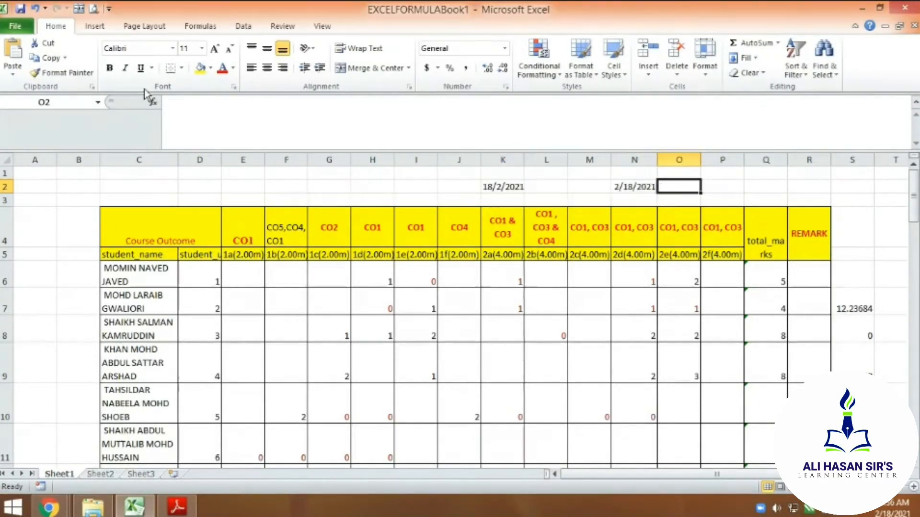
{"action": "left_click", "coordinate": [629, 188]}
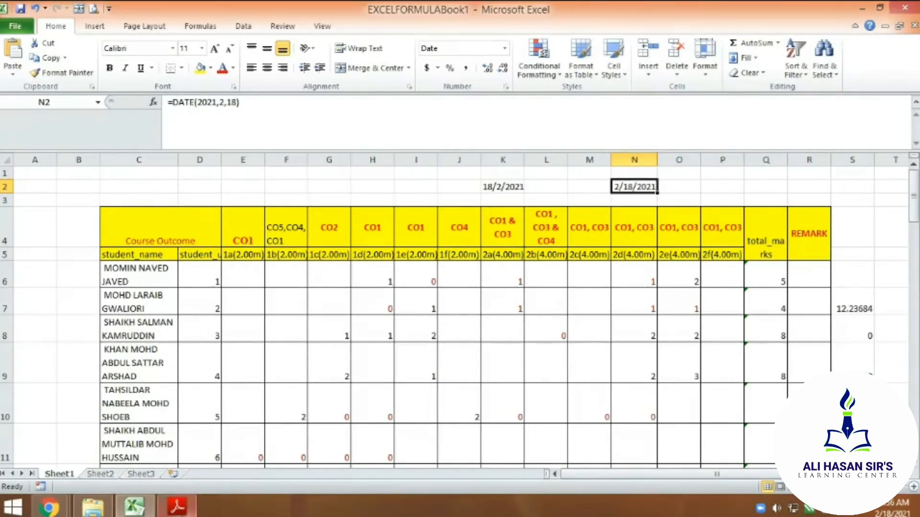
Step: Check the remaining functions under Working with Formula in the syllabus PDF in Adobe Reader, and return to the Excel workbook
{"action": "mouse_move", "coordinate": [178, 510]}
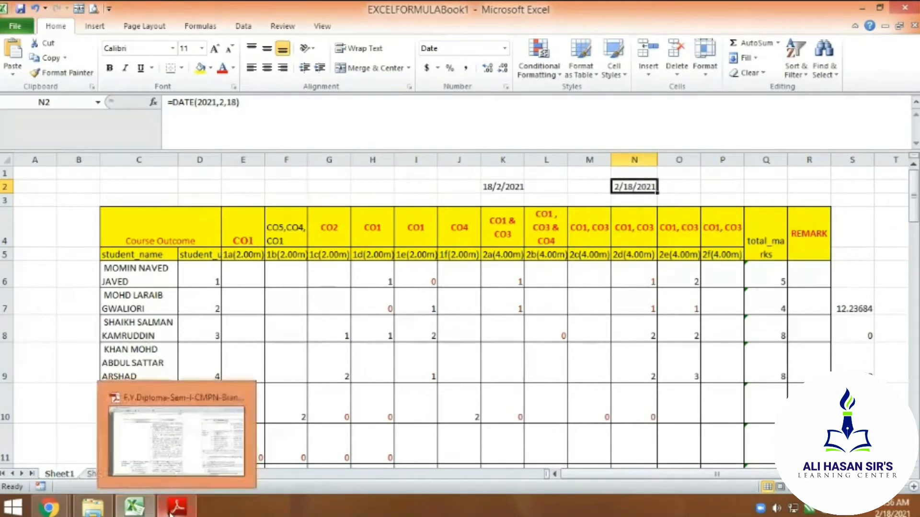
{"action": "left_click", "coordinate": [160, 446]}
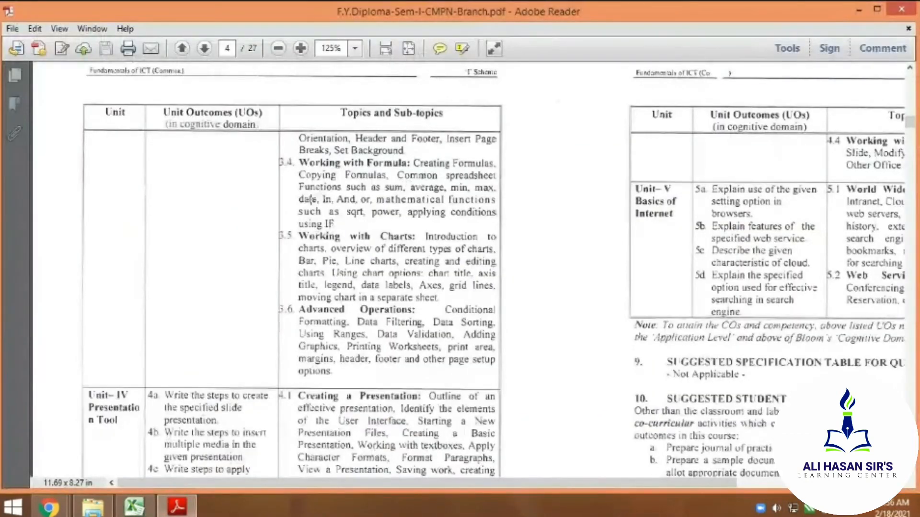
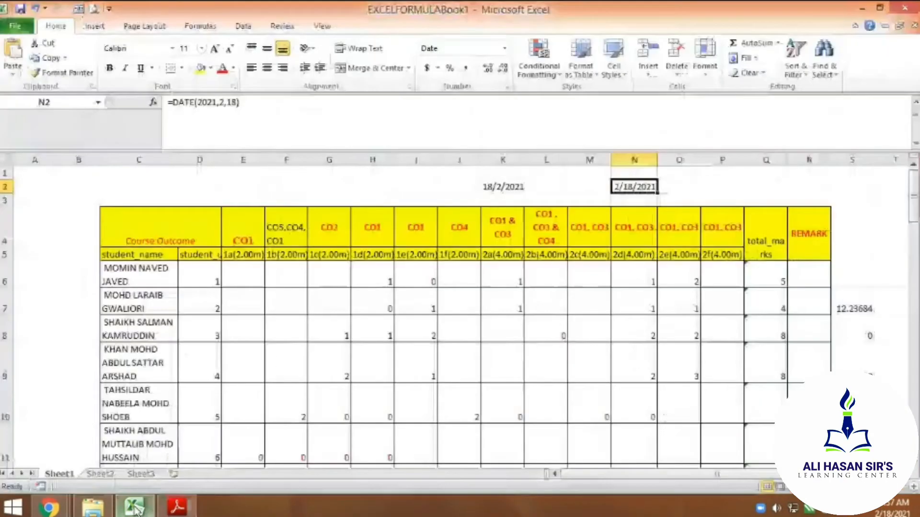
{"action": "left_click", "coordinate": [134, 506]}
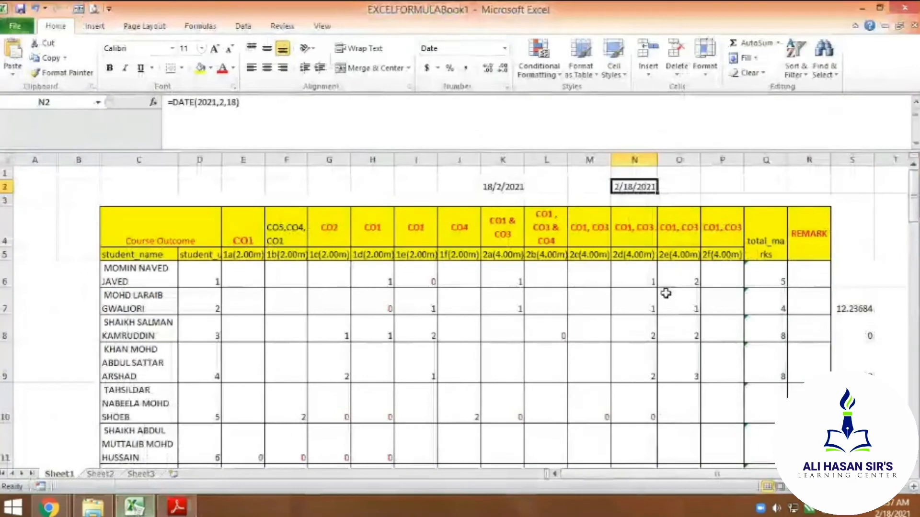
Step: Enter =SQRT(Q6) in R6 to calculate the square root of the first student's total_marks
{"action": "left_click", "coordinate": [810, 277]}
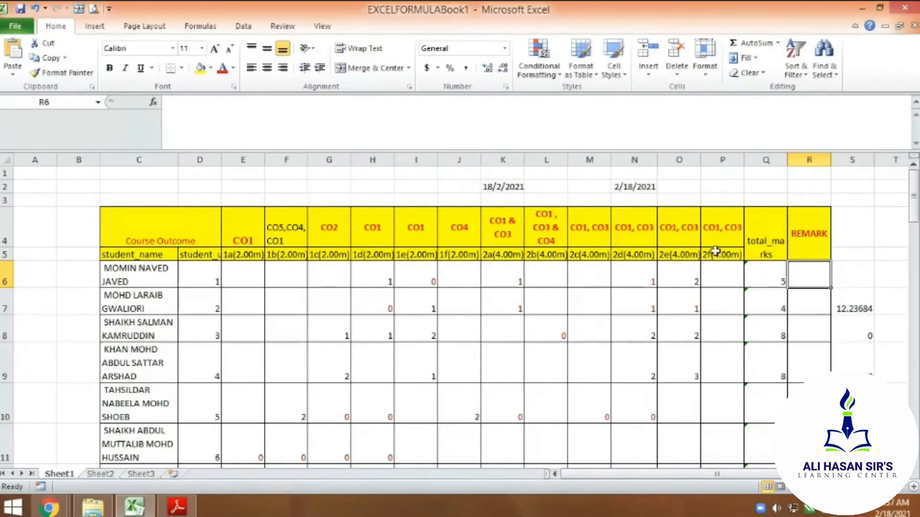
{"action": "left_click", "coordinate": [182, 110]}
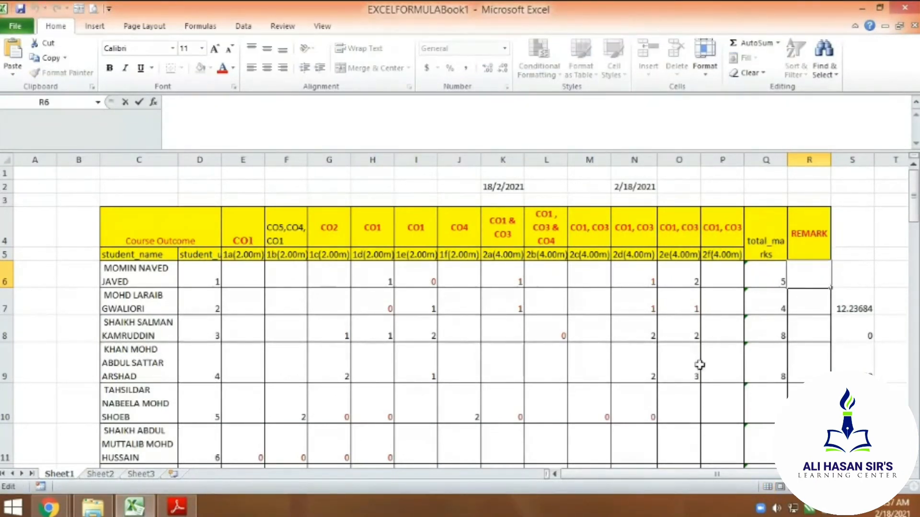
{"action": "double_click", "coordinate": [814, 286]}
{"action": "type", "text": "="}
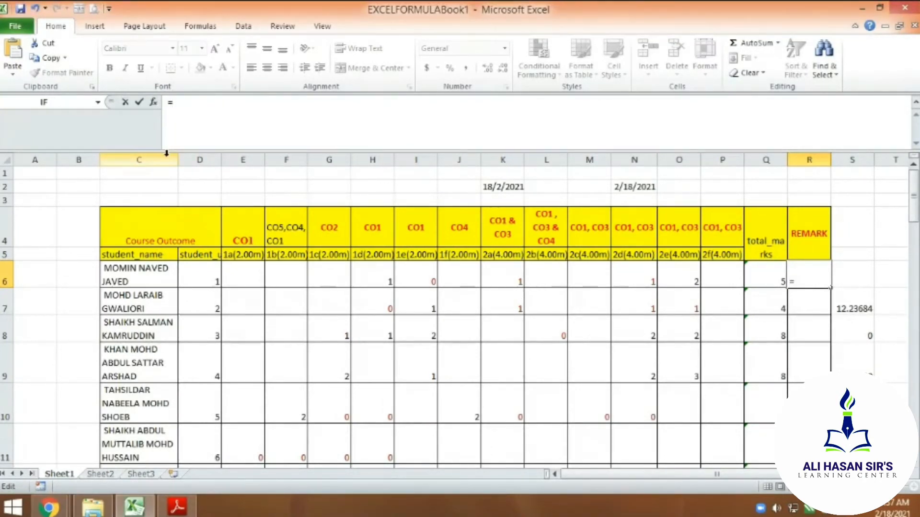
{"action": "type", "text": "sq"}
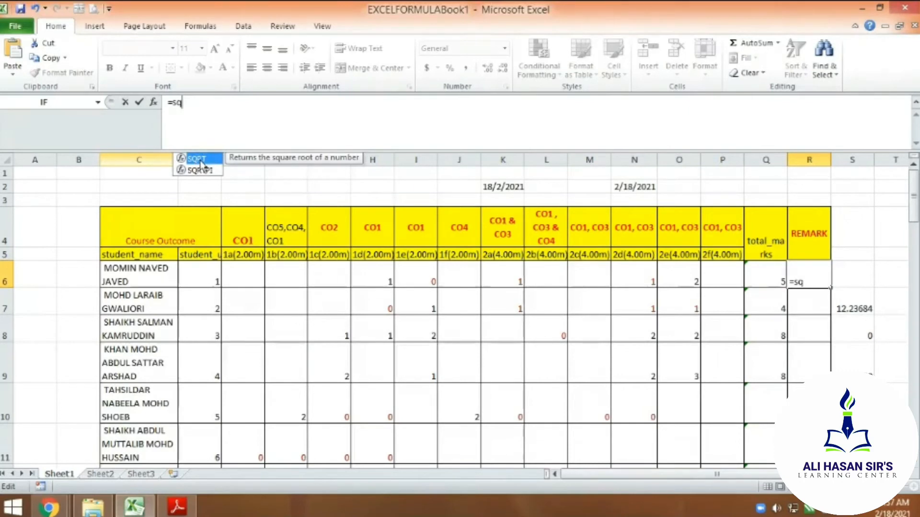
{"action": "double_click", "coordinate": [197, 164]}
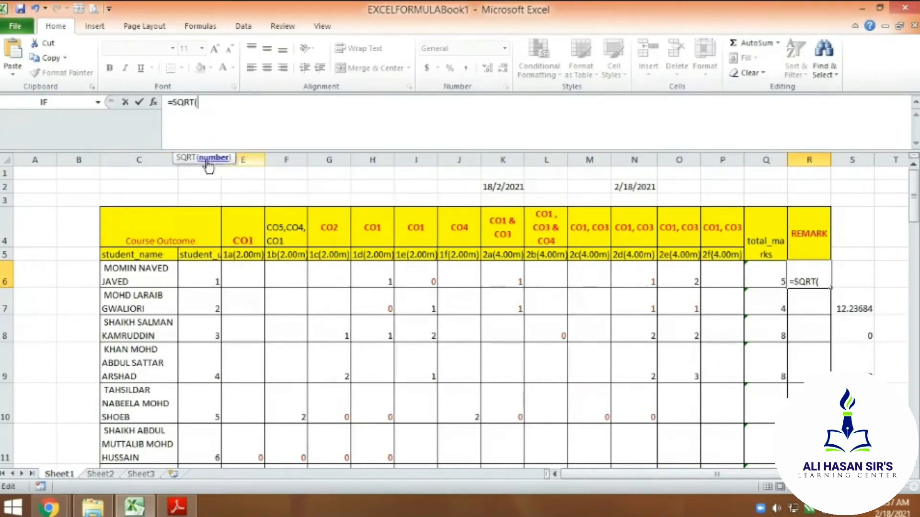
{"action": "left_click", "coordinate": [767, 278]}
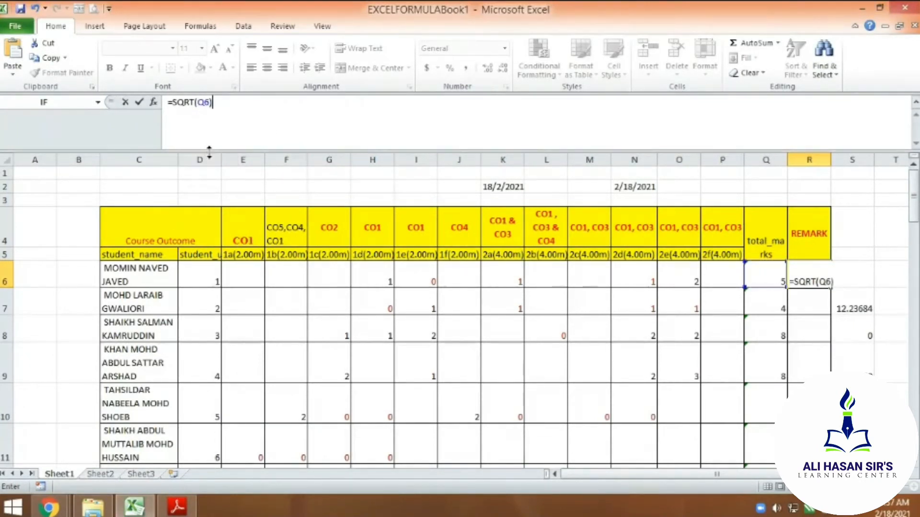
{"action": "key", "text": "Return"}
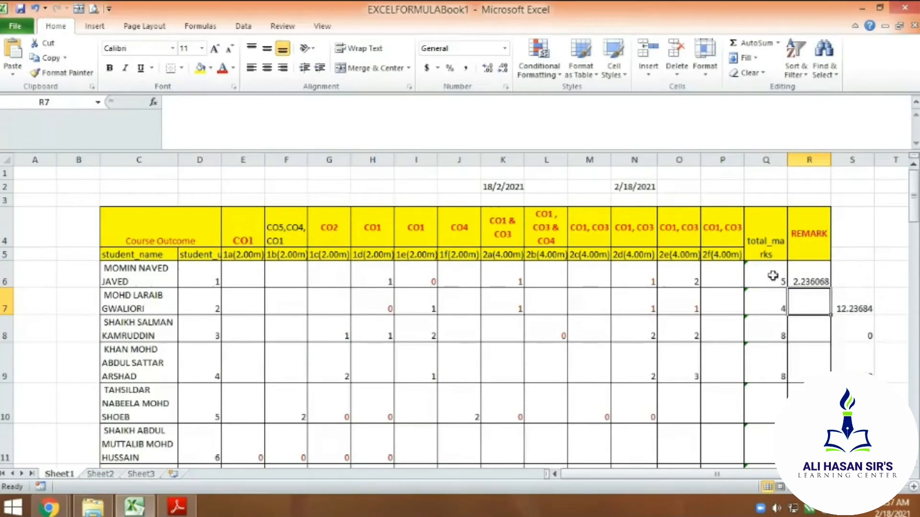
Step: Copy the SQRT formula from R6 down the REMARK column to R43, and compare the total in Q41 with the result in R41
{"action": "left_click", "coordinate": [819, 281]}
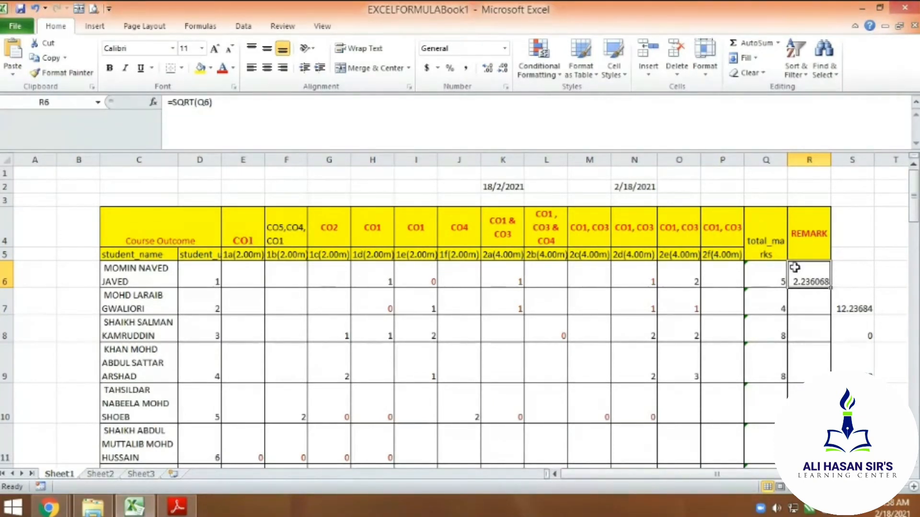
{"action": "left_click_drag", "start_coordinate": [829, 288], "coordinate": [831, 417]}
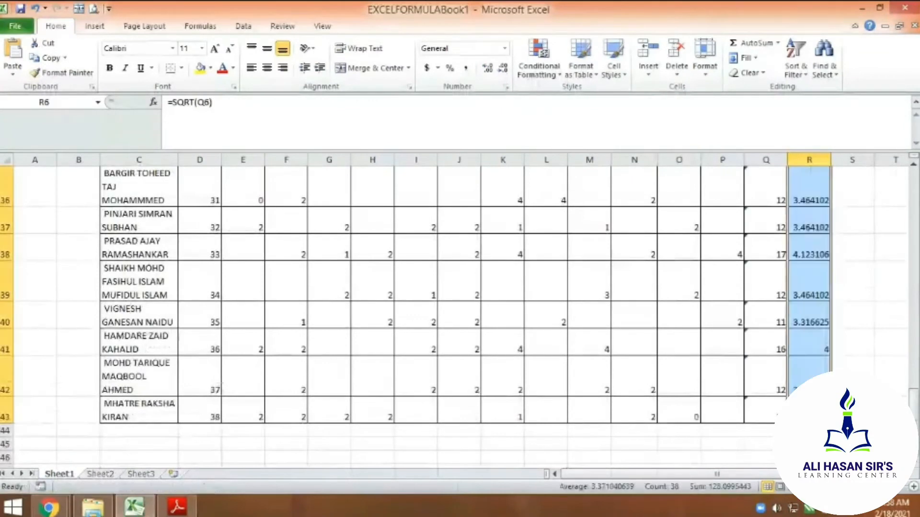
{"action": "left_click", "coordinate": [775, 350]}
{"action": "left_click", "coordinate": [823, 352]}
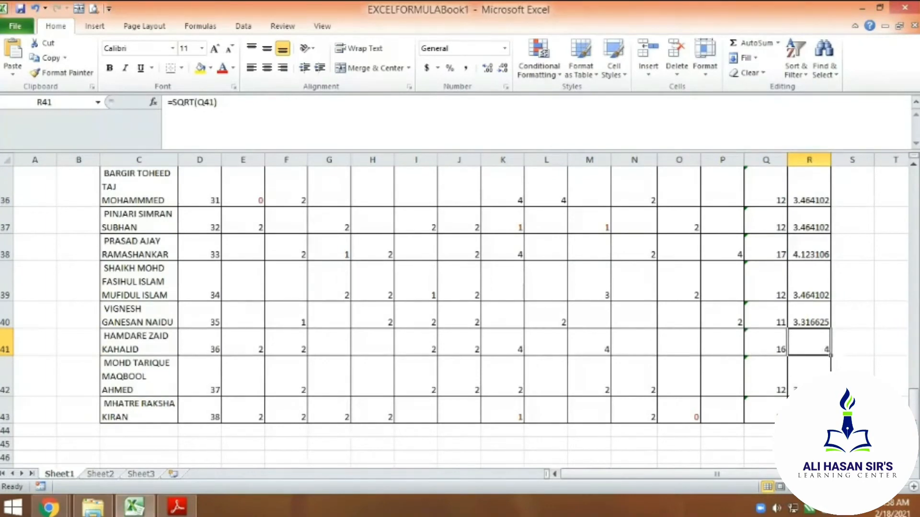
{"action": "scroll", "coordinate": [815, 364], "scroll_direction": "up", "scroll_amount": 7}
{"action": "scroll", "coordinate": [811, 379], "scroll_direction": "up", "scroll_amount": 5}
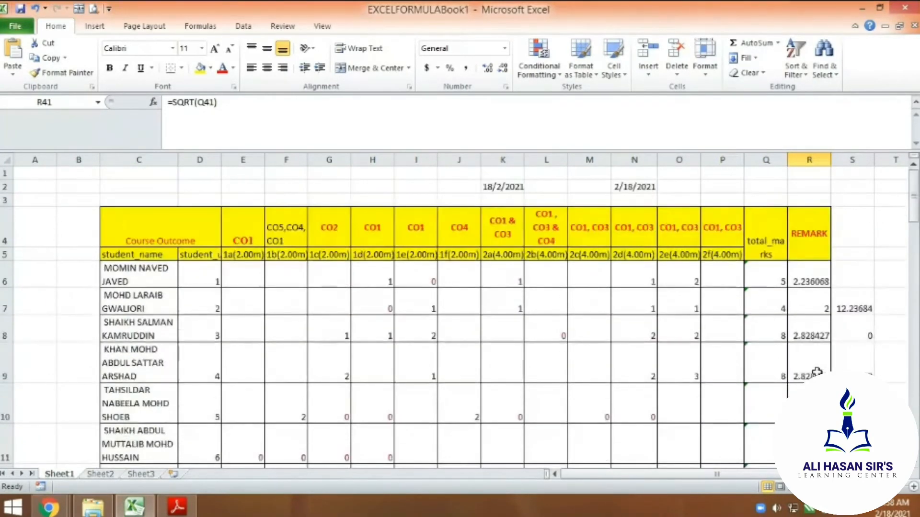
{"action": "scroll", "coordinate": [811, 378], "scroll_direction": "down", "scroll_amount": 2}
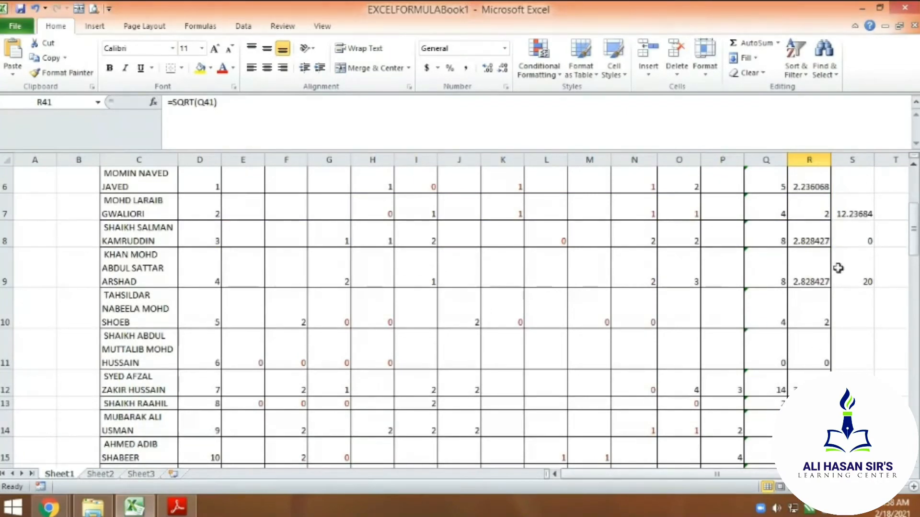
{"action": "scroll", "coordinate": [799, 319], "scroll_direction": "up", "scroll_amount": 2}
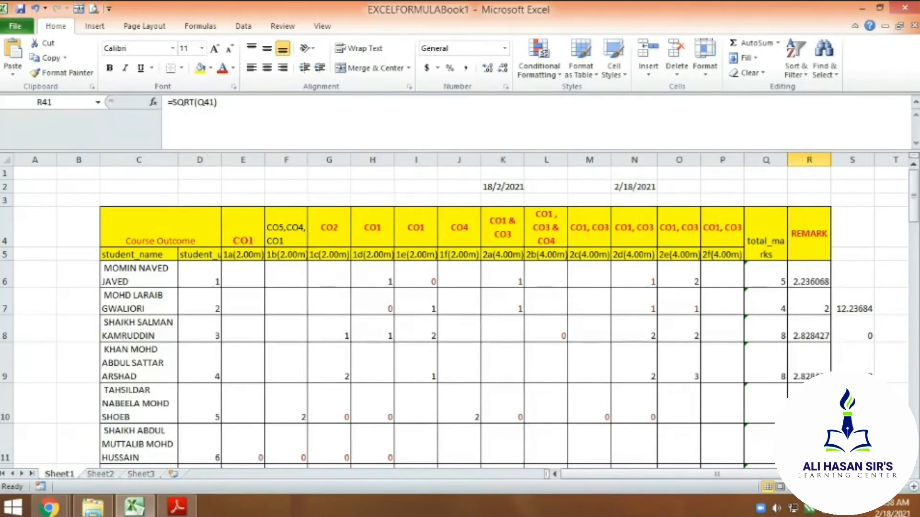
Step: Undo the SQRT fill down the REMARK column and clear the remaining formula from R6
{"action": "key", "text": "ctrl+z"}
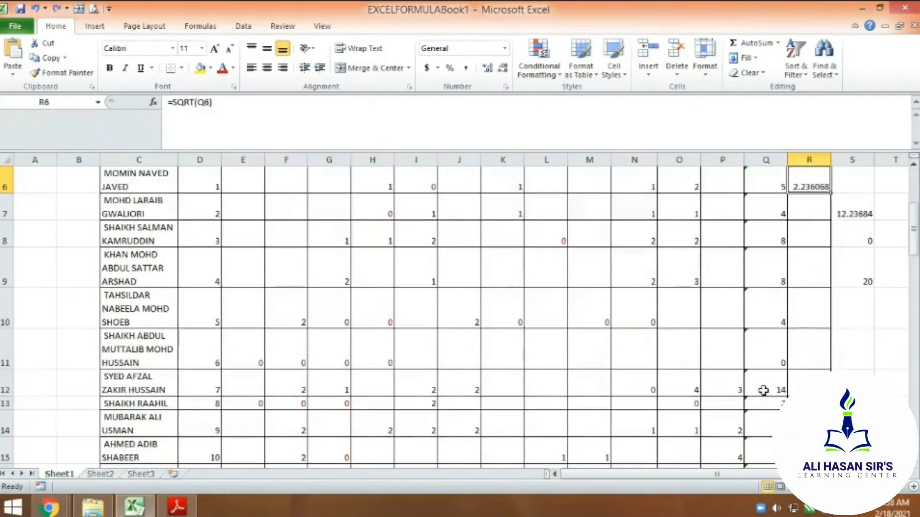
{"action": "scroll", "coordinate": [460, 312], "scroll_direction": "up", "scroll_amount": 2}
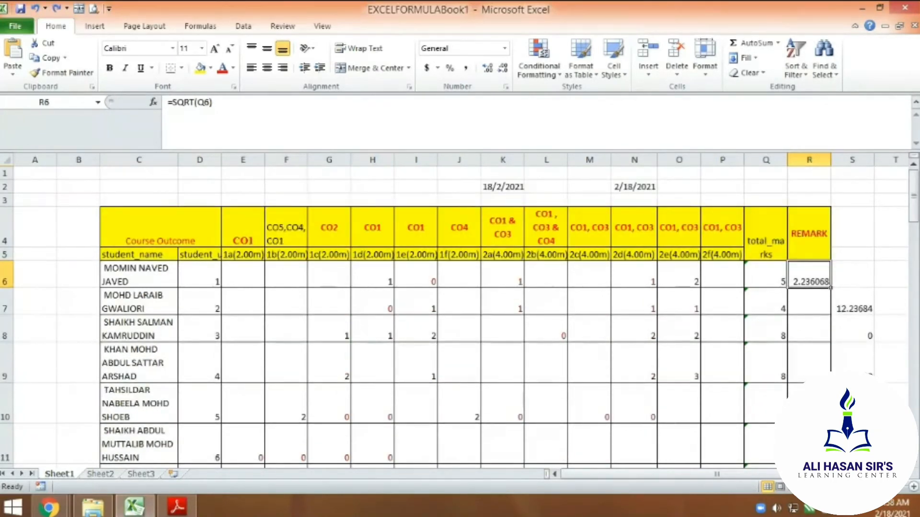
{"action": "key", "text": "Delete"}
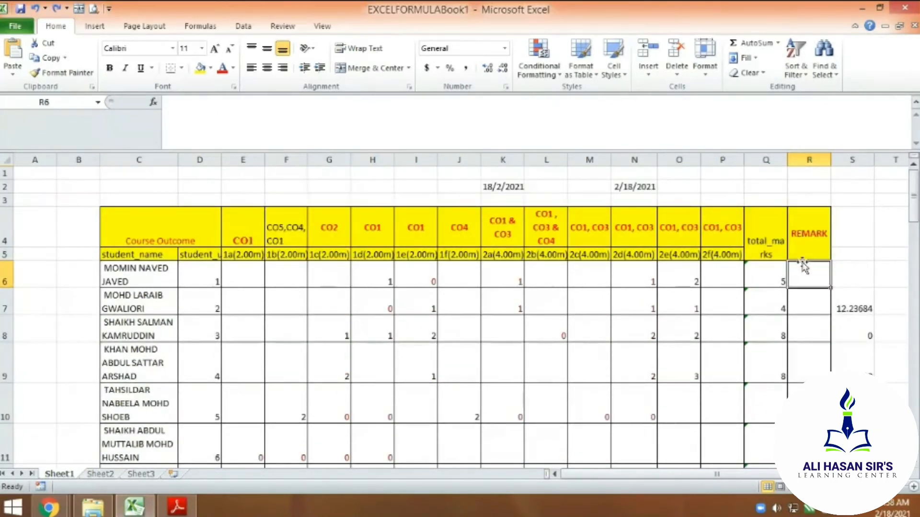
Step: Check the Working with Formula functions in the syllabus PDF in Adobe Reader, and return to the Excel workbook
{"action": "left_click", "coordinate": [178, 508]}
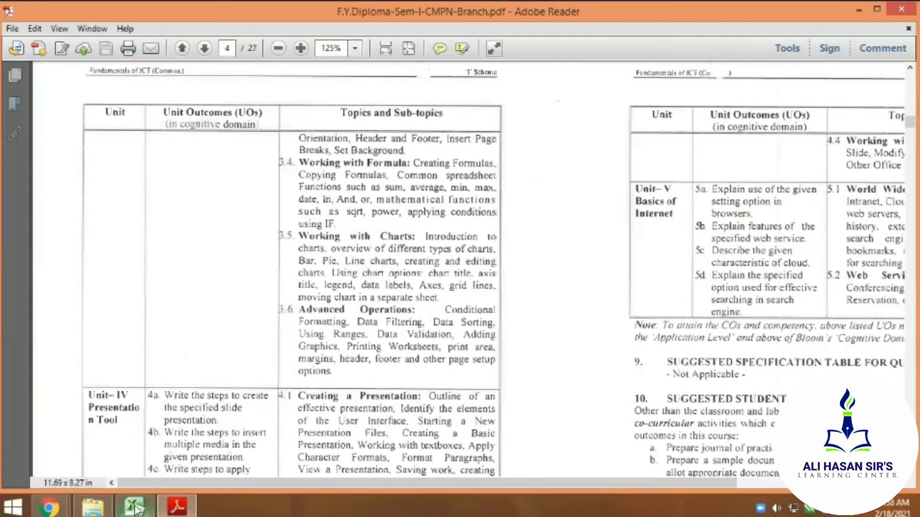
{"action": "mouse_move", "coordinate": [134, 507]}
{"action": "left_click", "coordinate": [133, 452]}
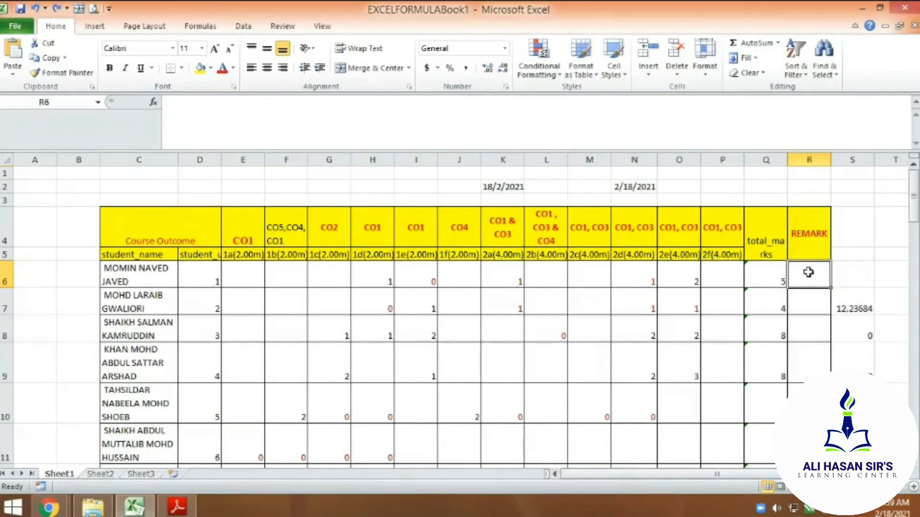
Step: Enter =POWER(Q6,2) in R6 to square the first student's total_marks
{"action": "left_click", "coordinate": [176, 111]}
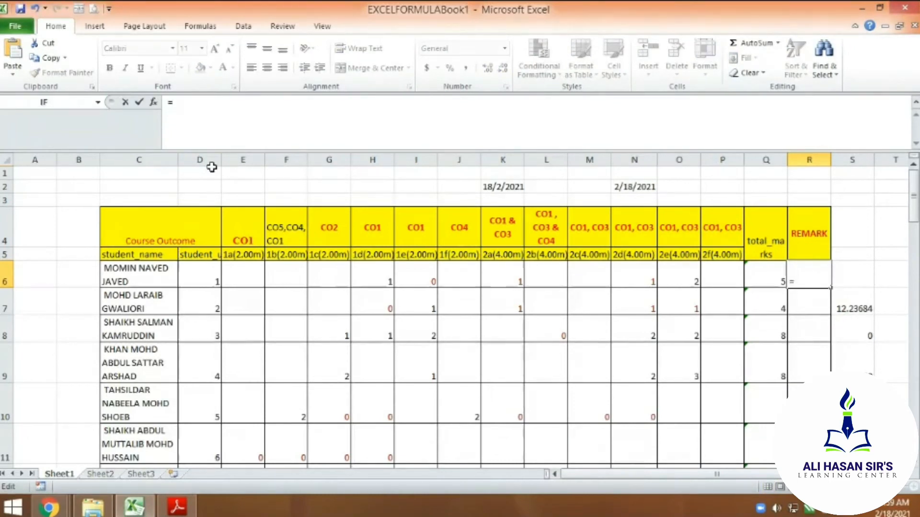
{"action": "type", "text": "=po"}
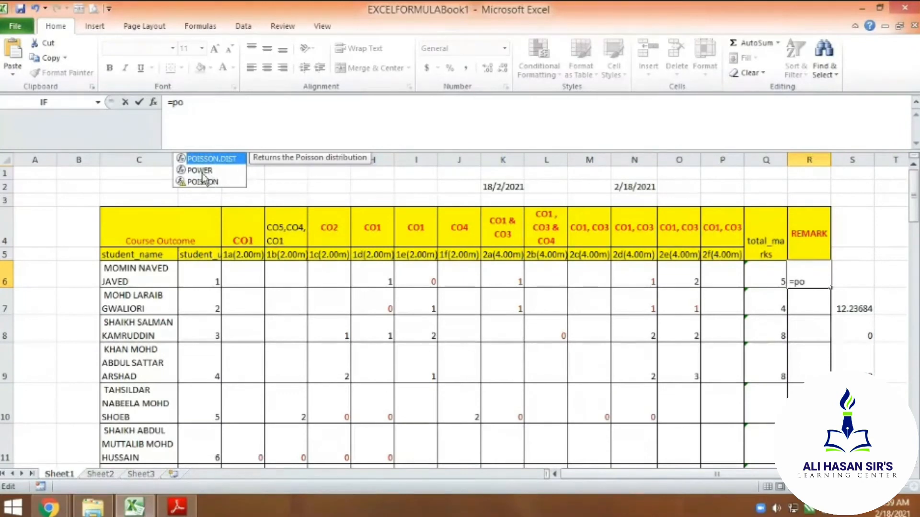
{"action": "double_click", "coordinate": [200, 171]}
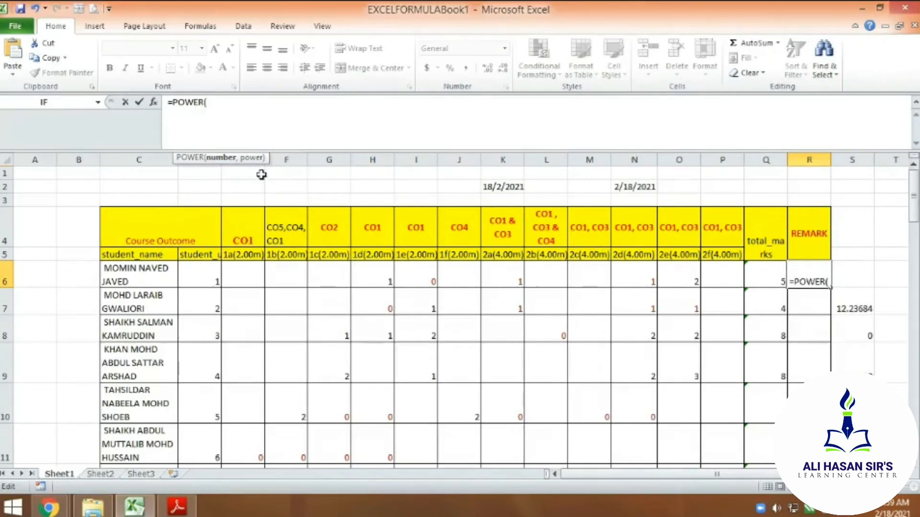
{"action": "left_click", "coordinate": [770, 281]}
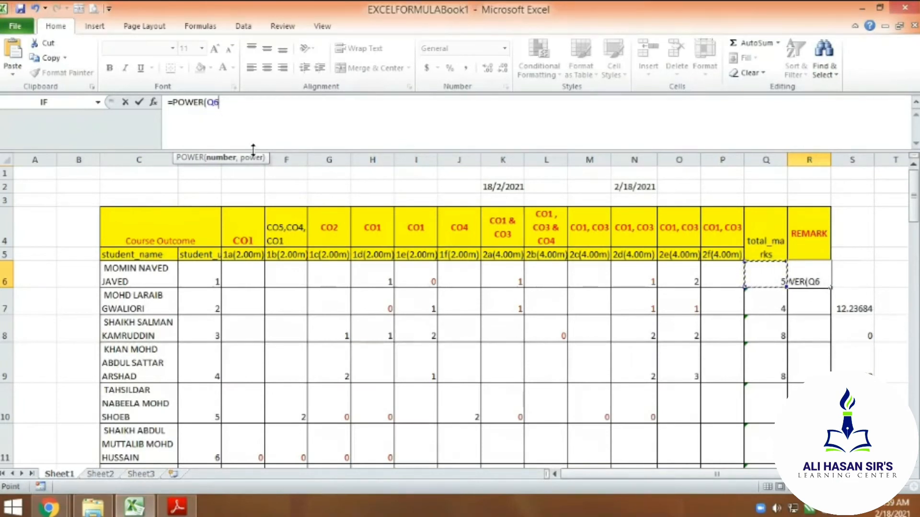
{"action": "type", "text": ",2"}
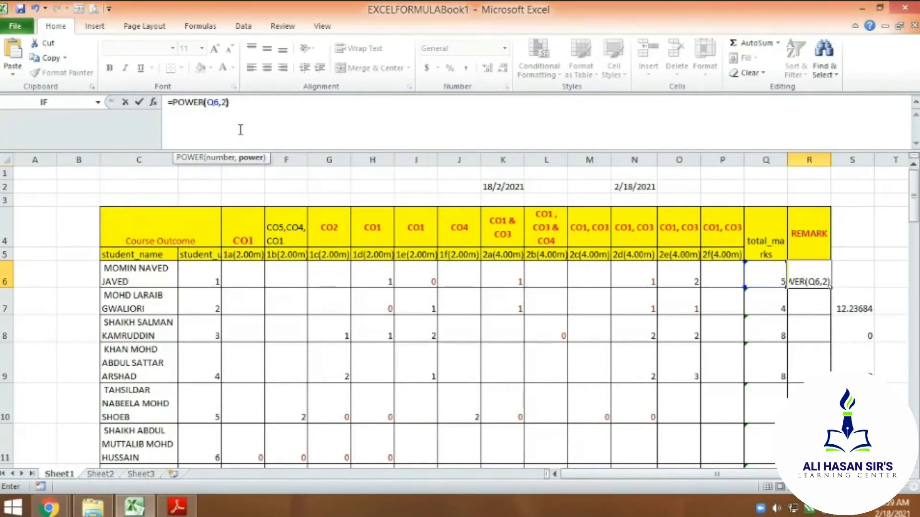
{"action": "key", "text": "Return"}
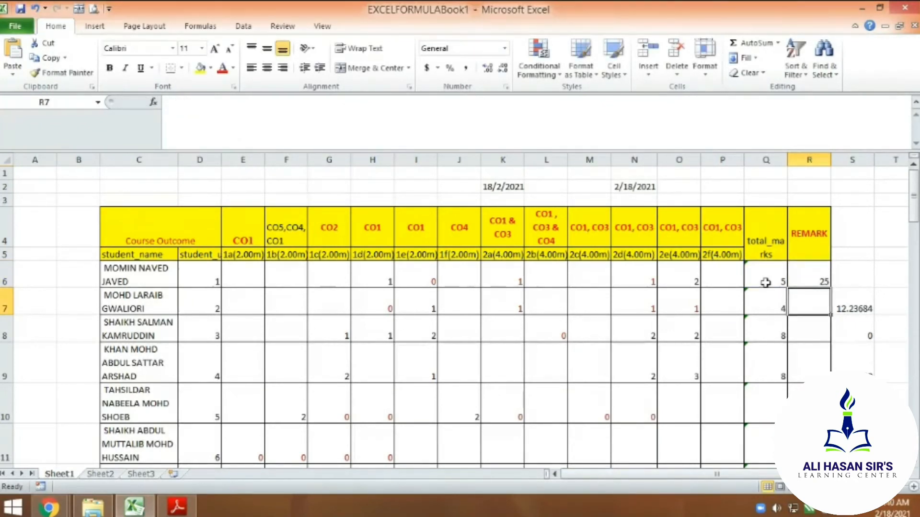
Step: Copy the POWER formula with exponent 2 from R6 down the REMARK column to R43, and review the filled rows
{"action": "left_click", "coordinate": [812, 278]}
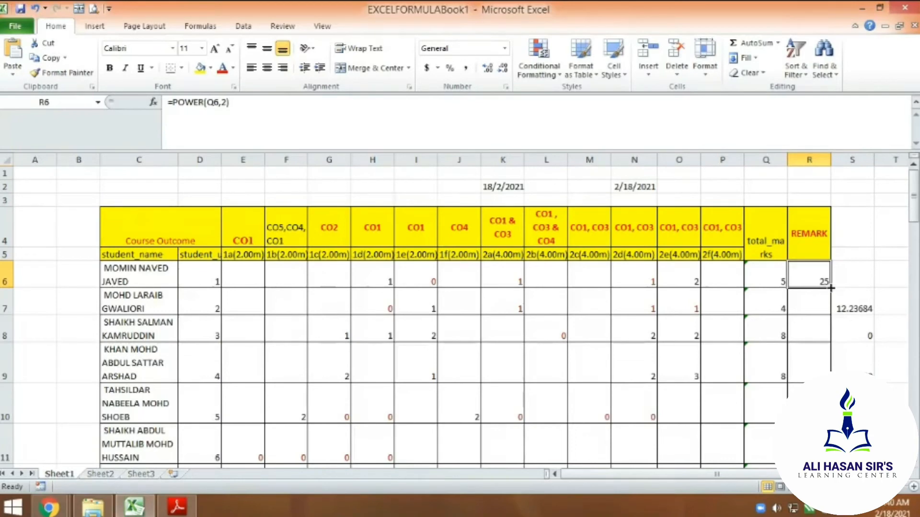
{"action": "left_click_drag", "start_coordinate": [831, 288], "coordinate": [815, 414]}
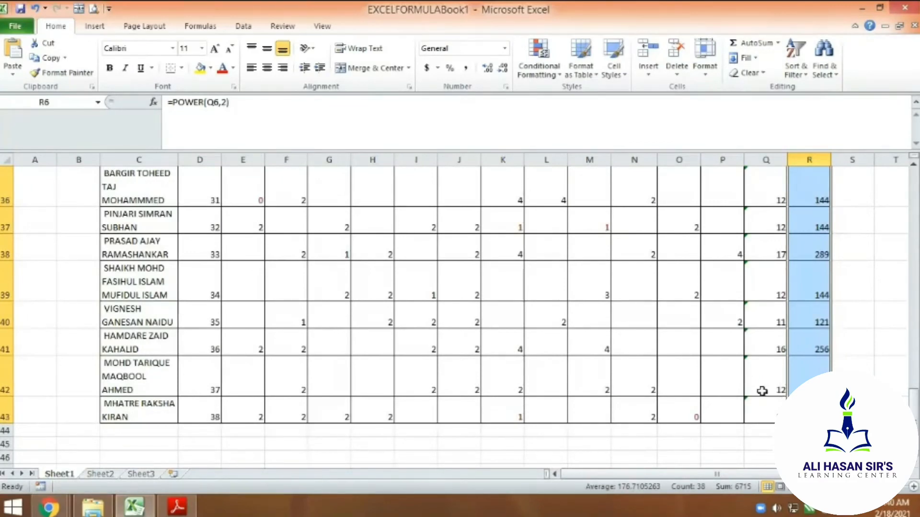
{"action": "scroll", "coordinate": [777, 400], "scroll_direction": "up", "scroll_amount": 12}
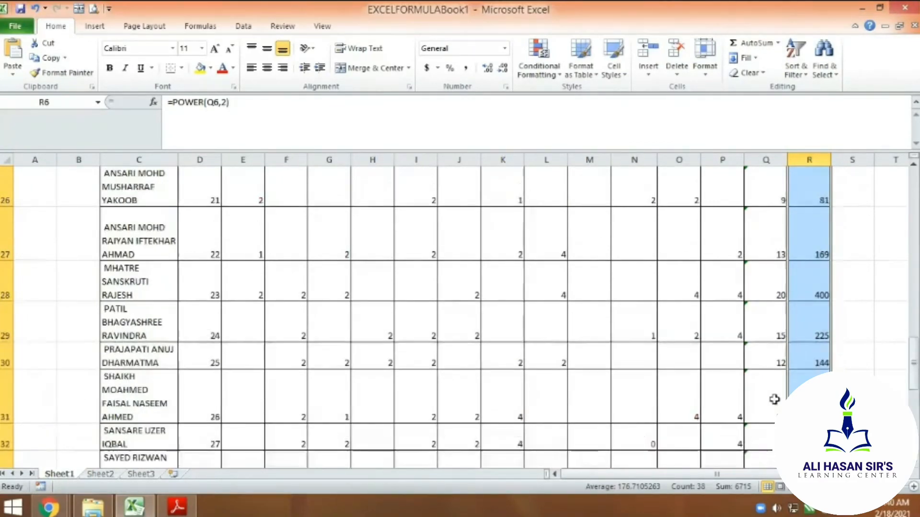
Step: Change the exponent of the POWER formula in R6 to 3 so it cubes the total
{"action": "left_click", "coordinate": [817, 281]}
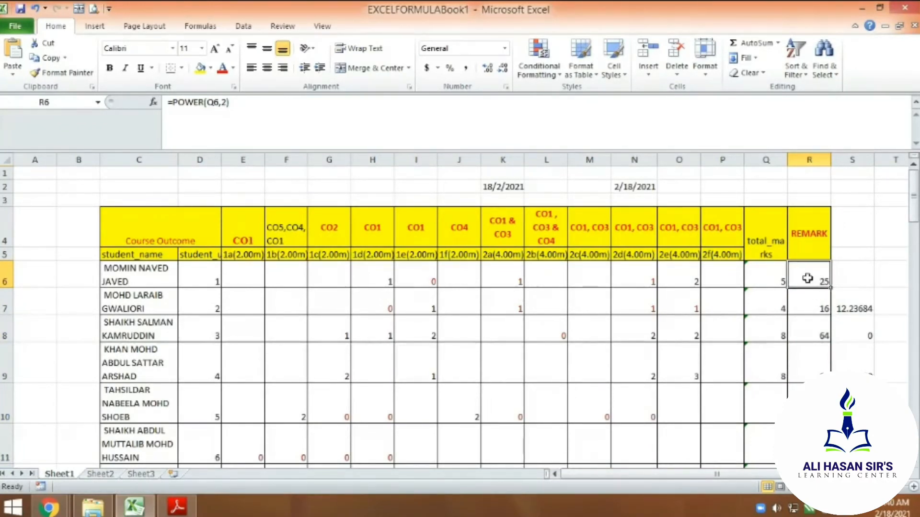
{"action": "left_click", "coordinate": [228, 104]}
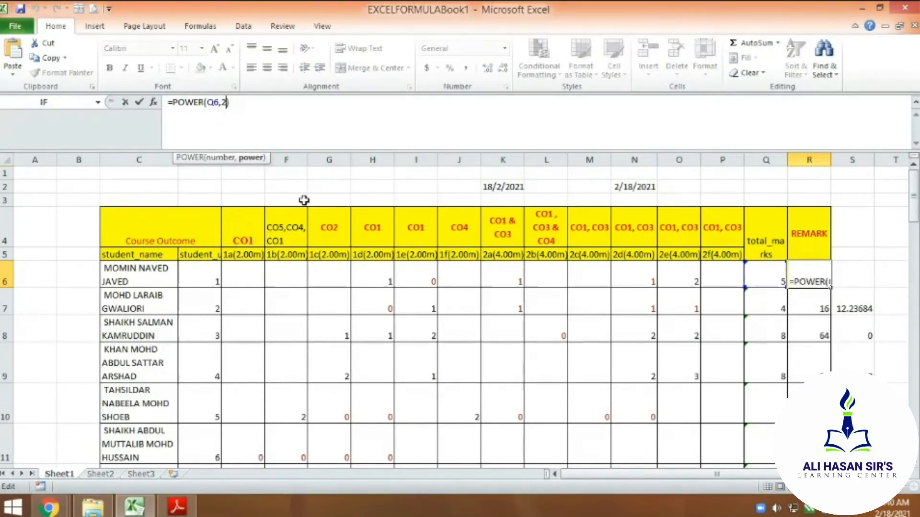
{"action": "key", "text": "BackSpace"}
{"action": "type", "text": "3"}
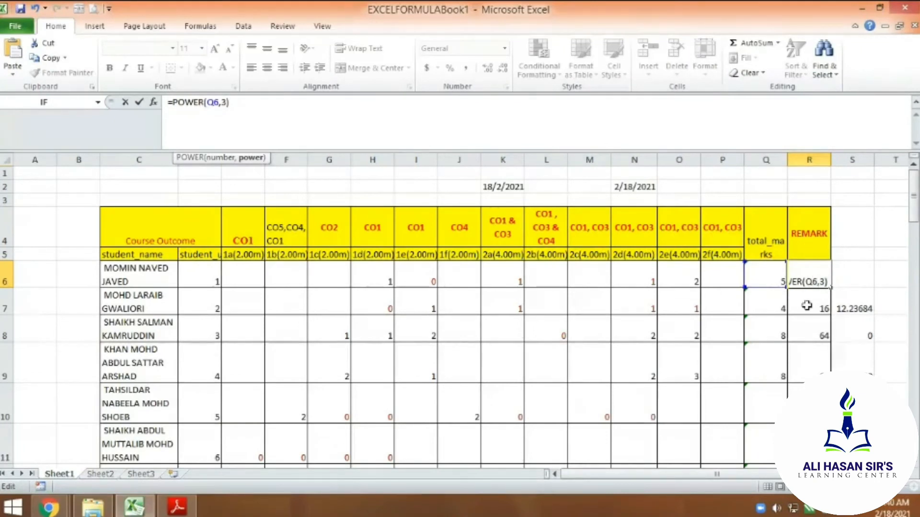
{"action": "key", "text": "Return"}
{"action": "left_click", "coordinate": [808, 276]}
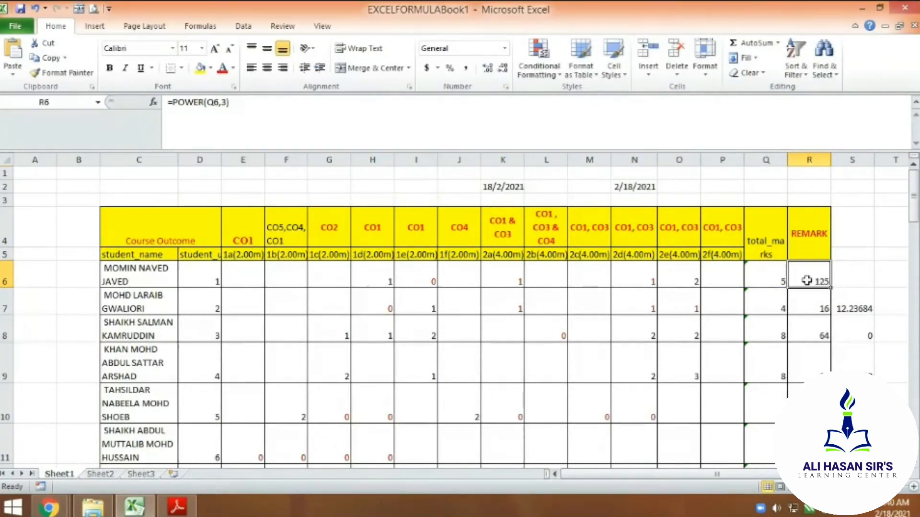
Step: Compare the POWER formulas in R6 and R7, and re-enter =POWER(Q6,3) in R6 with its closing bracket
{"action": "left_click", "coordinate": [225, 102]}
{"action": "left_click", "coordinate": [811, 312]}
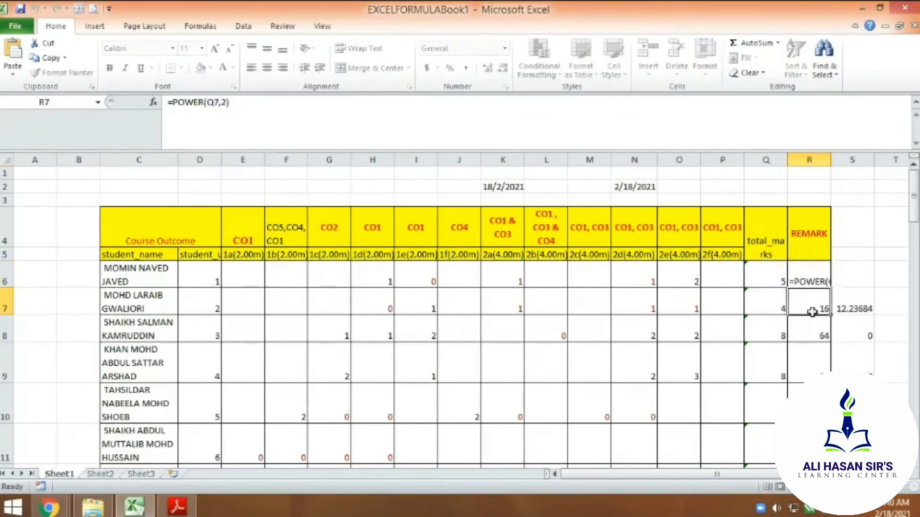
{"action": "left_click", "coordinate": [815, 277]}
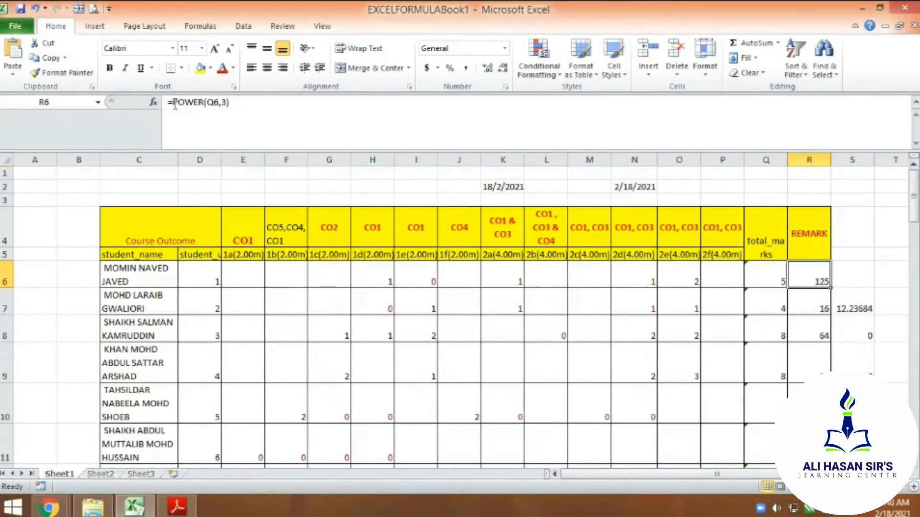
{"action": "left_click", "coordinate": [234, 104]}
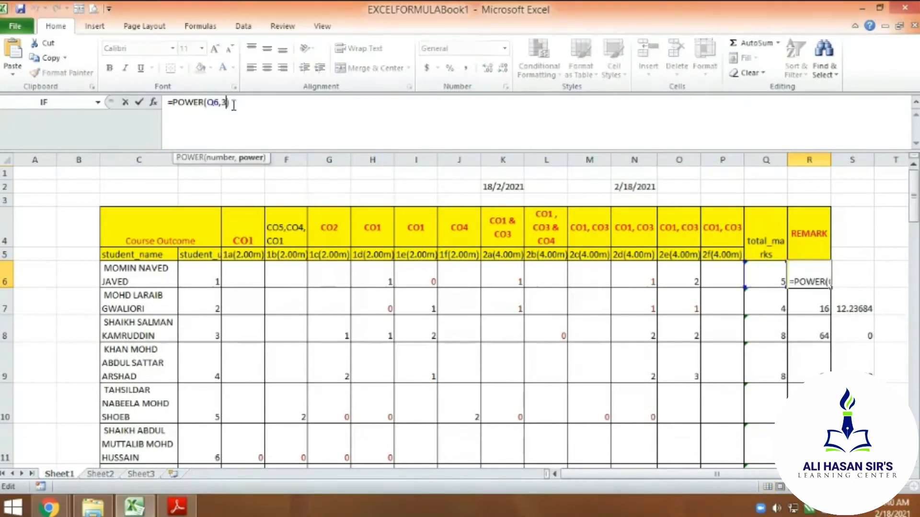
{"action": "type", "text": ")"}
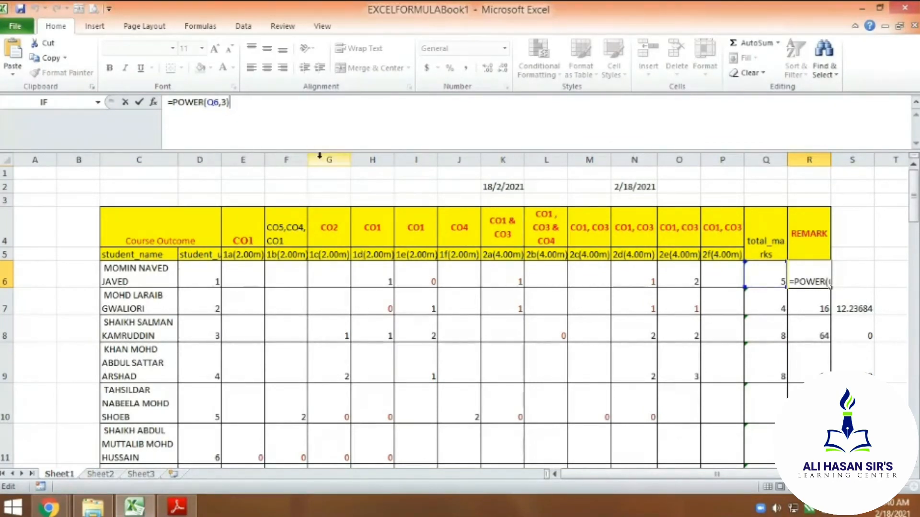
{"action": "key", "text": "Return"}
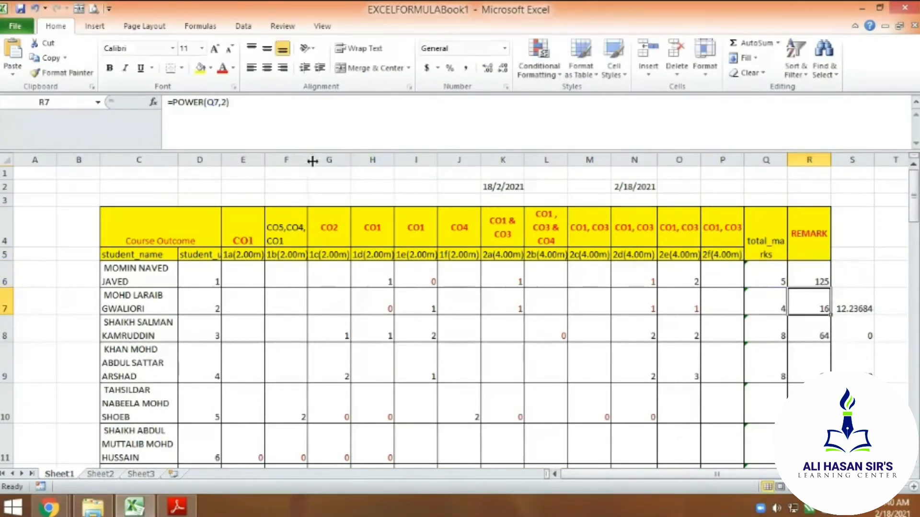
Step: Copy the cubing POWER formula from R6 down the REMARK column to R43, and return to the first rows
{"action": "left_click", "coordinate": [801, 273]}
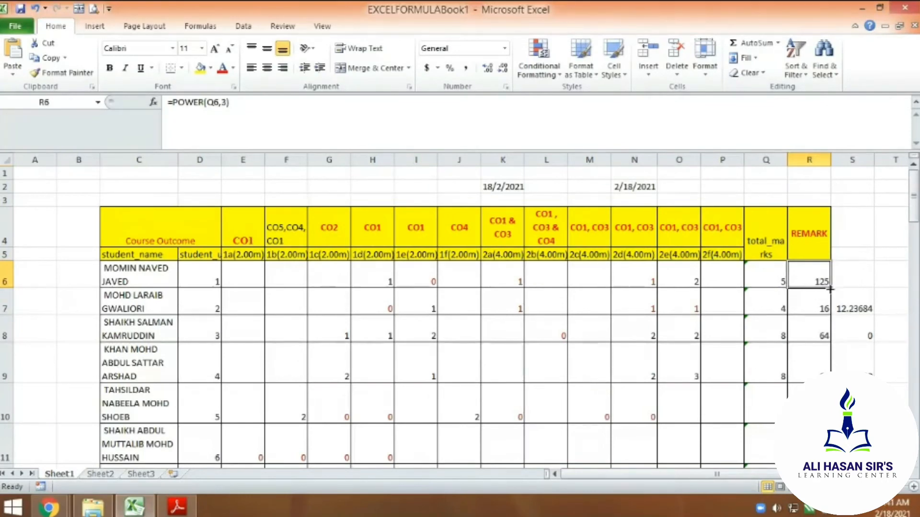
{"action": "left_click_drag", "start_coordinate": [831, 288], "coordinate": [833, 370]}
{"action": "left_click_drag", "start_coordinate": [832, 467], "coordinate": [832, 414]}
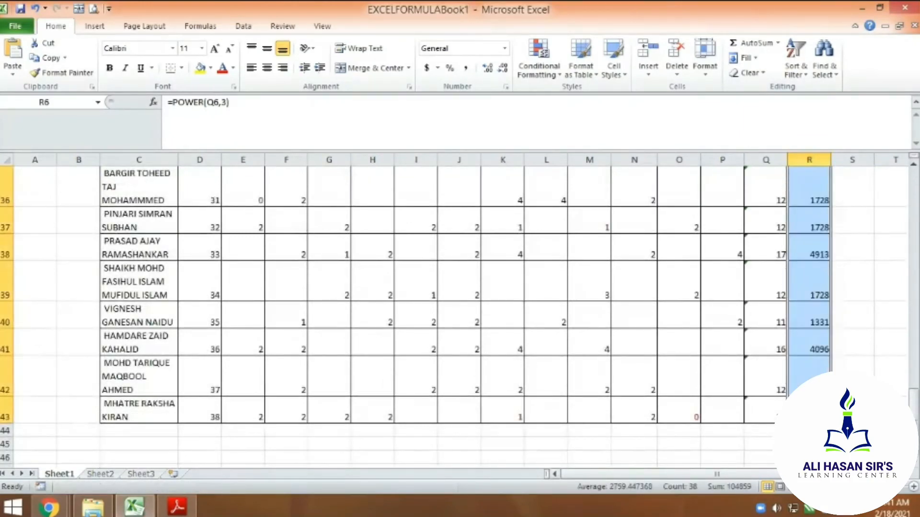
{"action": "scroll", "coordinate": [460, 311], "scroll_direction": "up", "scroll_amount": 12}
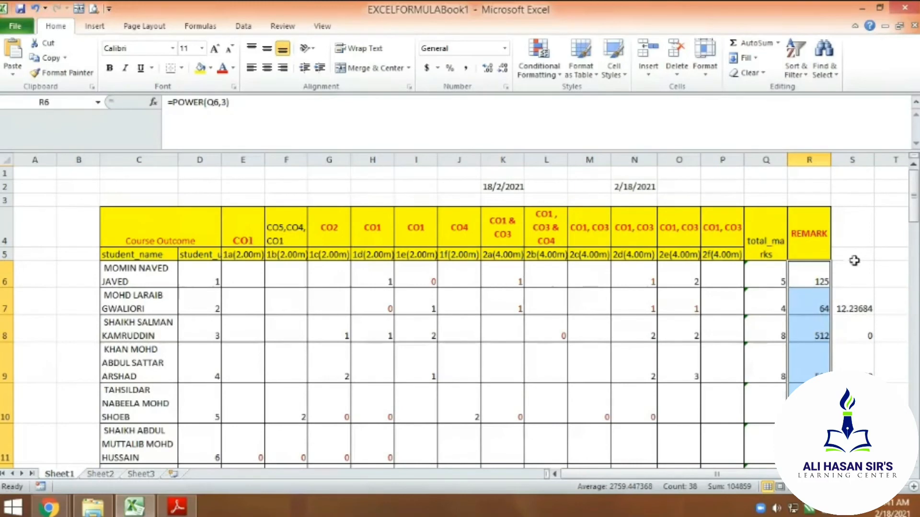
Step: Check the formula topics in the syllabus PDF in Adobe Reader, and undo all POWER formulas in the REMARK column of the Excel workbook
{"action": "left_click", "coordinate": [179, 507]}
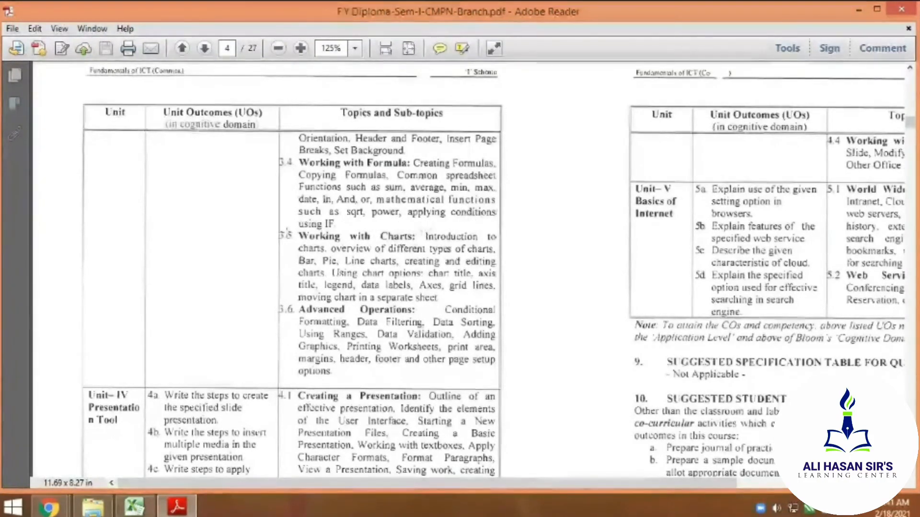
{"action": "left_click", "coordinate": [129, 509]}
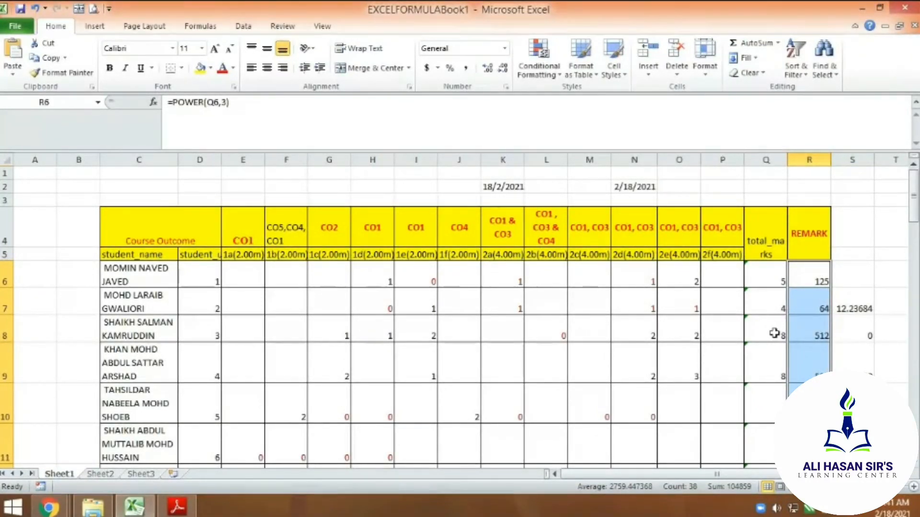
{"action": "key", "text": "ctrl+z"}
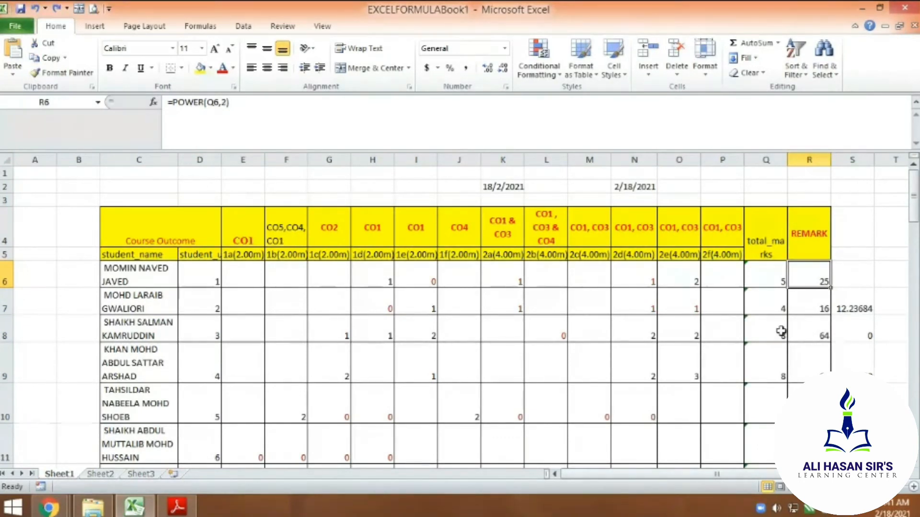
{"action": "key", "text": "ctrl+z"}
{"action": "key", "text": "ctrl+z"}
{"action": "scroll", "coordinate": [823, 280], "scroll_direction": "down", "scroll_amount": 2}
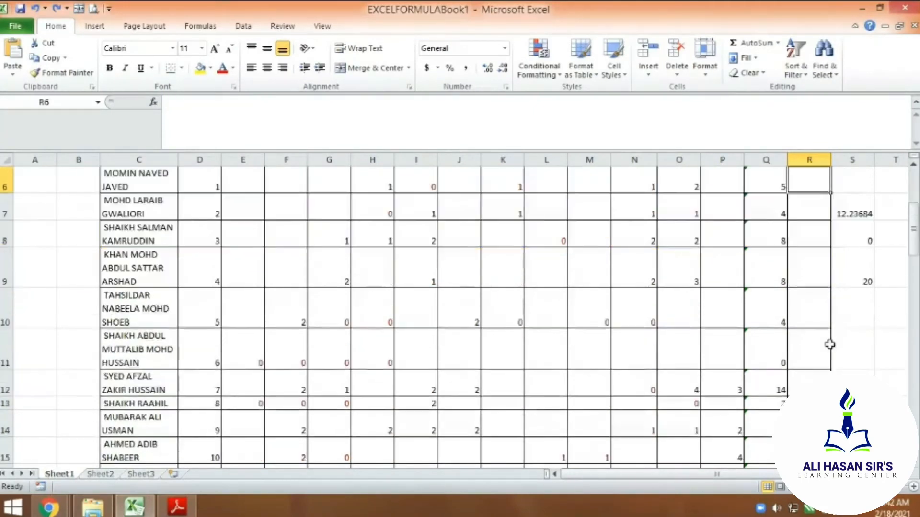
{"action": "left_click", "coordinate": [862, 354]}
{"action": "scroll", "coordinate": [846, 350], "scroll_direction": "up", "scroll_amount": 2}
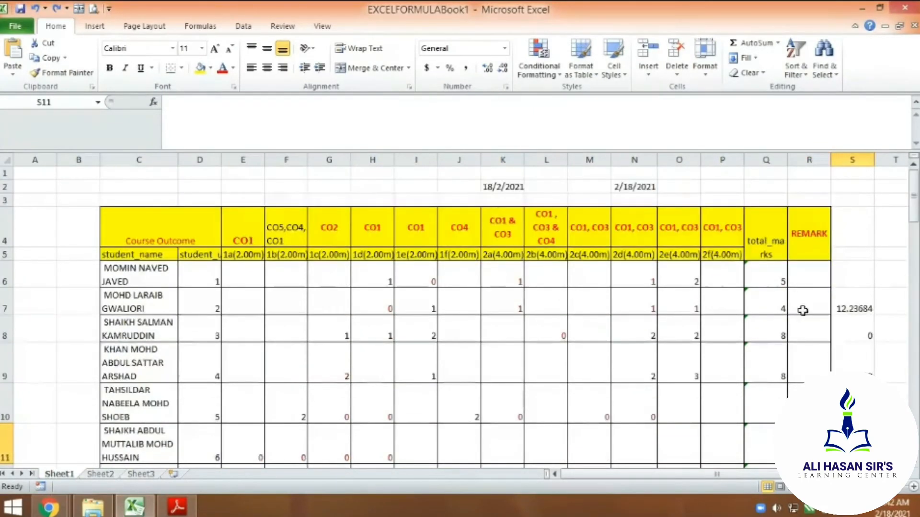
{"action": "left_click", "coordinate": [807, 276]}
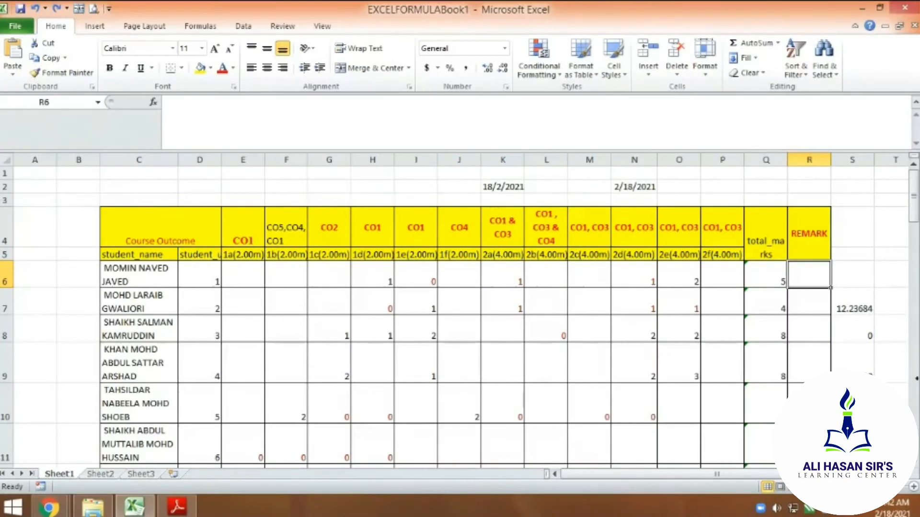
{"action": "scroll", "coordinate": [780, 333], "scroll_direction": "down", "scroll_amount": 2}
{"action": "scroll", "coordinate": [796, 381], "scroll_direction": "up", "scroll_amount": 2}
Step: Switch to the Google Meet call in Chrome, admit the waiting participant, and return to the Excel workbook
{"action": "left_click", "coordinate": [48, 507]}
{"action": "left_click", "coordinate": [74, 447]}
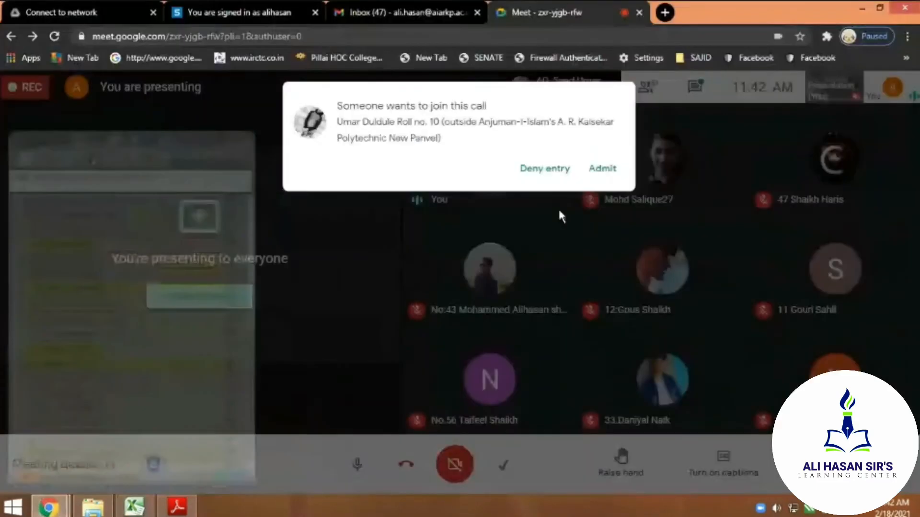
{"action": "left_click", "coordinate": [603, 171]}
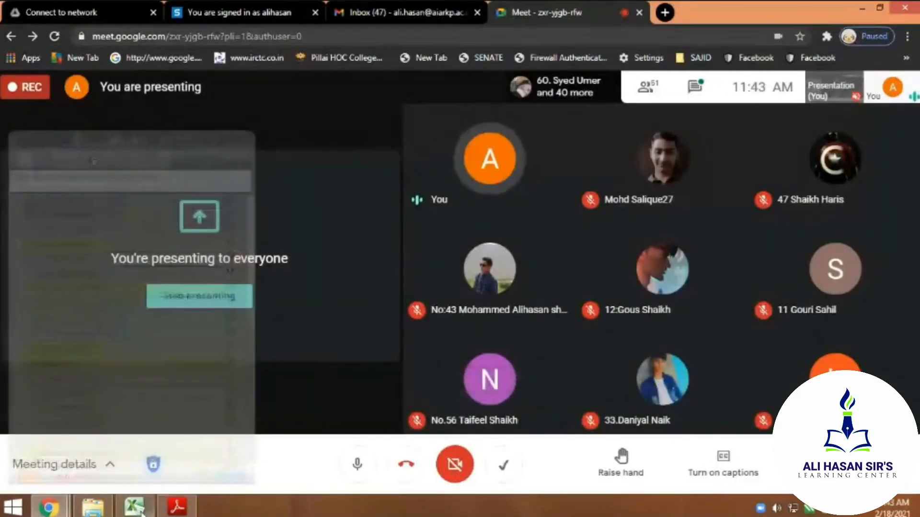
{"action": "key", "text": "alt+Tab"}
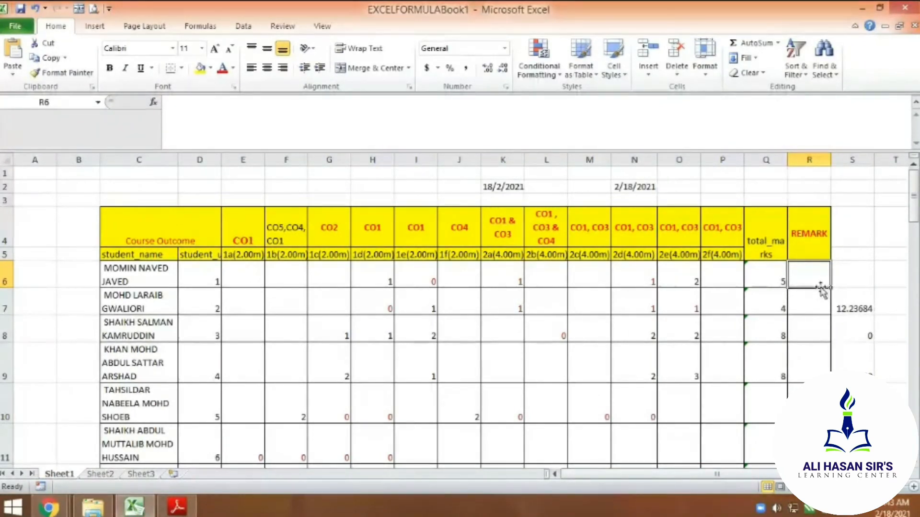
Step: Start an IF formula in R6 of the REMARK column with the condition Q6>=8 as its logical test
{"action": "left_click", "coordinate": [825, 312]}
{"action": "left_click", "coordinate": [807, 277]}
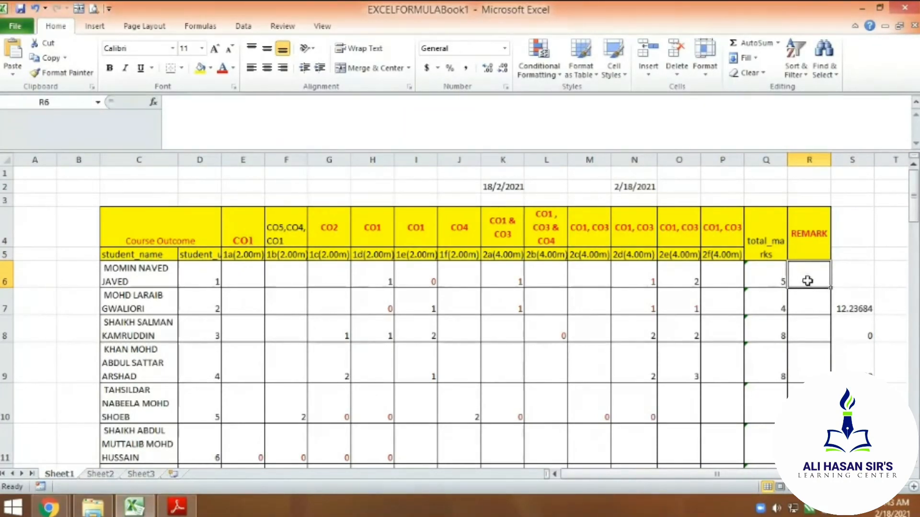
{"action": "left_click", "coordinate": [175, 104]}
{"action": "type", "text": "="}
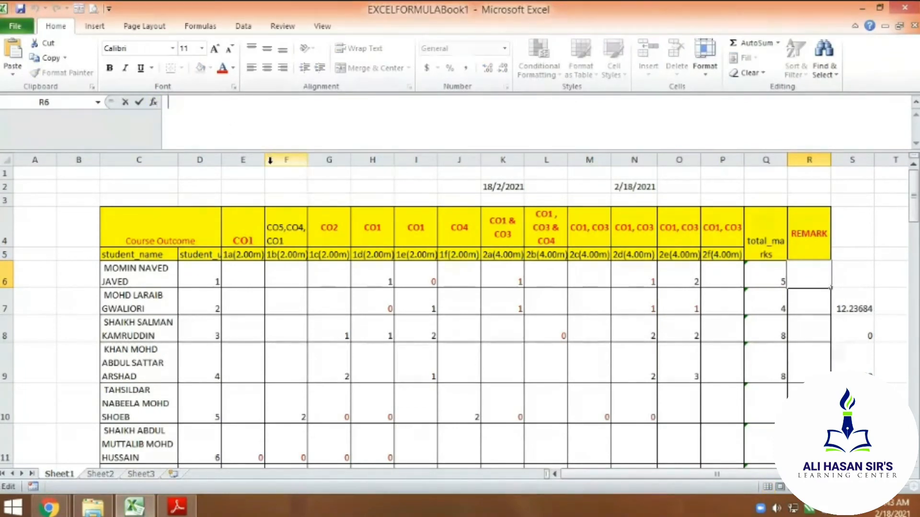
{"action": "type", "text": "if"}
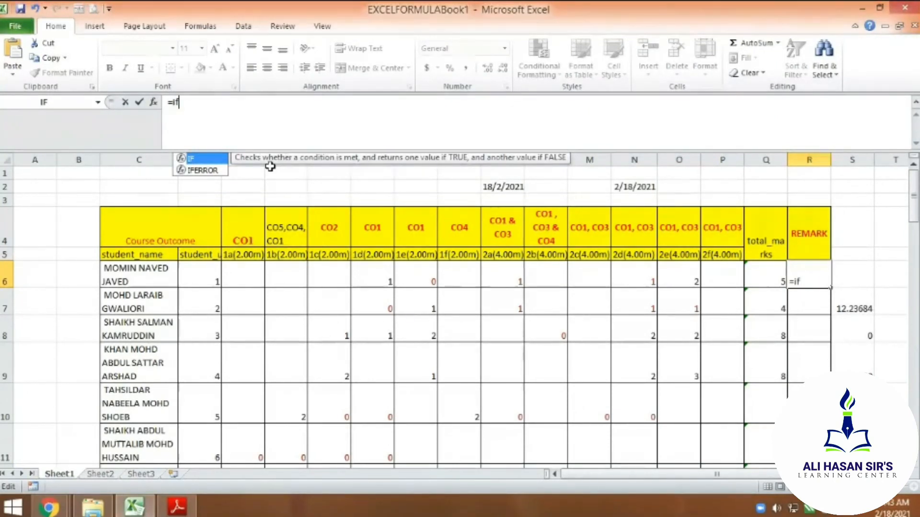
{"action": "type", "text": "("}
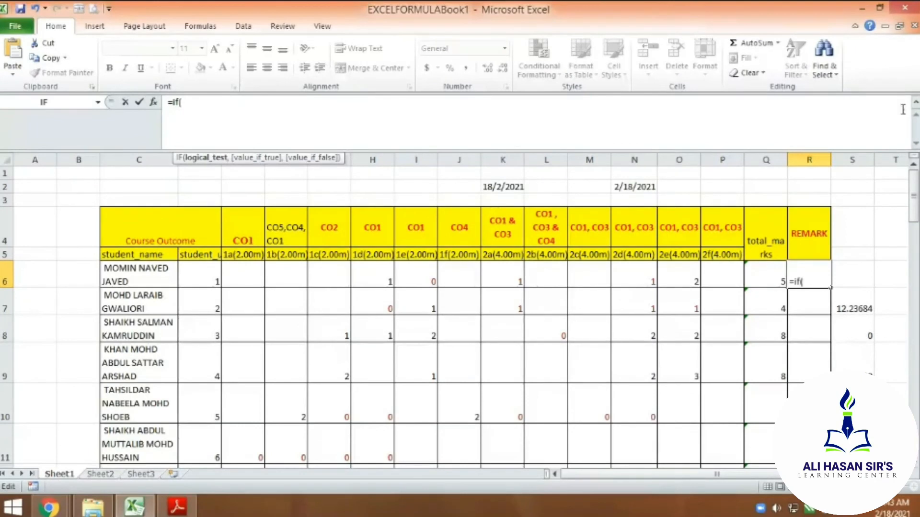
{"action": "left_click", "coordinate": [763, 278]}
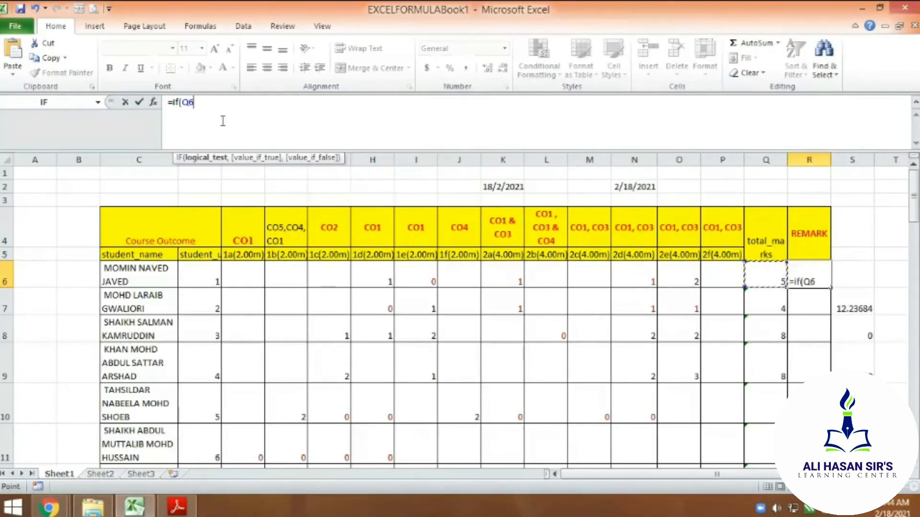
{"action": "type", "text": ">="}
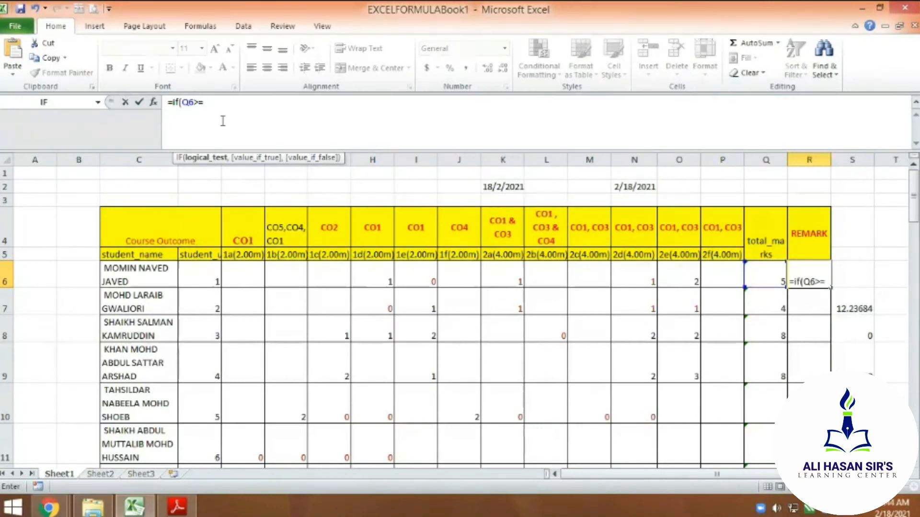
{"action": "type", "text": "8"}
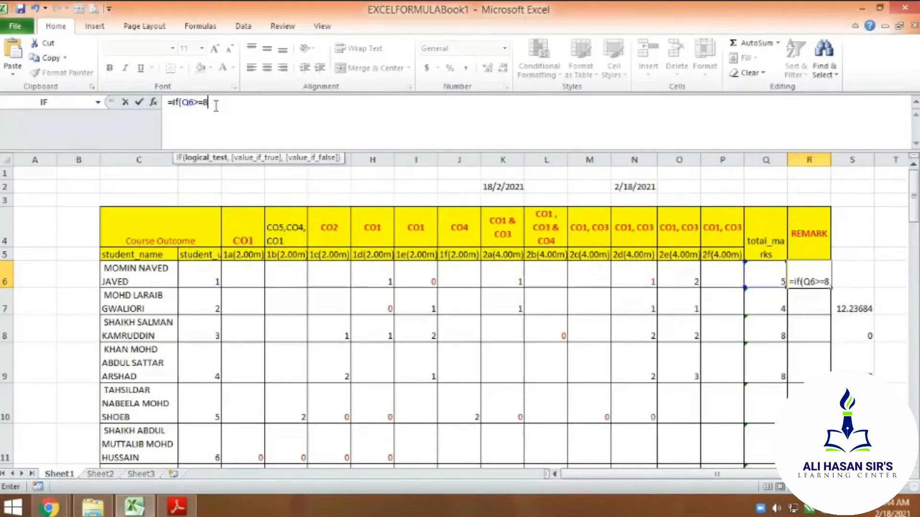
{"action": "type", "text": ","}
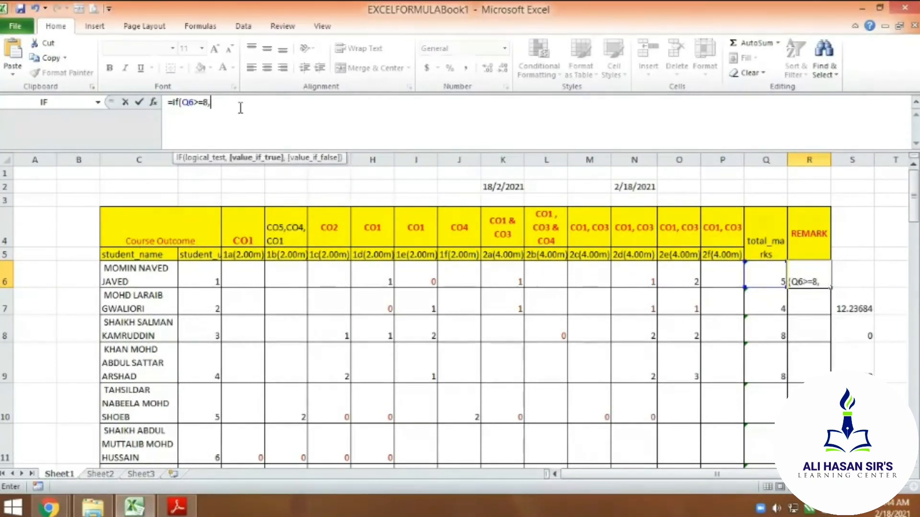
Step: Complete the IF formula in R6 with "PASS" as the true value and "FAIL" as the false value, and enter it
{"action": "type", "text": "\""}
{"action": "type", "text": "PA"}
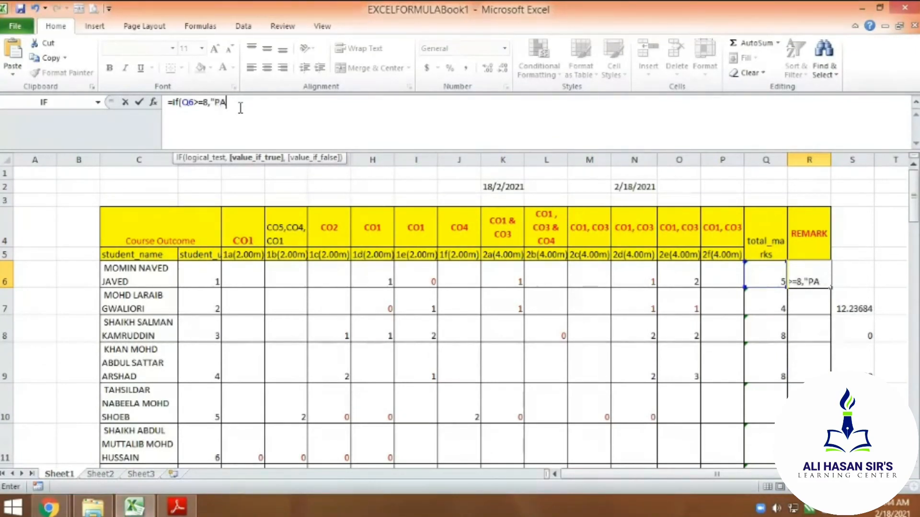
{"action": "type", "text": "SS"}
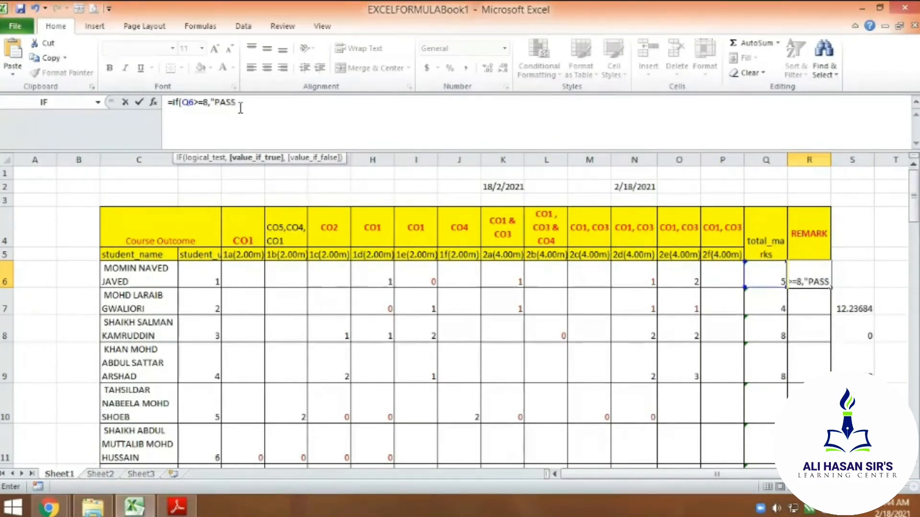
{"action": "type", "text": "\""}
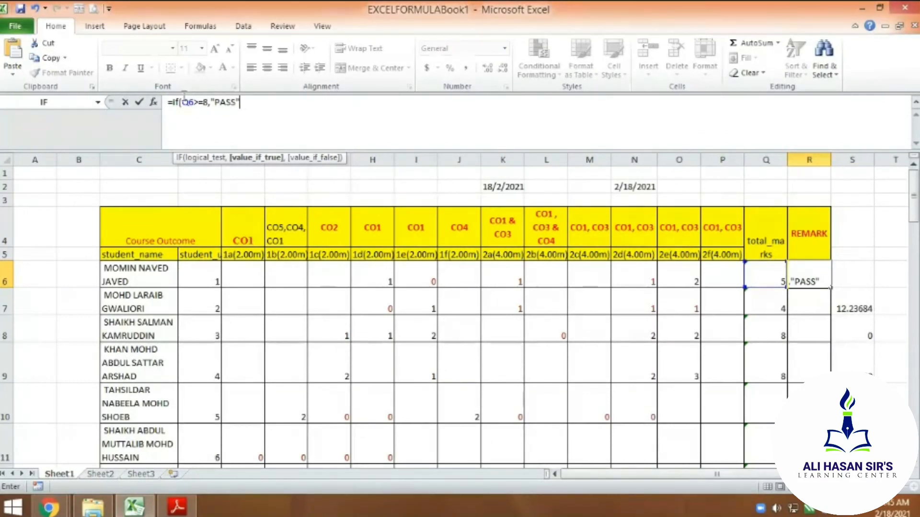
{"action": "type", "text": ","}
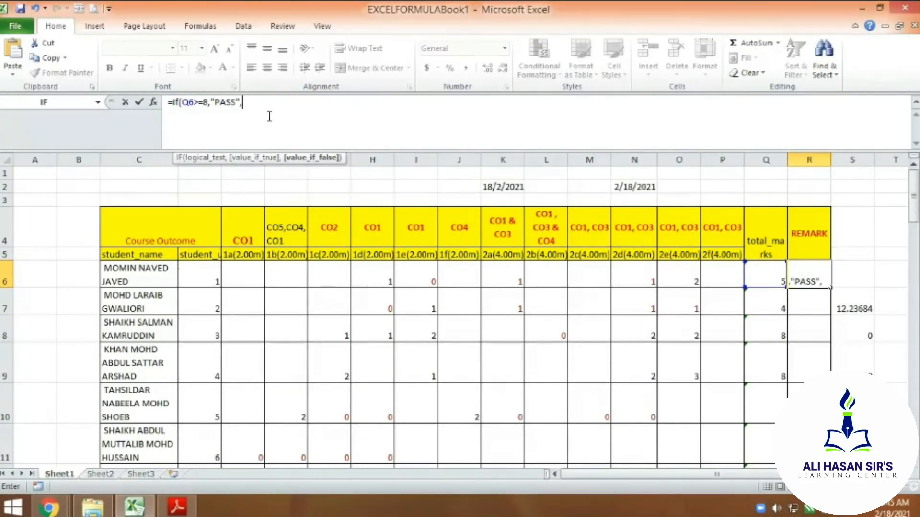
{"action": "type", "text": "\"FAIL"}
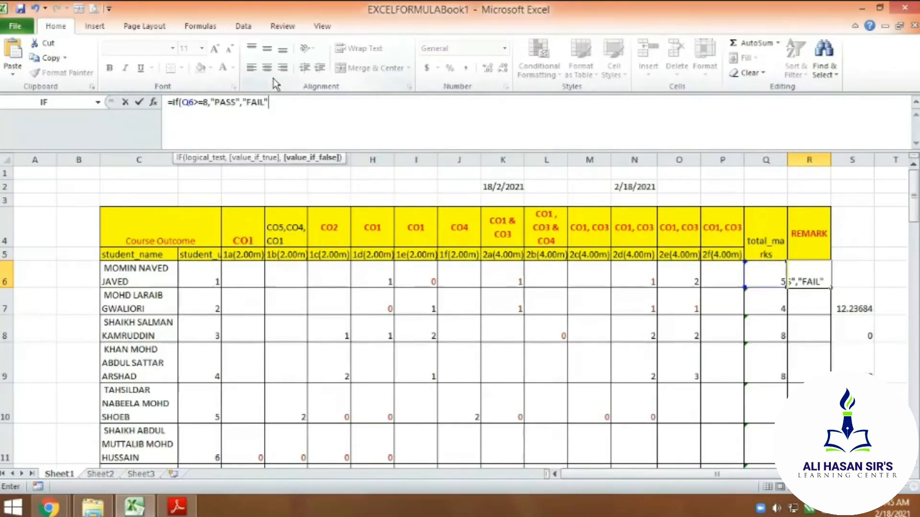
{"action": "type", "text": ")"}
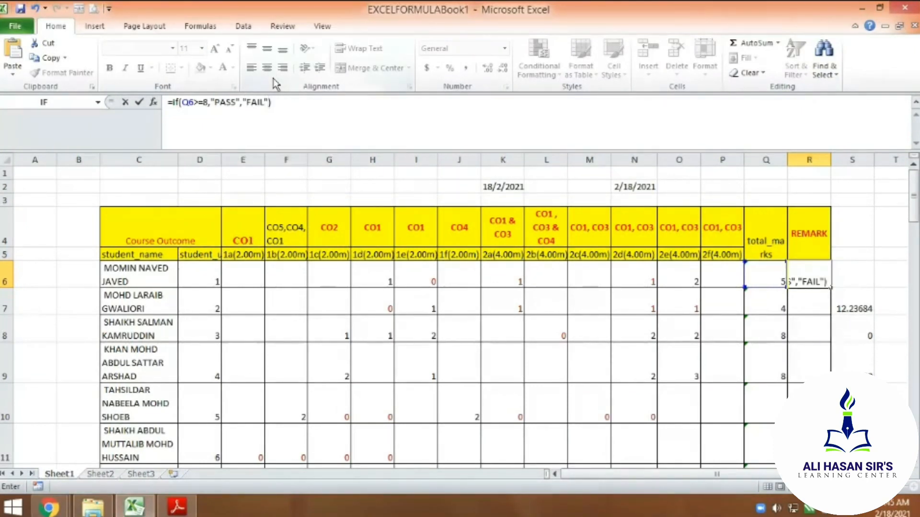
{"action": "key", "text": "Return"}
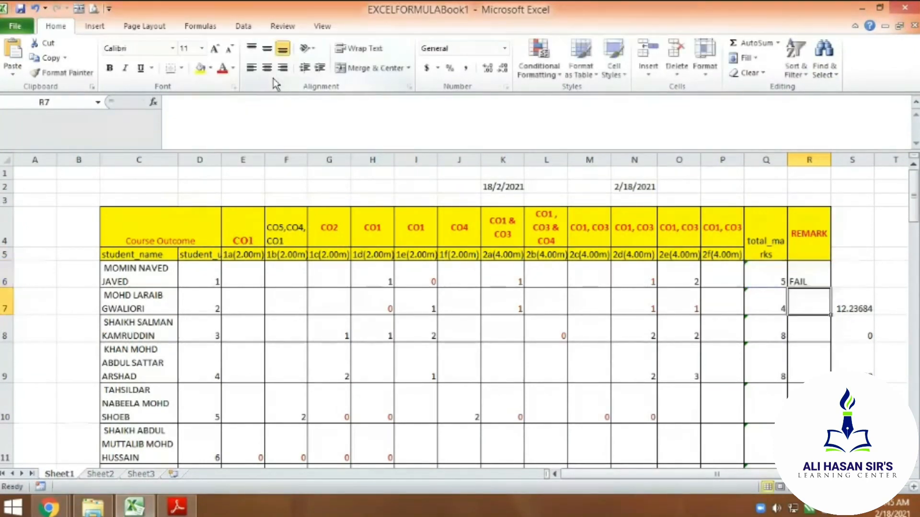
Step: Review the formulas in R6 and Q6, and copy the IF formula from R6 down the REMARK column to R43
{"action": "left_click", "coordinate": [801, 278]}
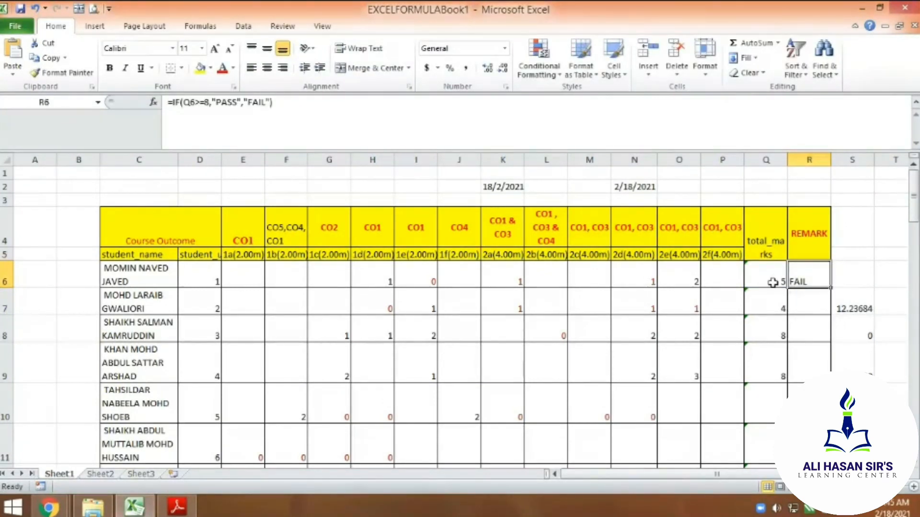
{"action": "left_click", "coordinate": [772, 281]}
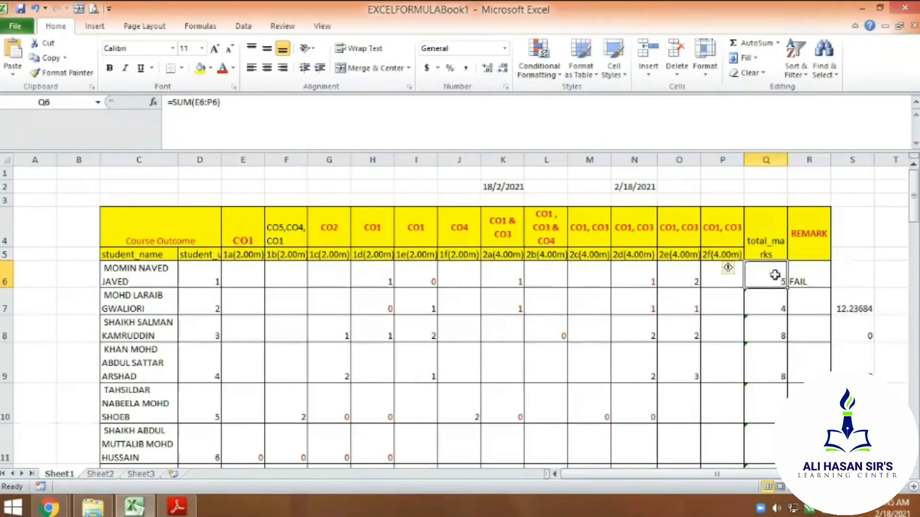
{"action": "left_click", "coordinate": [810, 277]}
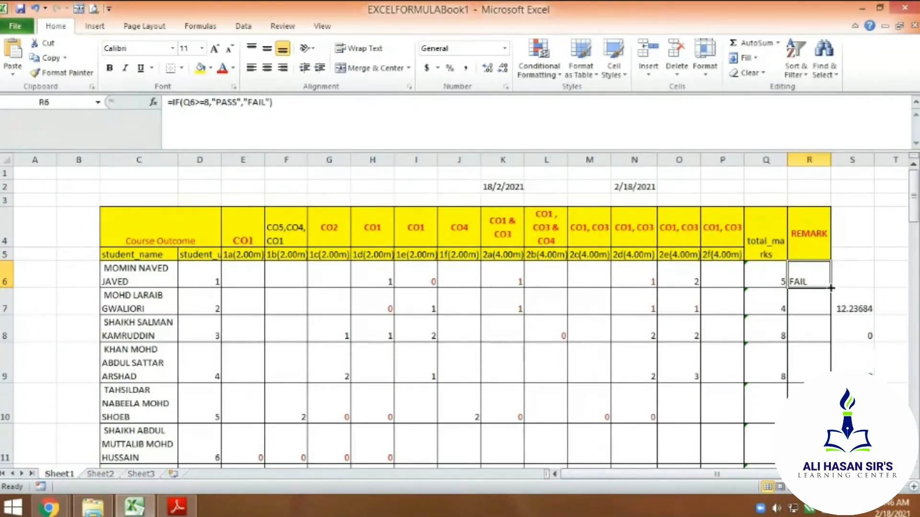
{"action": "left_click_drag", "start_coordinate": [830, 288], "coordinate": [825, 416]}
{"action": "scroll", "coordinate": [431, 311], "scroll_direction": "up", "scroll_amount": 12}
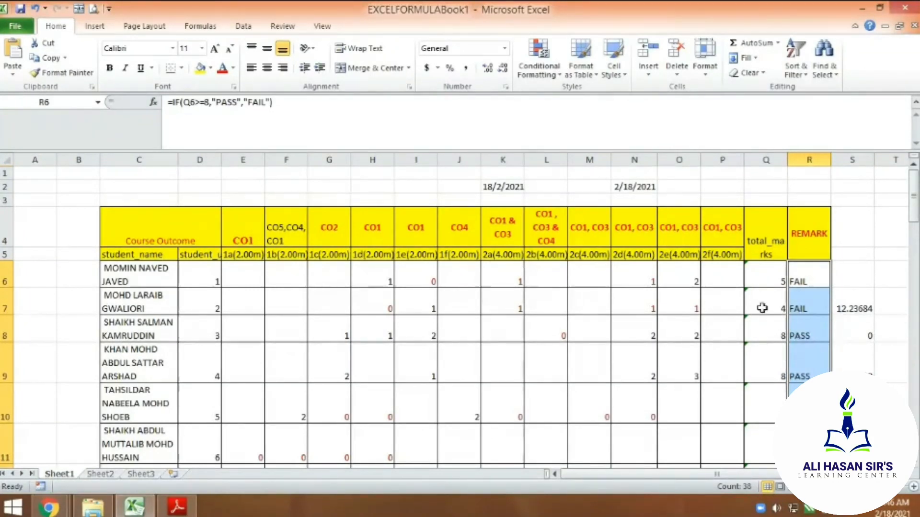
Step: Compare the total marks with the PASS and FAIL remarks down the student list, including the formulas in Q19, R19 and R6
{"action": "scroll", "coordinate": [781, 318], "scroll_direction": "down", "scroll_amount": 5}
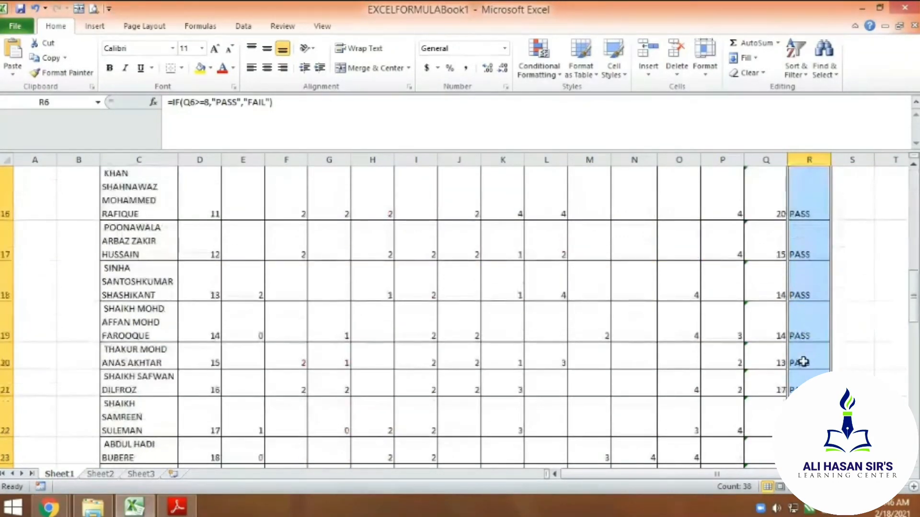
{"action": "left_click", "coordinate": [767, 333]}
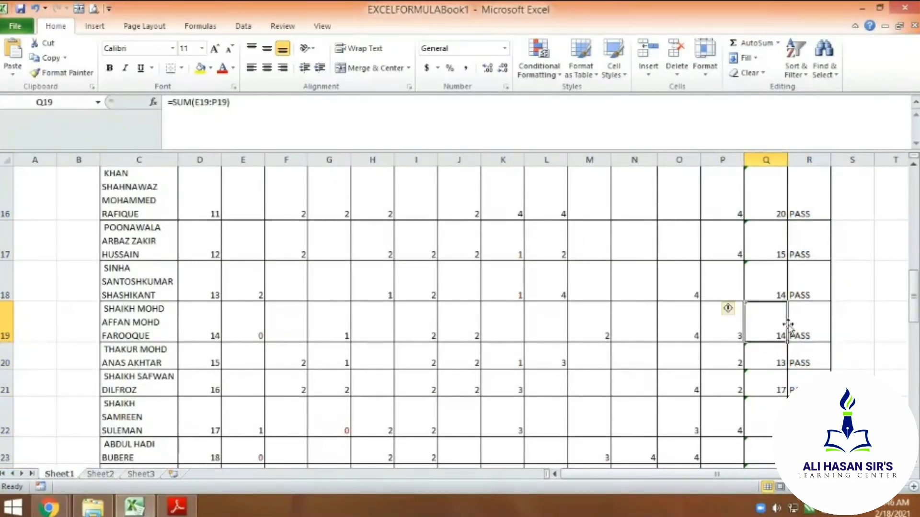
{"action": "left_click", "coordinate": [815, 335]}
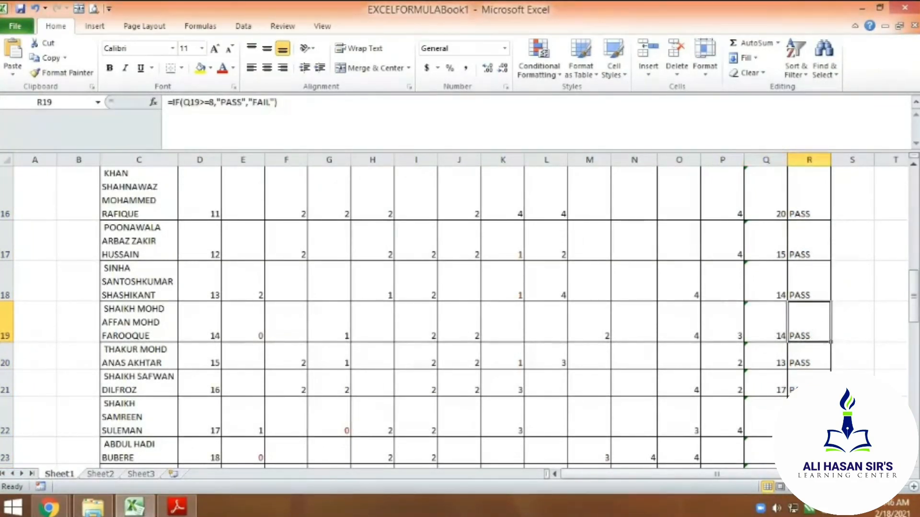
{"action": "scroll", "coordinate": [460, 316], "scroll_direction": "down", "scroll_amount": 2}
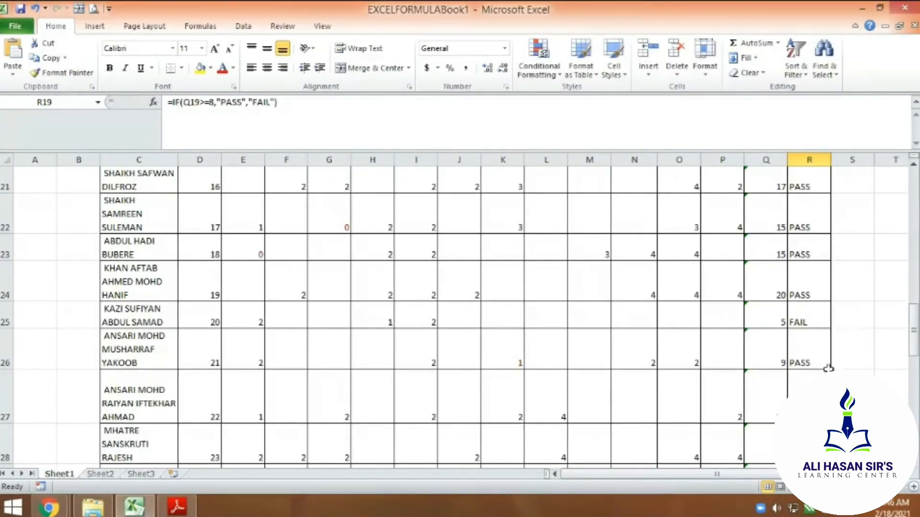
{"action": "scroll", "coordinate": [824, 369], "scroll_direction": "up", "scroll_amount": 7}
{"action": "left_click", "coordinate": [816, 282]}
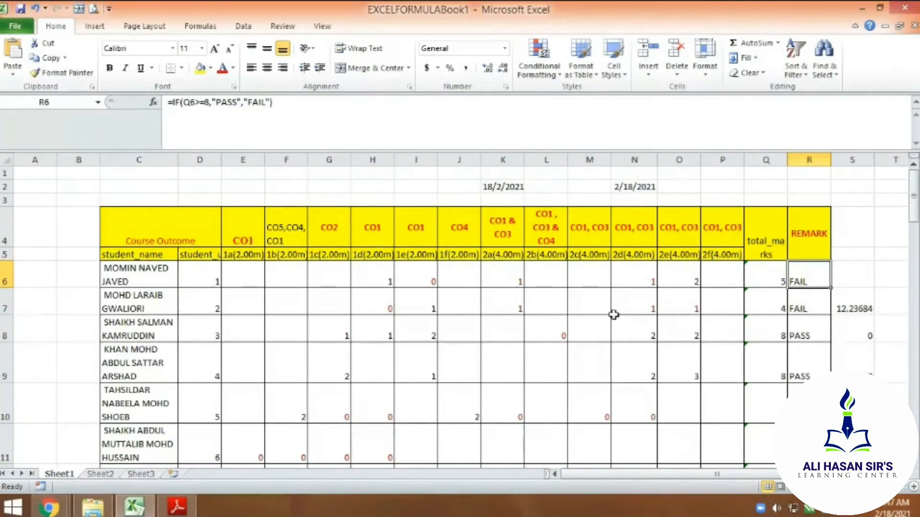
{"action": "scroll", "coordinate": [673, 384], "scroll_direction": "down", "scroll_amount": 2}
{"action": "scroll", "coordinate": [673, 386], "scroll_direction": "up", "scroll_amount": 2}
Step: Check the syllabus PDF in Adobe Reader, switch to the Google Meet call in Chrome, and open its additional call options
{"action": "left_click", "coordinate": [177, 506]}
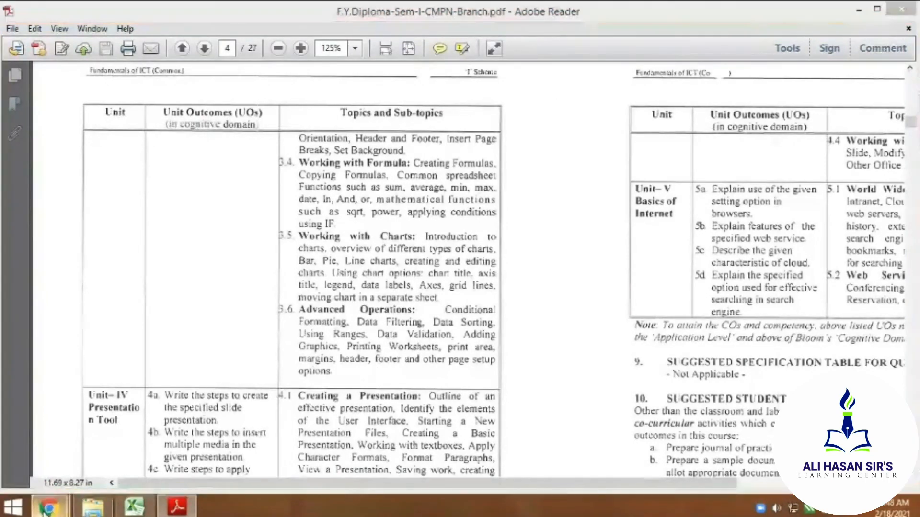
{"action": "mouse_move", "coordinate": [48, 507]}
{"action": "left_click", "coordinate": [90, 455]}
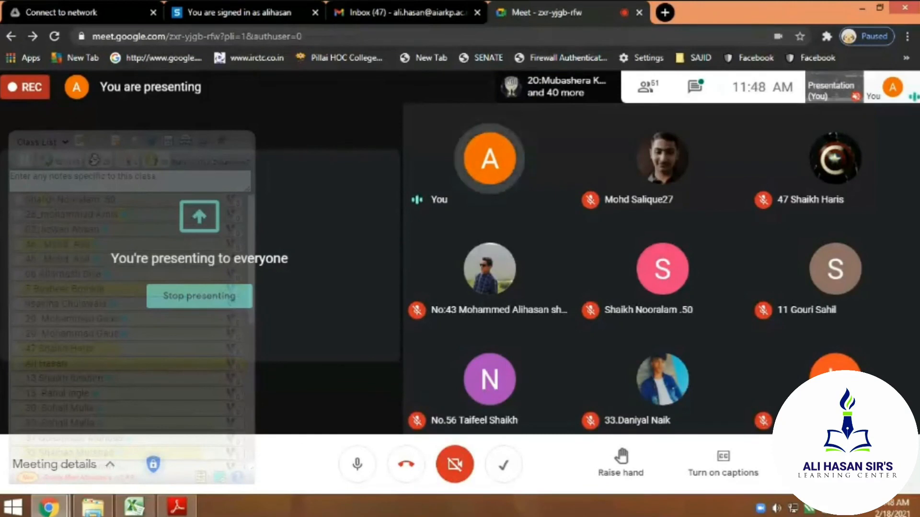
{"action": "left_click", "coordinate": [900, 464]}
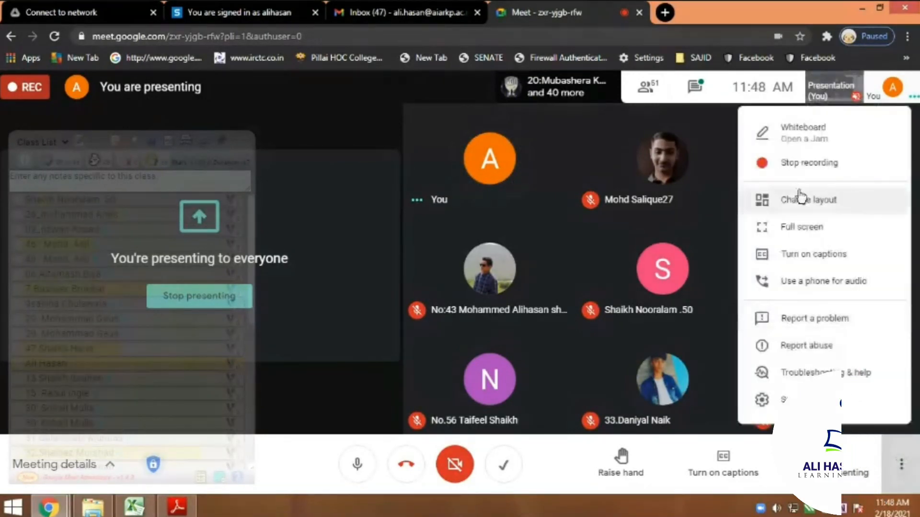